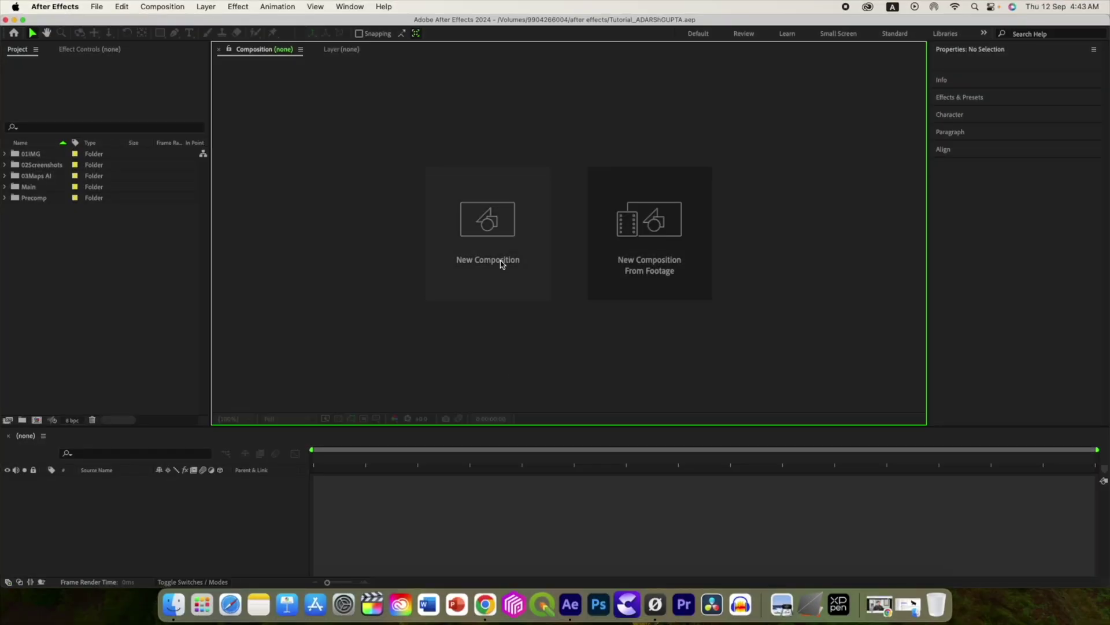
# Create a new composition named main
pyautogui.click(489, 241)
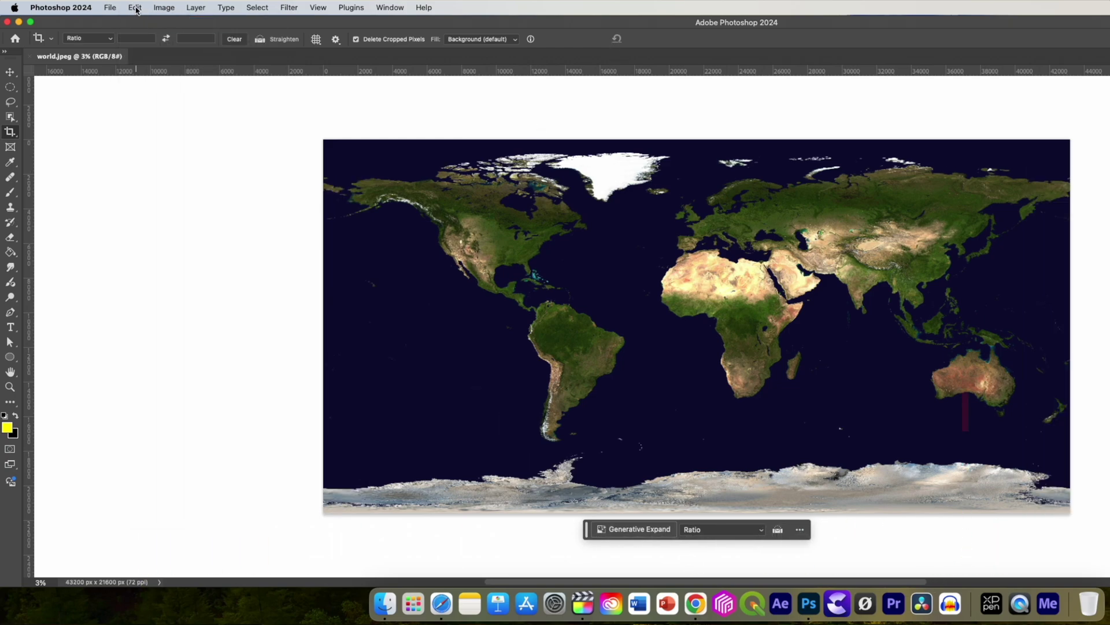
# Switch to Photoshop and crop the world.jpeg map to a 16:9 ratio
pyautogui.click(135, 8)
pyautogui.click(51, 38)
pyautogui.click(51, 39)
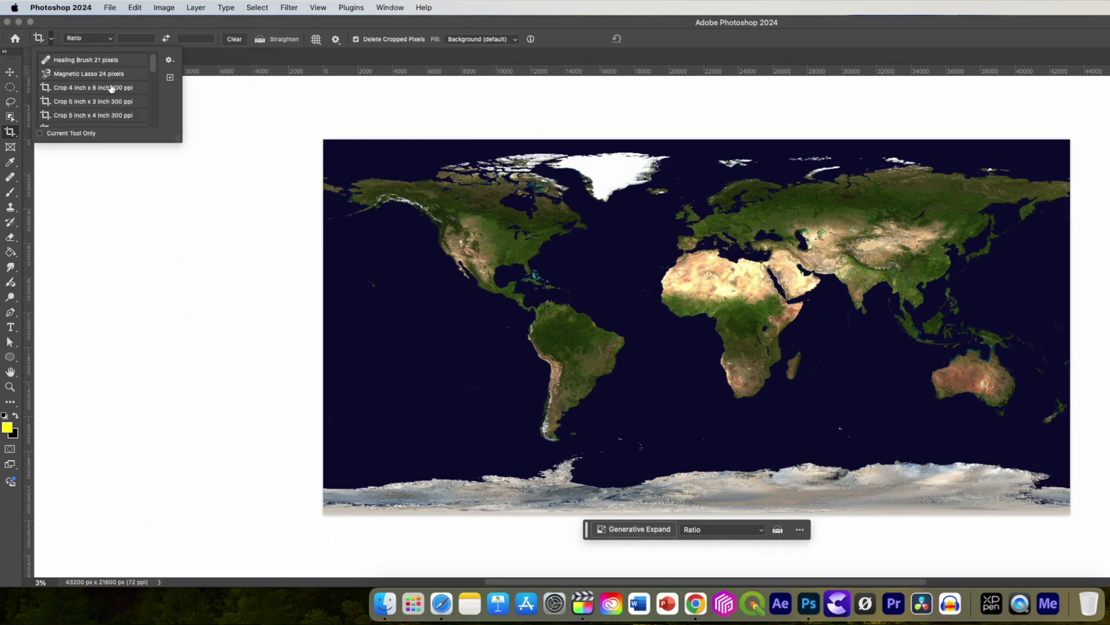
pyautogui.click(101, 40)
pyautogui.click(104, 135)
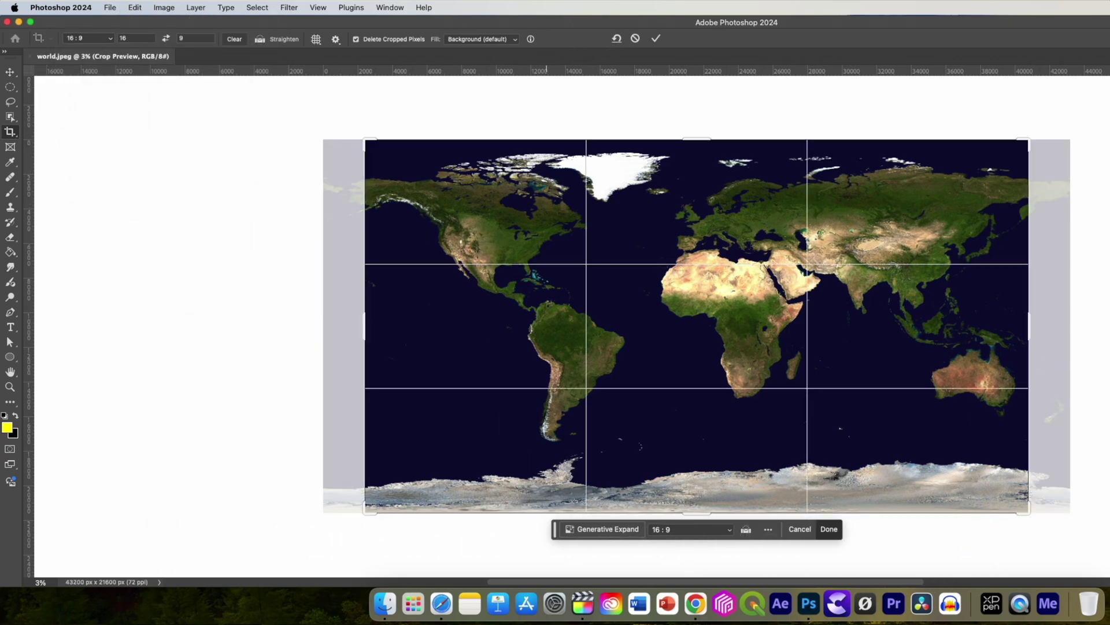
pyautogui.click(656, 39)
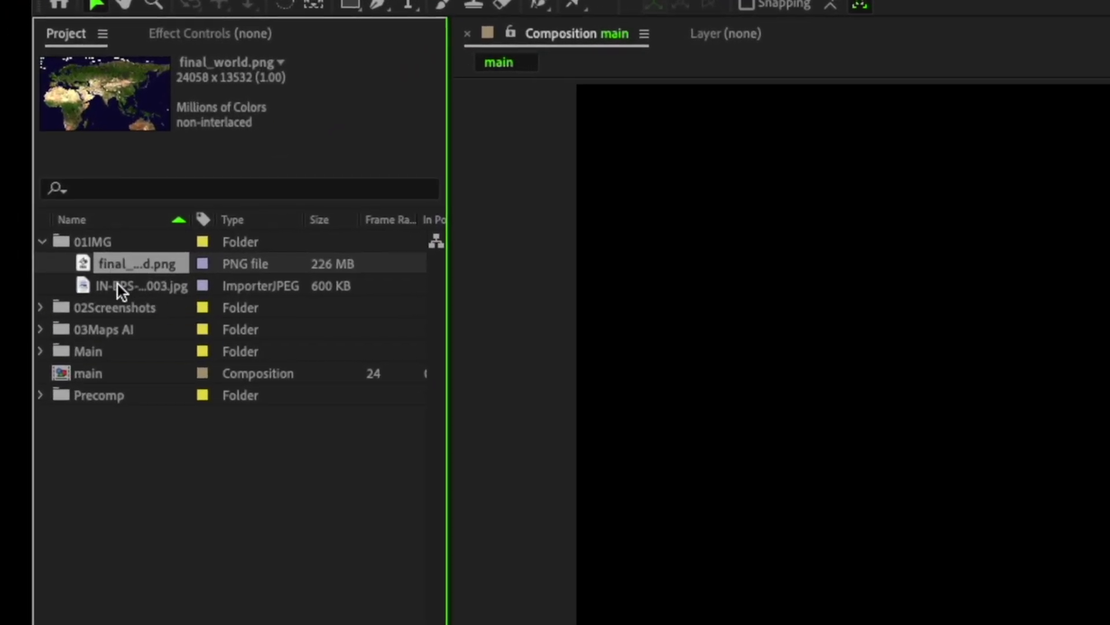
# Back in After Effects, create a composition from final_world.png in the 01IMG folder, preview the 2-second mark, and close the composition
pyautogui.click(117, 283)
pyautogui.click(122, 268)
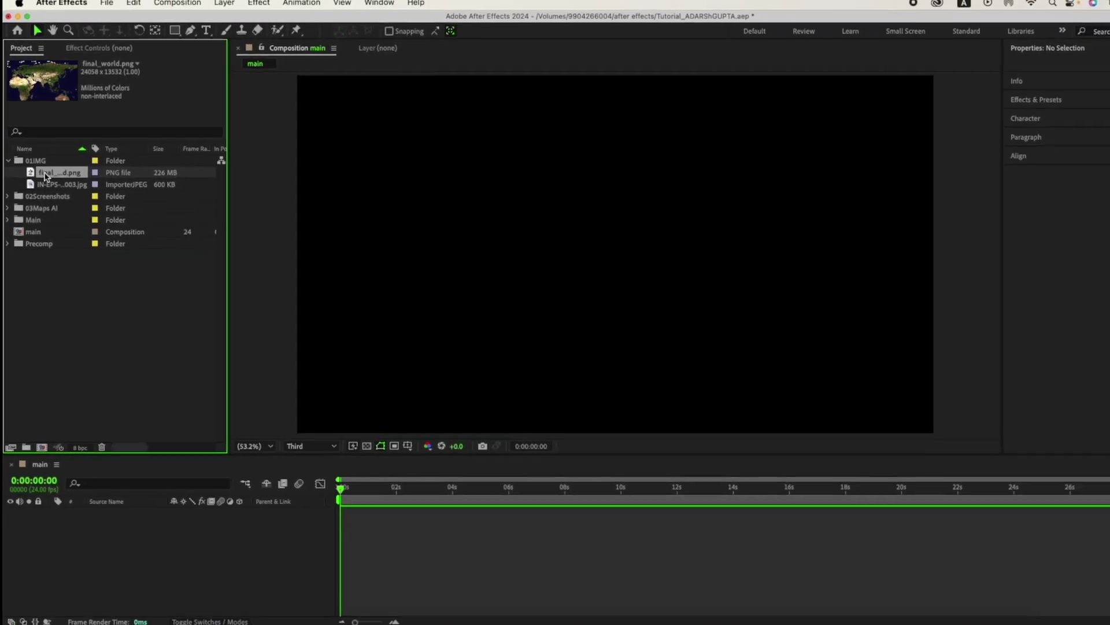
pyautogui.moveTo(109, 265); pyautogui.dragTo(195, 419)
pyautogui.moveTo(141, 151); pyautogui.dragTo(79, 396)
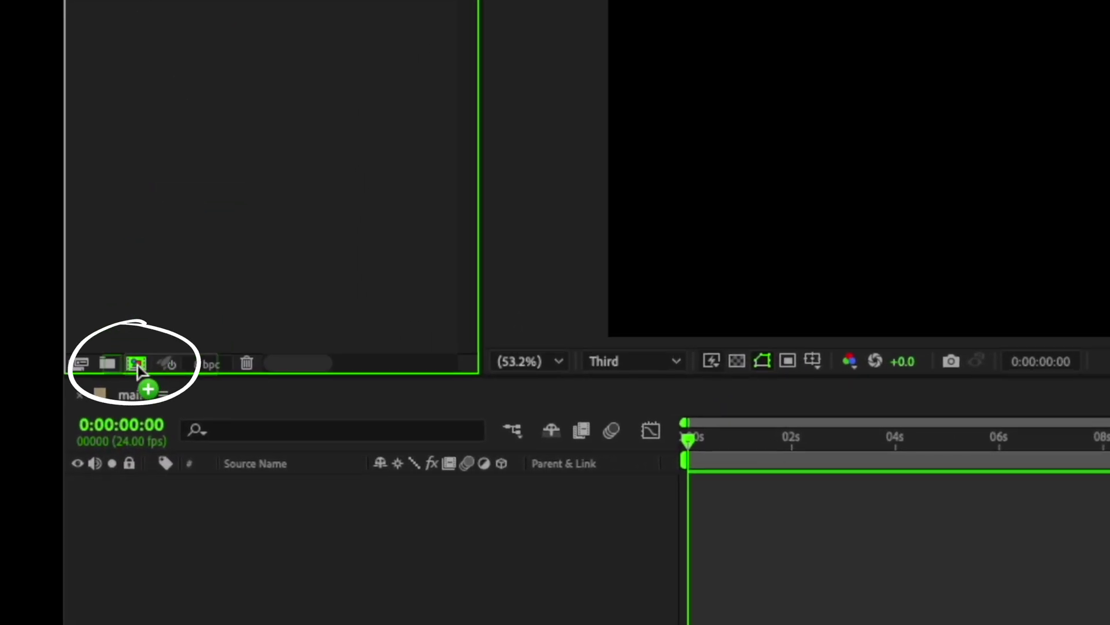
pyautogui.moveTo(138, 366); pyautogui.dragTo(139, 366)
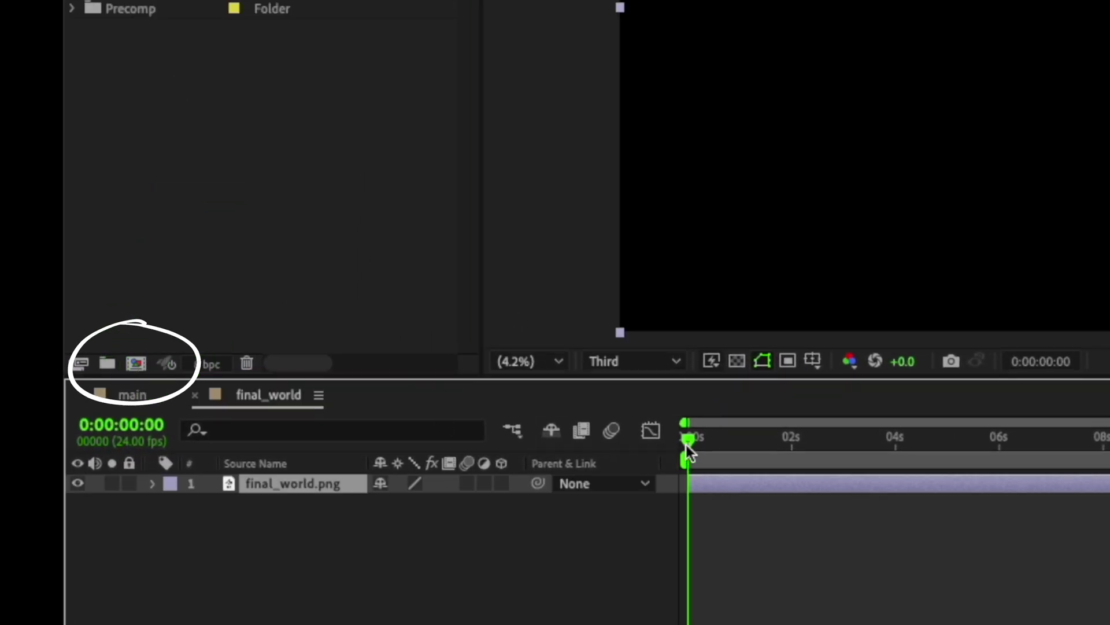
pyautogui.moveTo(688, 451); pyautogui.dragTo(792, 451)
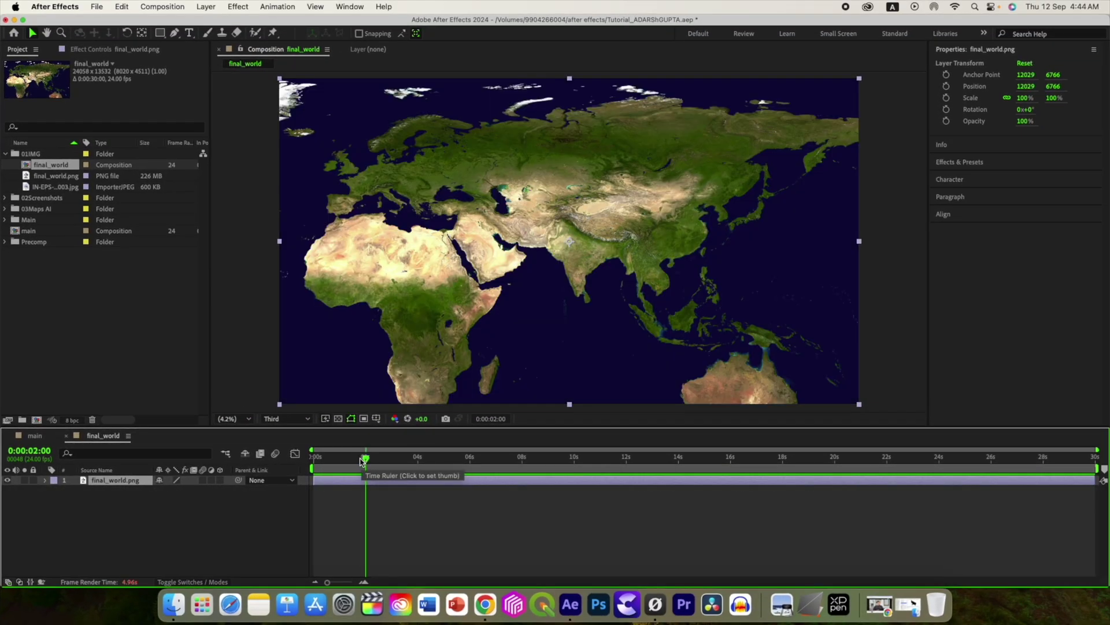
pyautogui.click(66, 436)
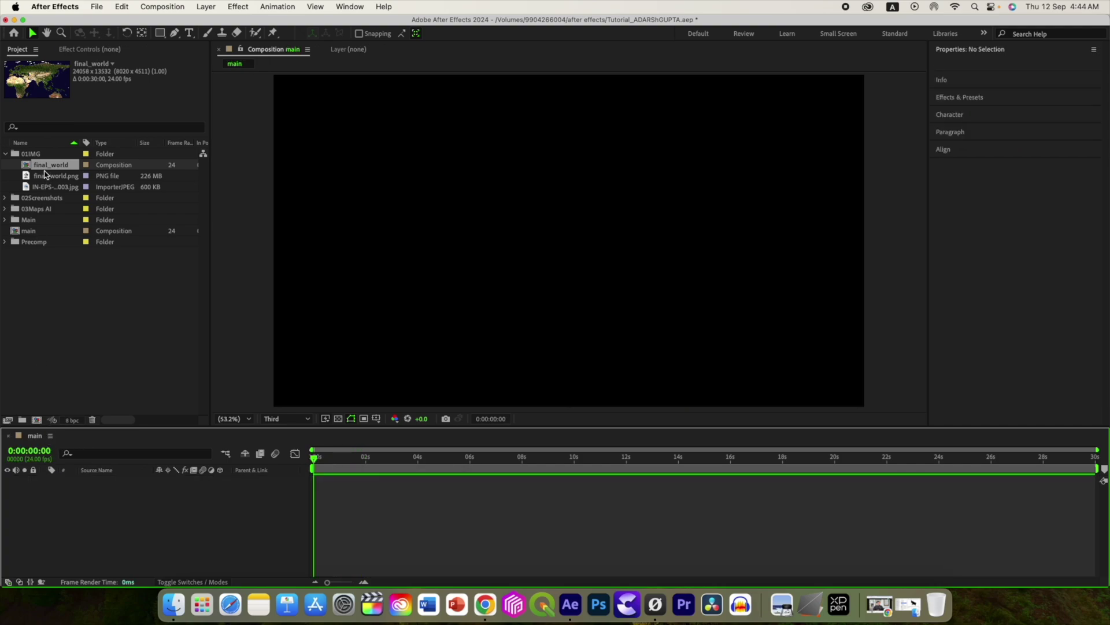
# Add the final_world composition as a layer in main and scale it to 17%
pyautogui.moveTo(27, 168); pyautogui.dragTo(77, 499)
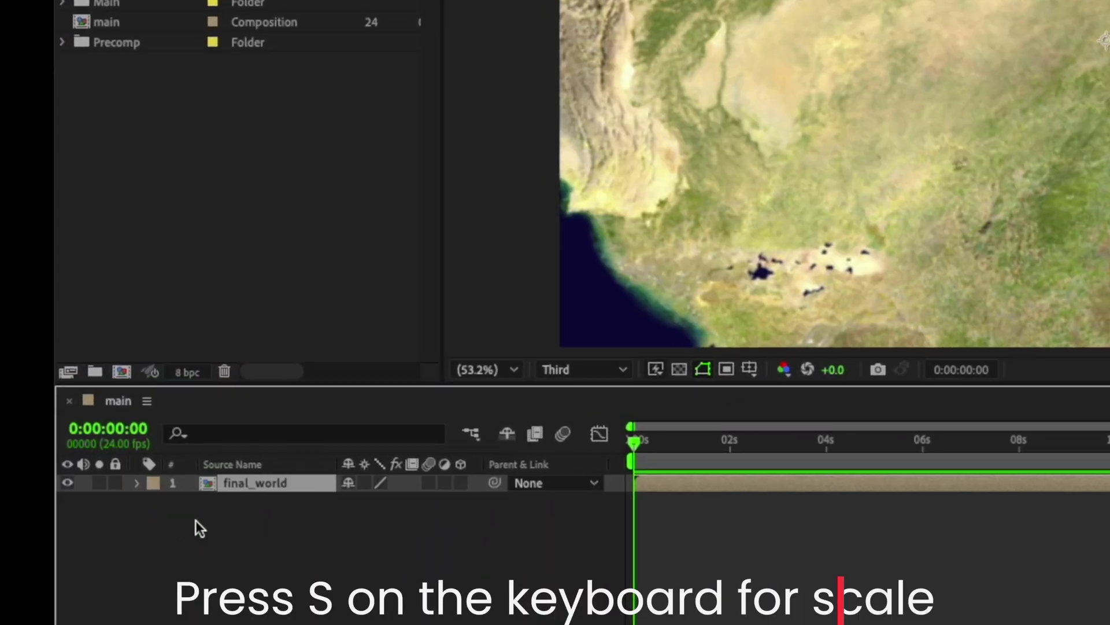
pyautogui.press('s')
pyautogui.moveTo(366, 502); pyautogui.dragTo(303, 502)
pyautogui.press('Return')
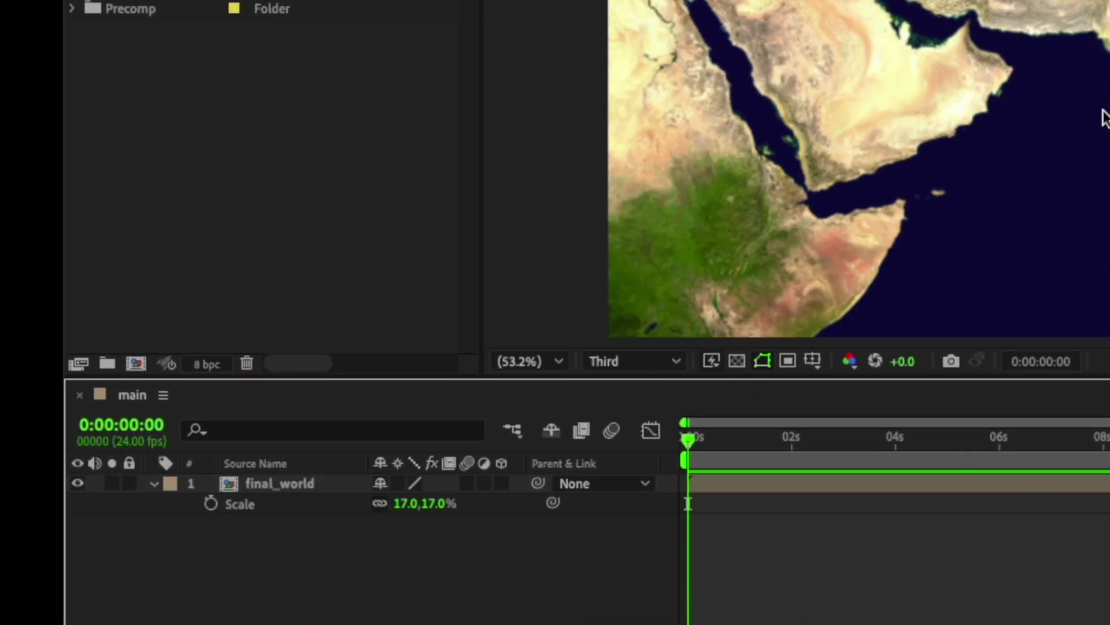
# Set the final_world layer's position to 960, 416 and turn it into a 3D layer
pyautogui.press('p')
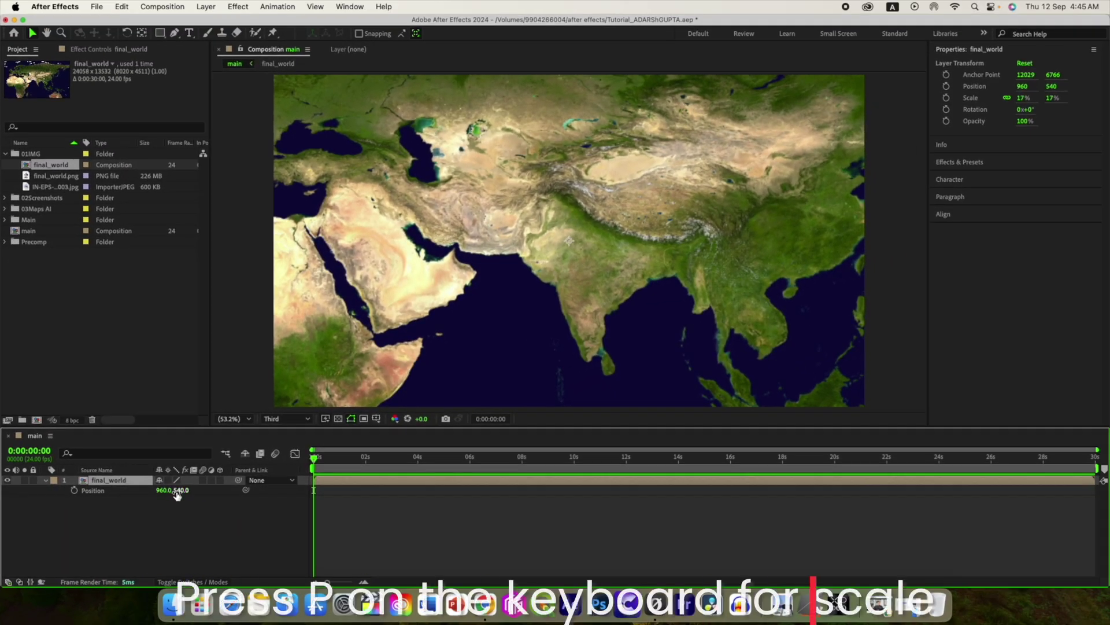
pyautogui.moveTo(177, 496); pyautogui.dragTo(111, 489)
pyautogui.click(123, 518)
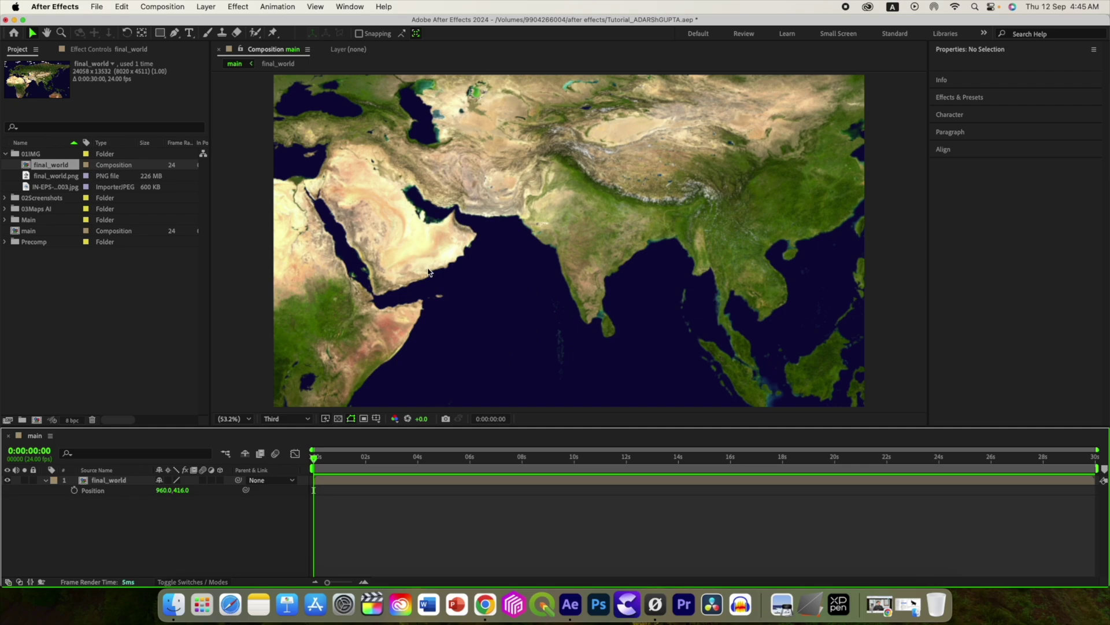
pyautogui.click(47, 480)
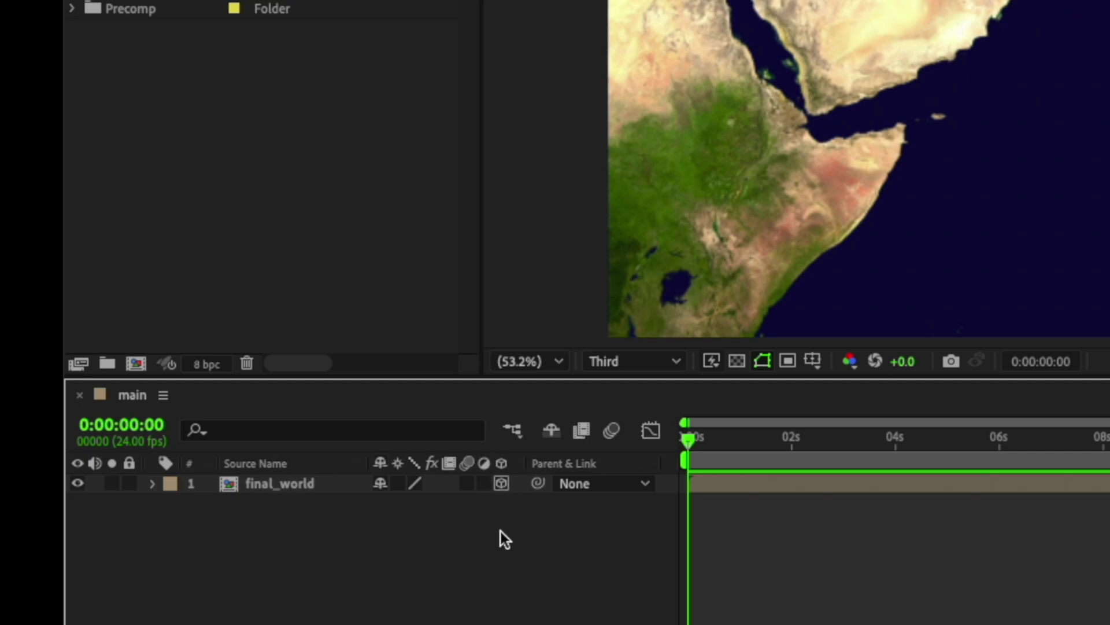
# Copy the India layer from the IN-EPS-01-0001 composition into final_world and place it over India on the world map
pyautogui.doubleClick(270, 485)
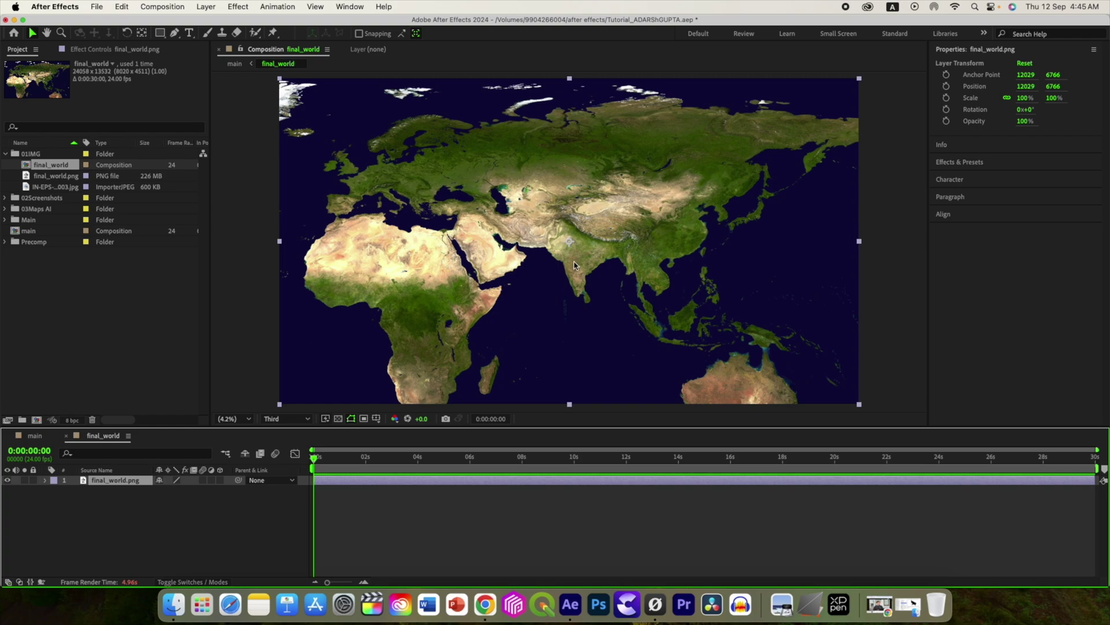
pyautogui.scroll(1, 574, 265)
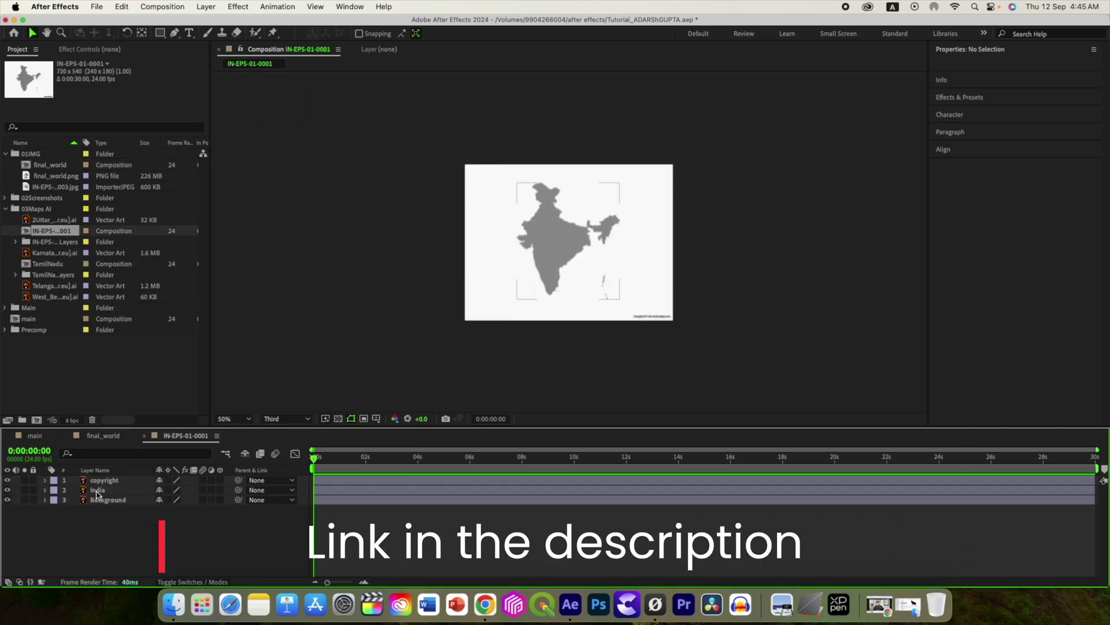
pyautogui.click(97, 491)
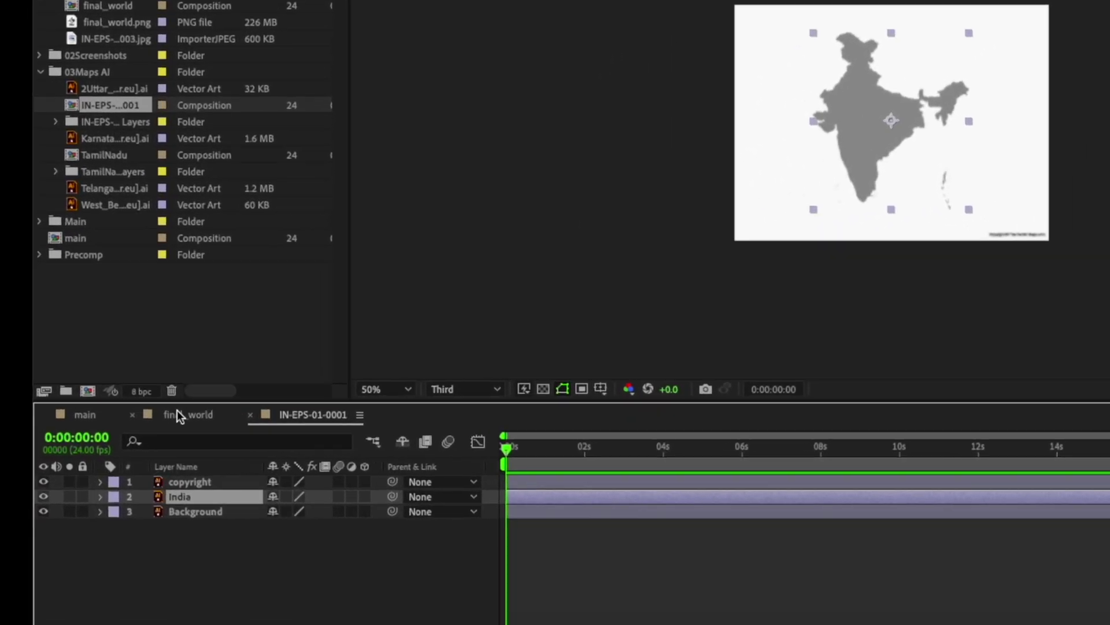
pyautogui.click(103, 435)
pyautogui.click(105, 501)
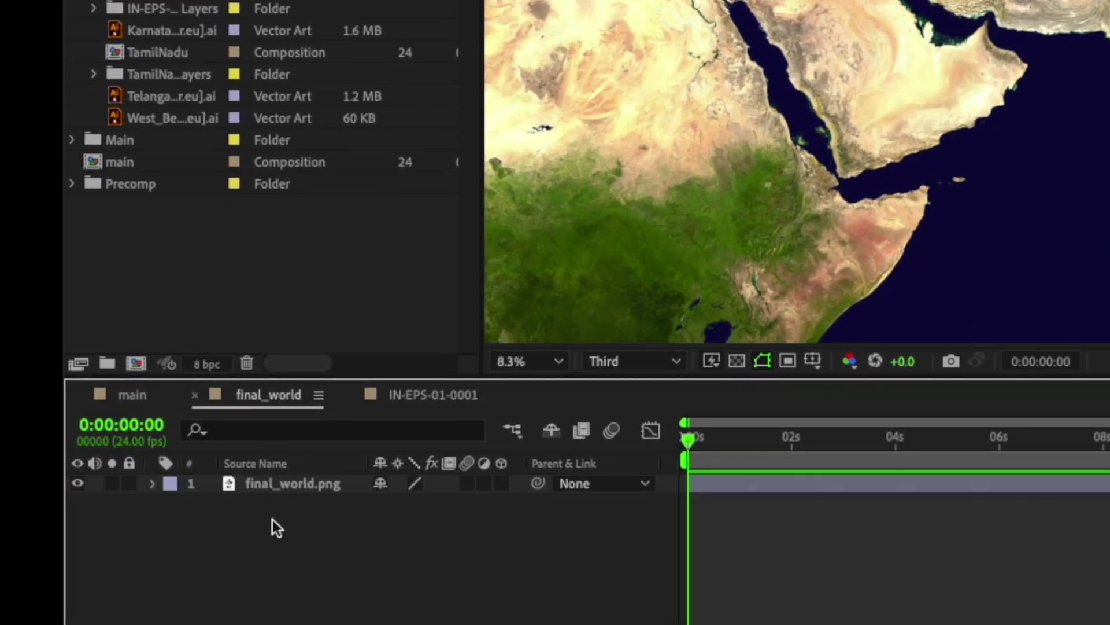
pyautogui.hotkey('ctrl', 'v')
pyautogui.scroll(-1, 935, 168)
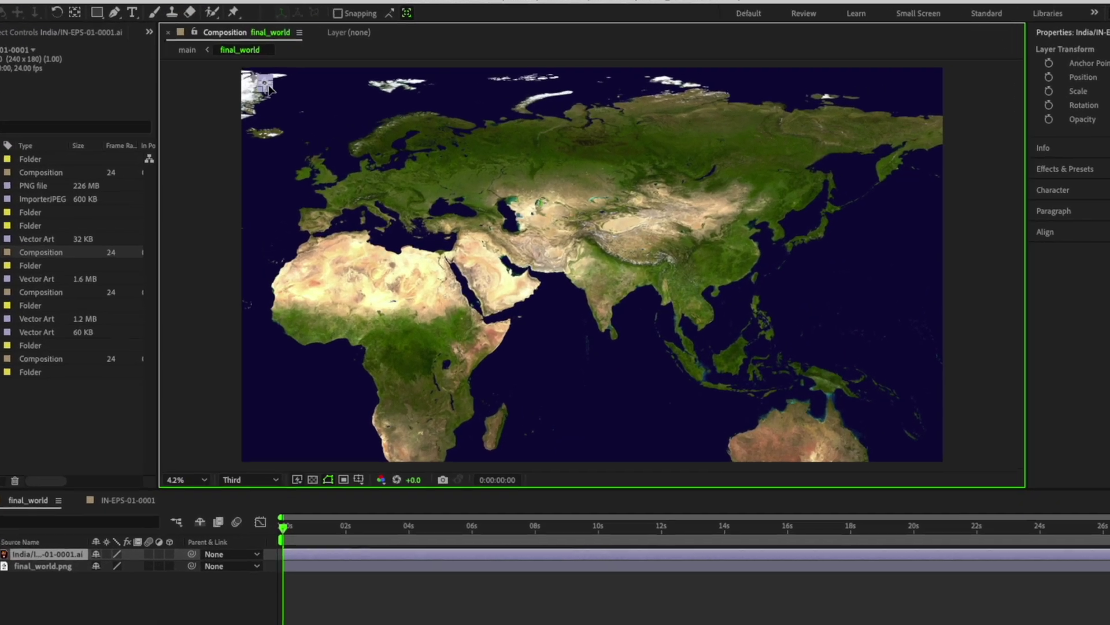
pyautogui.moveTo(268, 87); pyautogui.dragTo(607, 289)
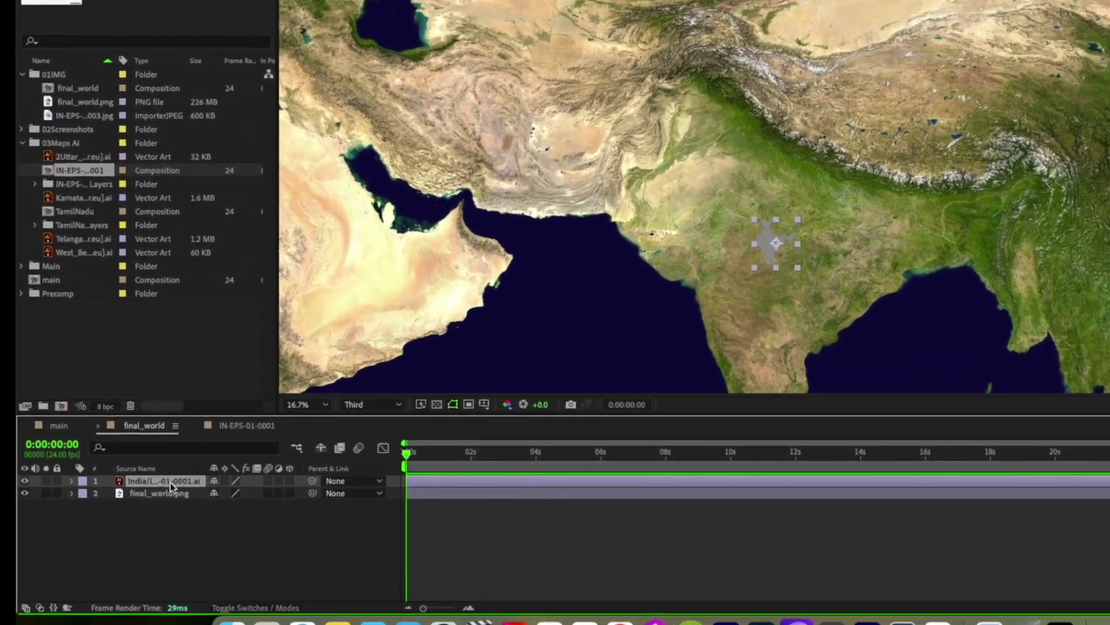
# Create a shape layer from the India vector layer and delete the original .ai layer
pyautogui.rightClick(173, 483)
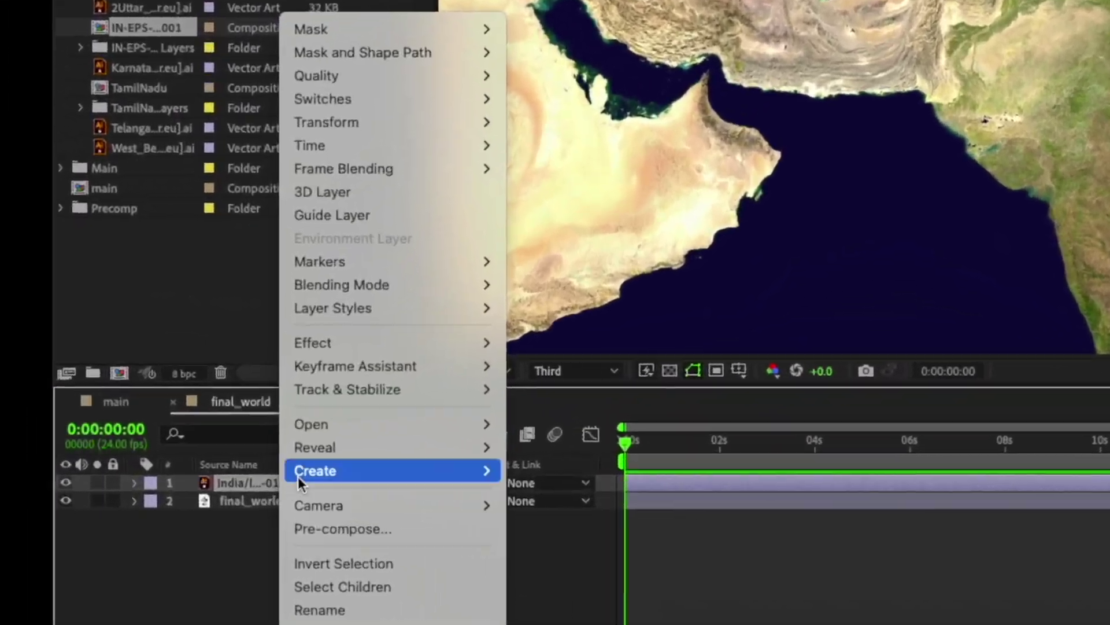
pyautogui.moveTo(405, 470)
pyautogui.click(647, 545)
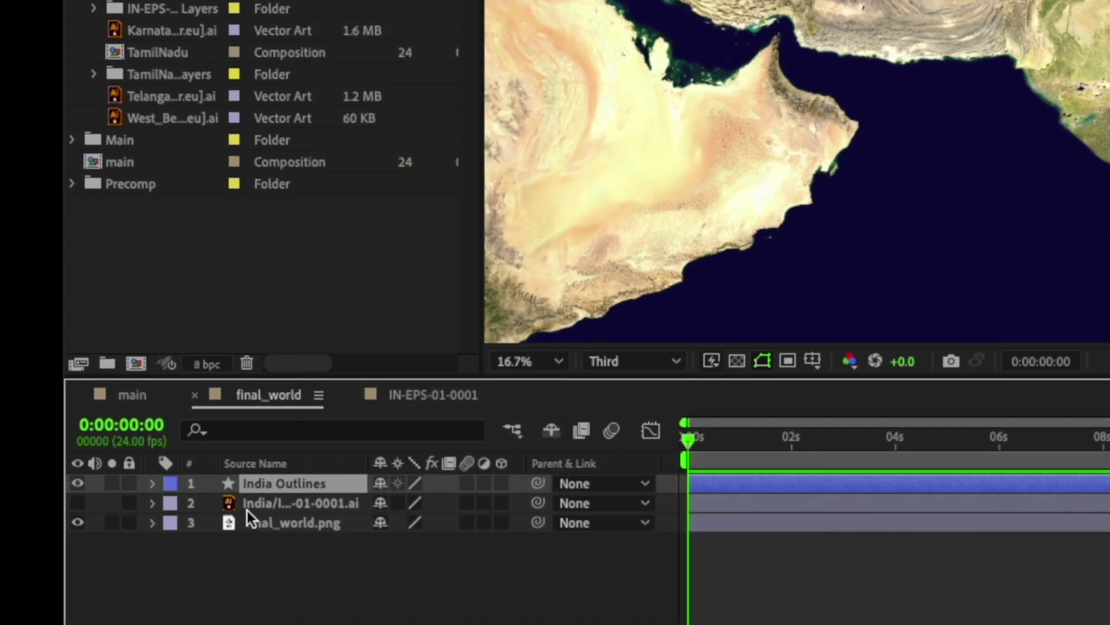
pyautogui.click(264, 508)
pyautogui.press('Delete')
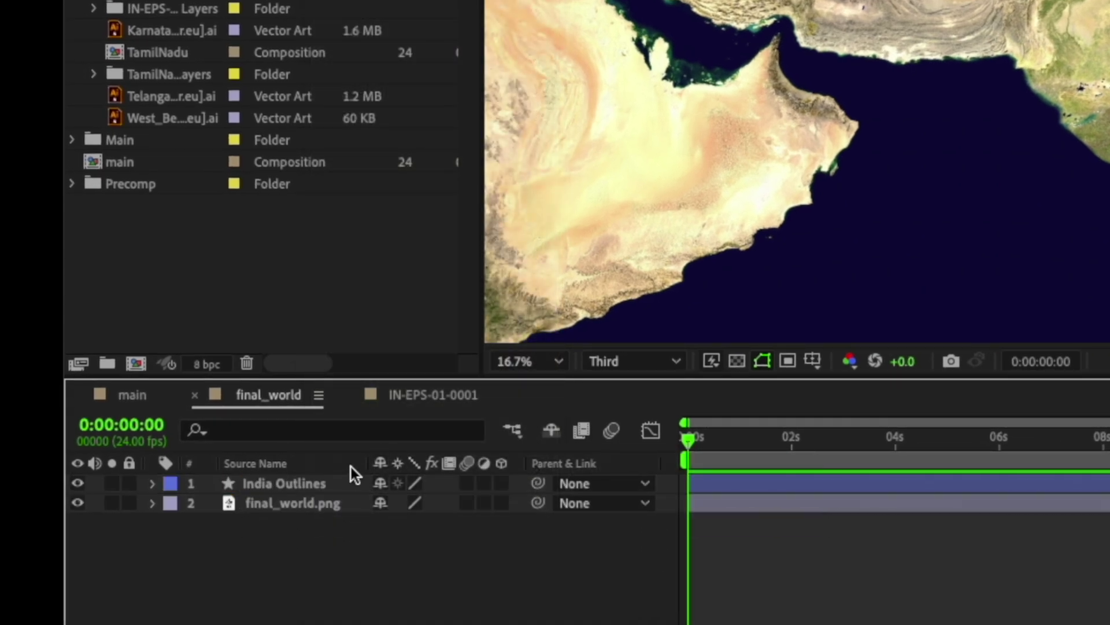
# Enlarge the India Outlines layer to a scale of 646%
pyautogui.click(307, 484)
pyautogui.press('s')
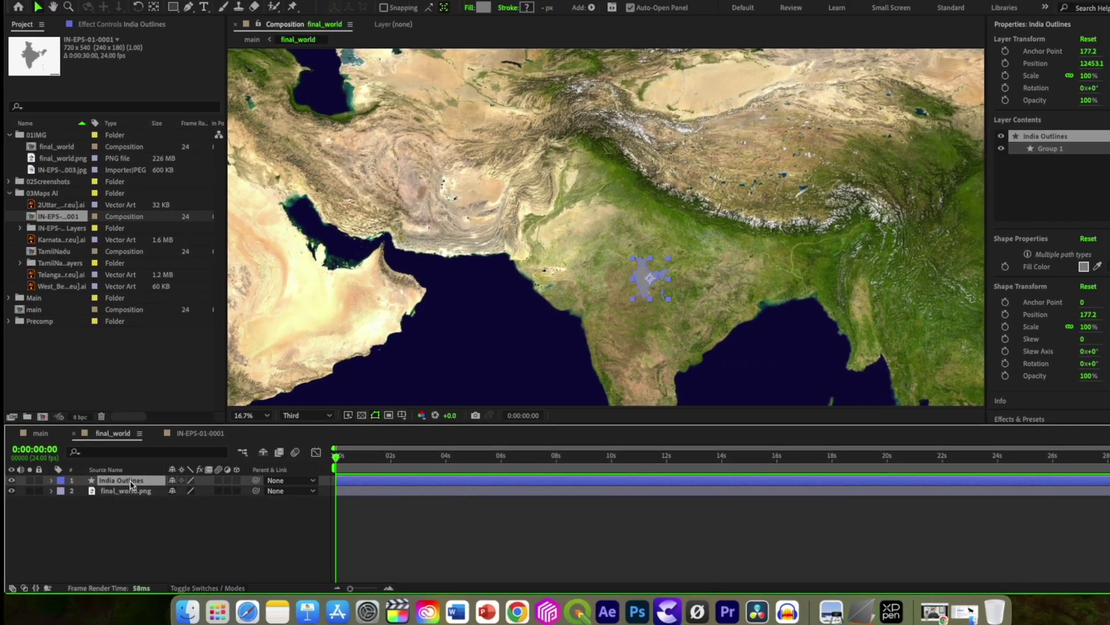
pyautogui.moveTo(171, 492); pyautogui.dragTo(181, 491)
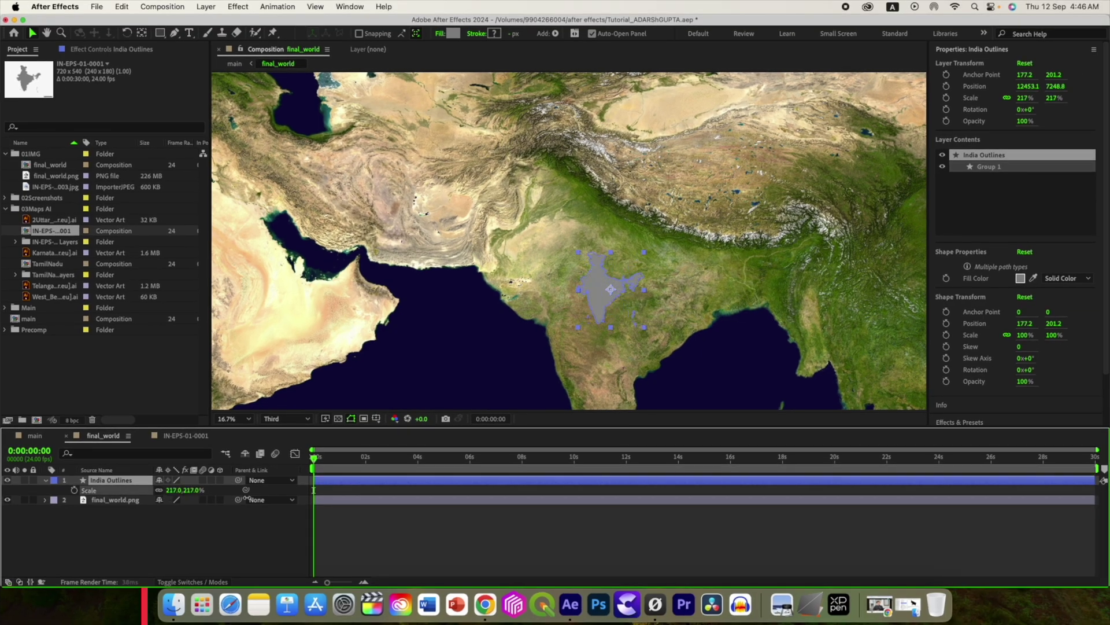
pyautogui.moveTo(350, 508); pyautogui.dragTo(500, 511)
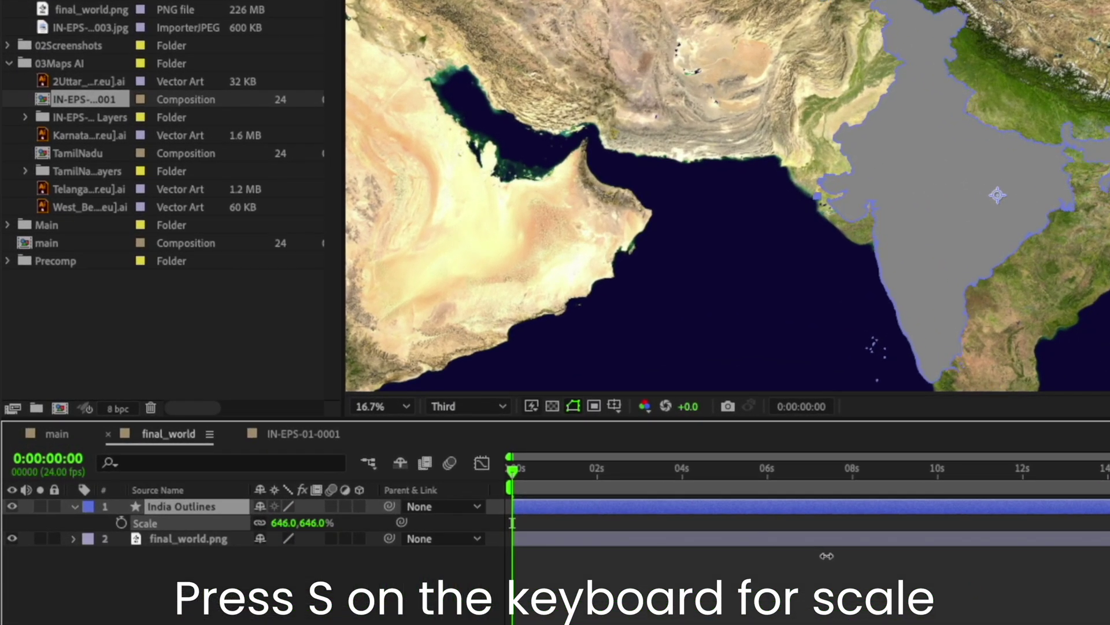
pyautogui.moveTo(827, 555); pyautogui.dragTo(827, 555)
# Scale India Outlines up to 929% and move it to about 12987, 7357 over India's coastline
pyautogui.scroll(-2, 978, 162)
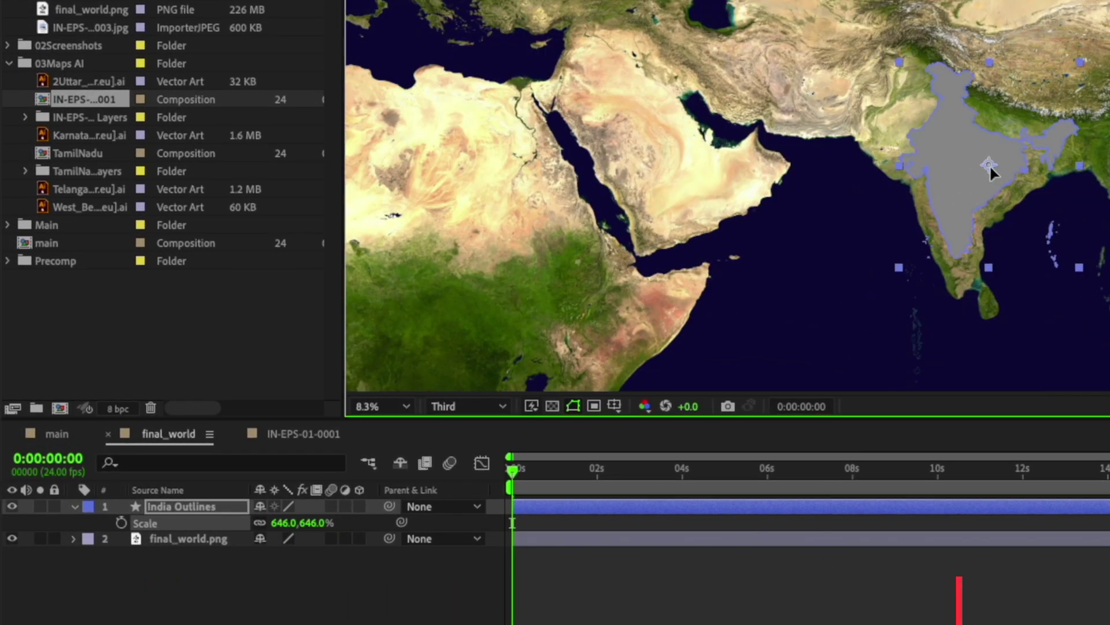
pyautogui.moveTo(287, 523); pyautogui.dragTo(480, 535)
pyautogui.scroll(2, 903, 121)
pyautogui.moveTo(287, 523); pyautogui.dragTo(308, 523)
pyautogui.scroll(-2, 925, 235)
pyautogui.scroll(2, 920, 247)
pyautogui.moveTo(992, 321); pyautogui.dragTo(923, 124)
pyautogui.moveTo(287, 522); pyautogui.dragTo(344, 523)
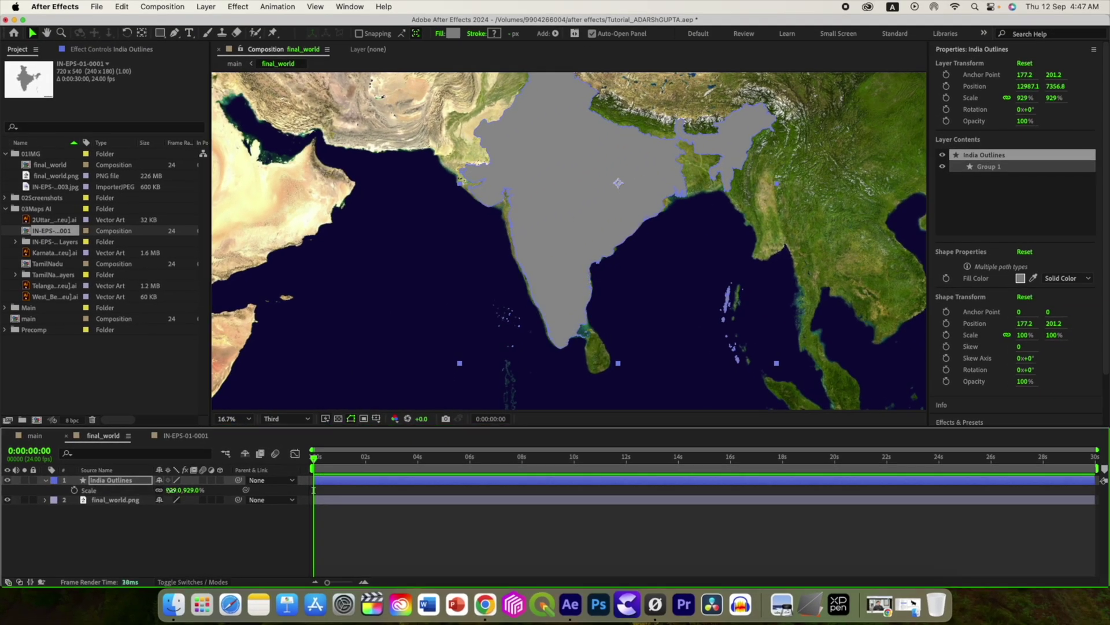
# Fine-tune India Outlines to 979% scale and position 13005.1, 7272.8 so it matches the map's coastline
pyautogui.moveTo(171, 490); pyautogui.dragTo(195, 490)
pyautogui.moveTo(618, 184); pyautogui.dragTo(620, 177)
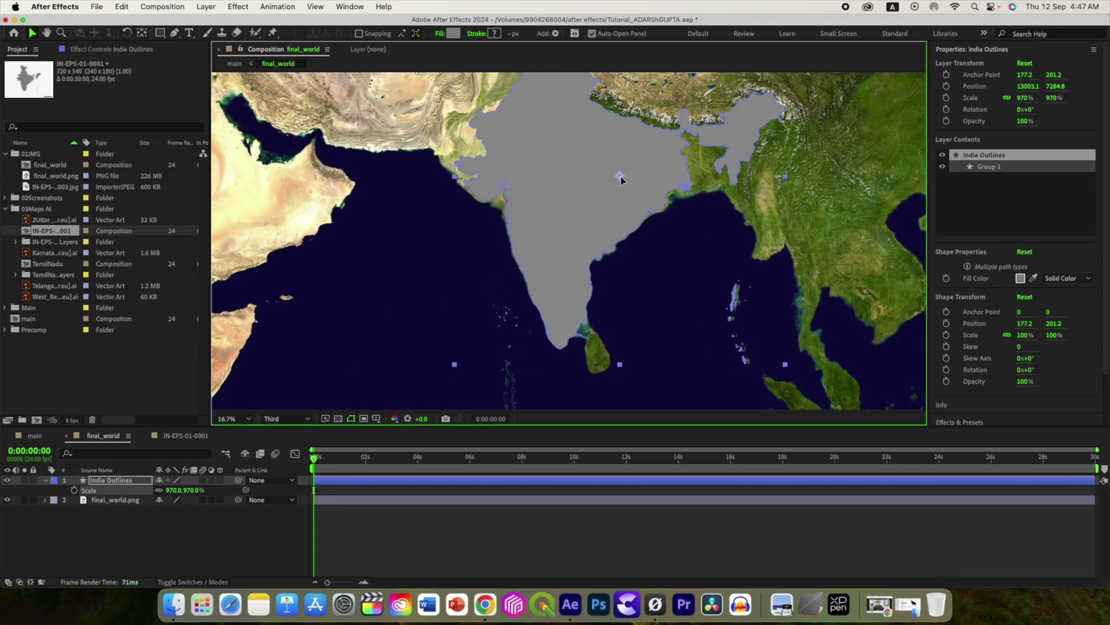
pyautogui.scroll(2, 620, 179)
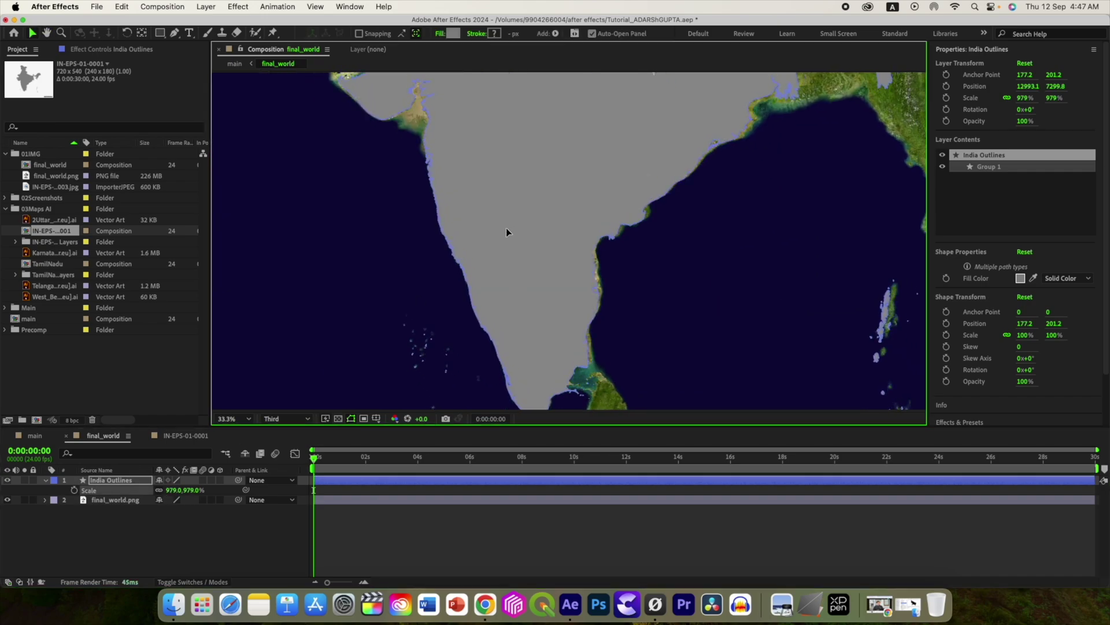
pyautogui.moveTo(506, 229); pyautogui.dragTo(509, 223)
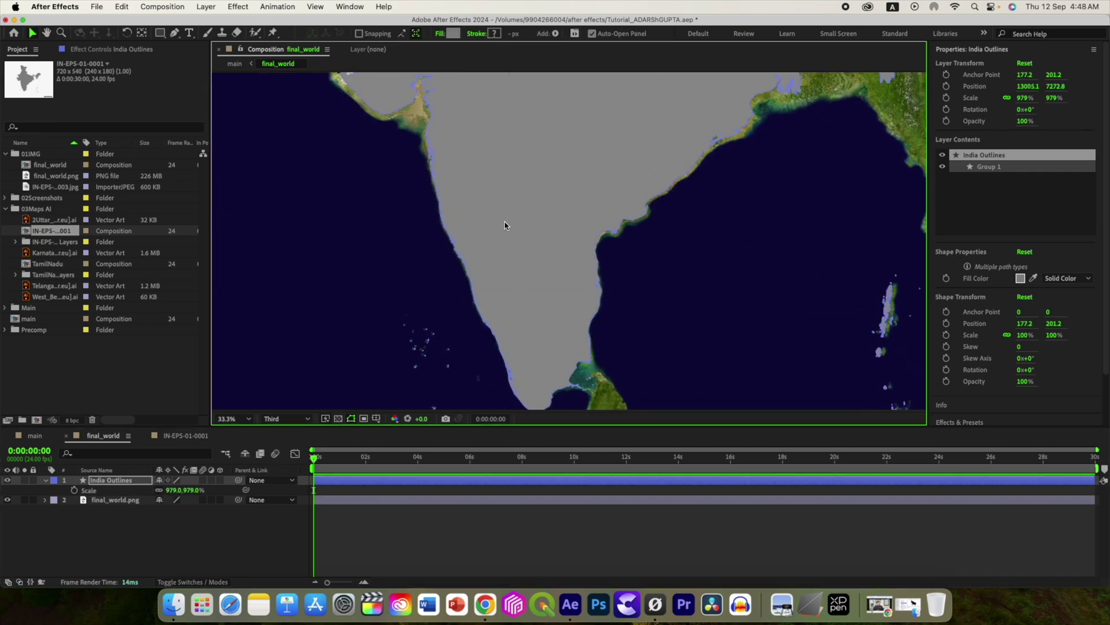
pyautogui.click(46, 480)
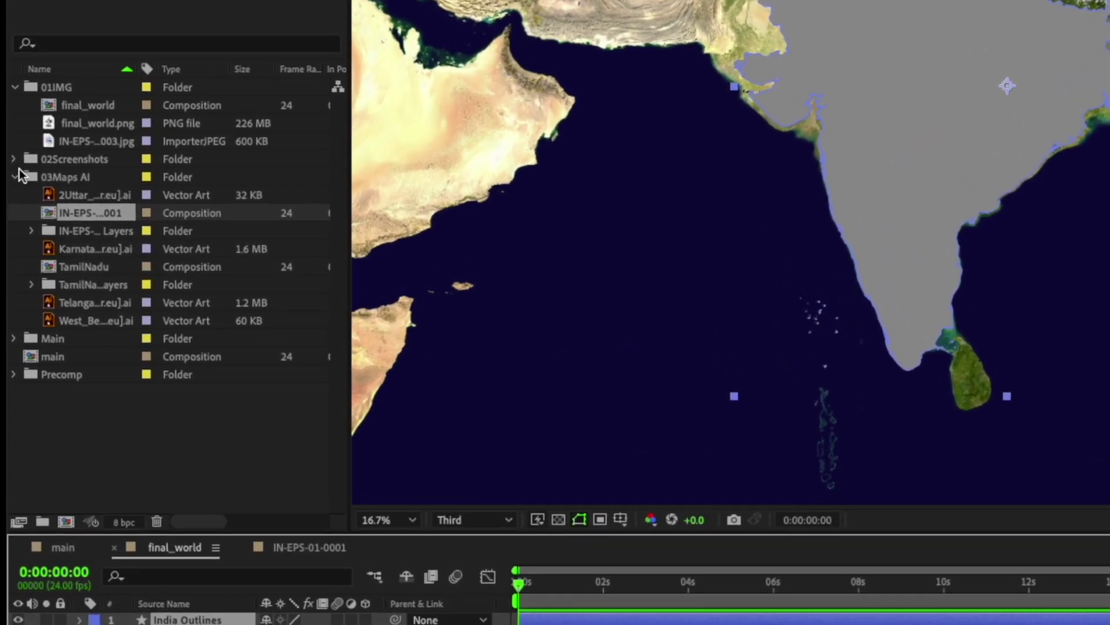
# Place the first screenshot from the 02Screenshots folder in final_world, beside India, as a colour reference and select the India Outlines layer
pyautogui.click(15, 160)
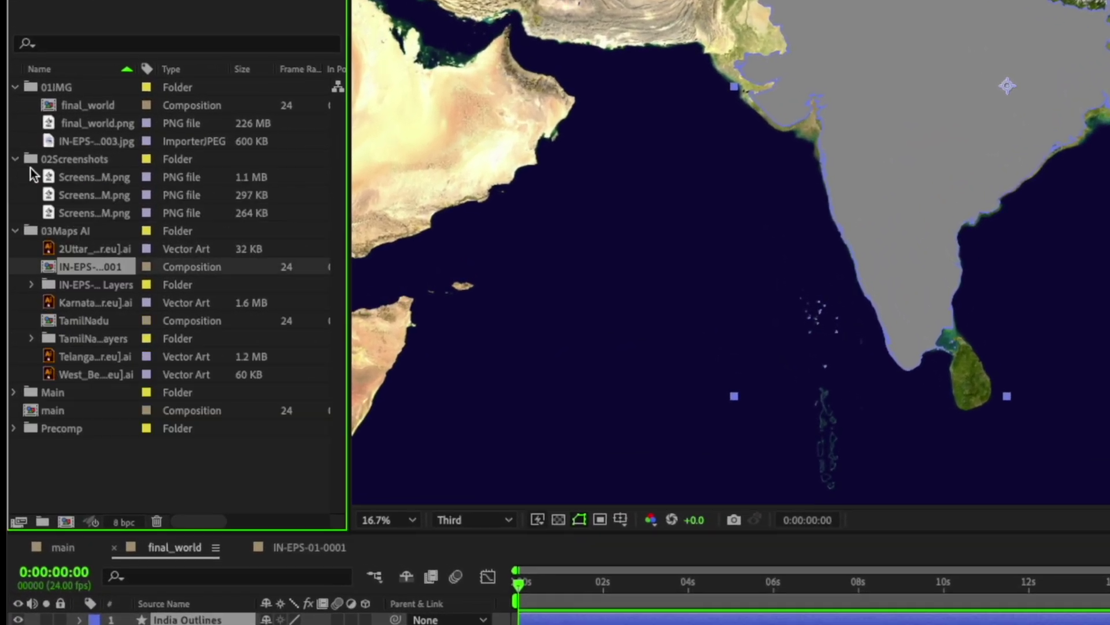
pyautogui.click(70, 181)
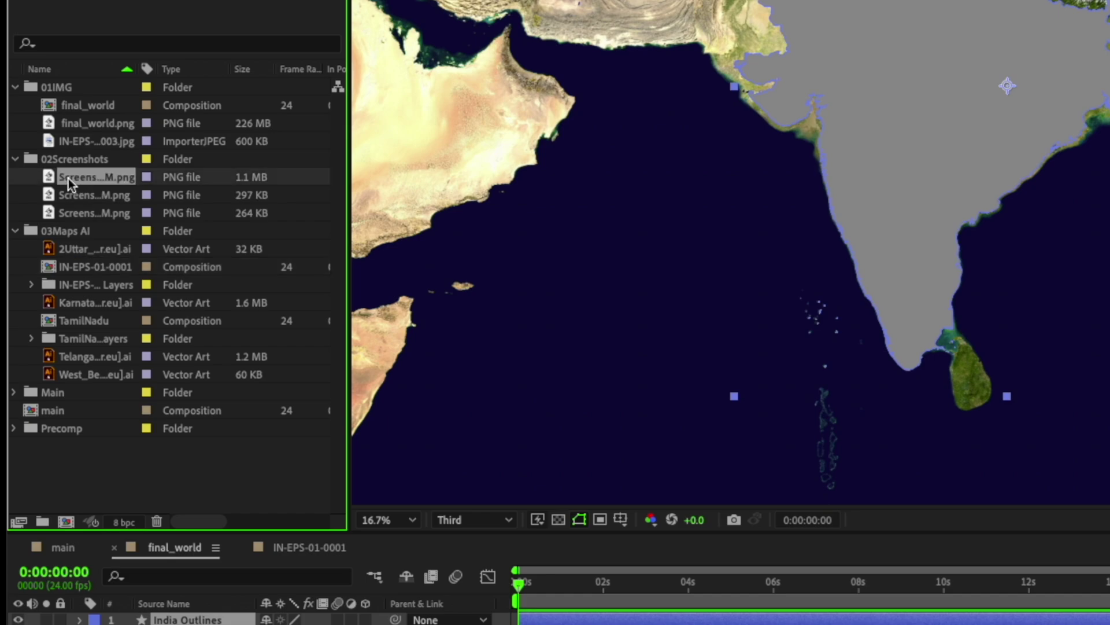
pyautogui.moveTo(68, 178); pyautogui.dragTo(524, 274)
pyautogui.click(139, 547)
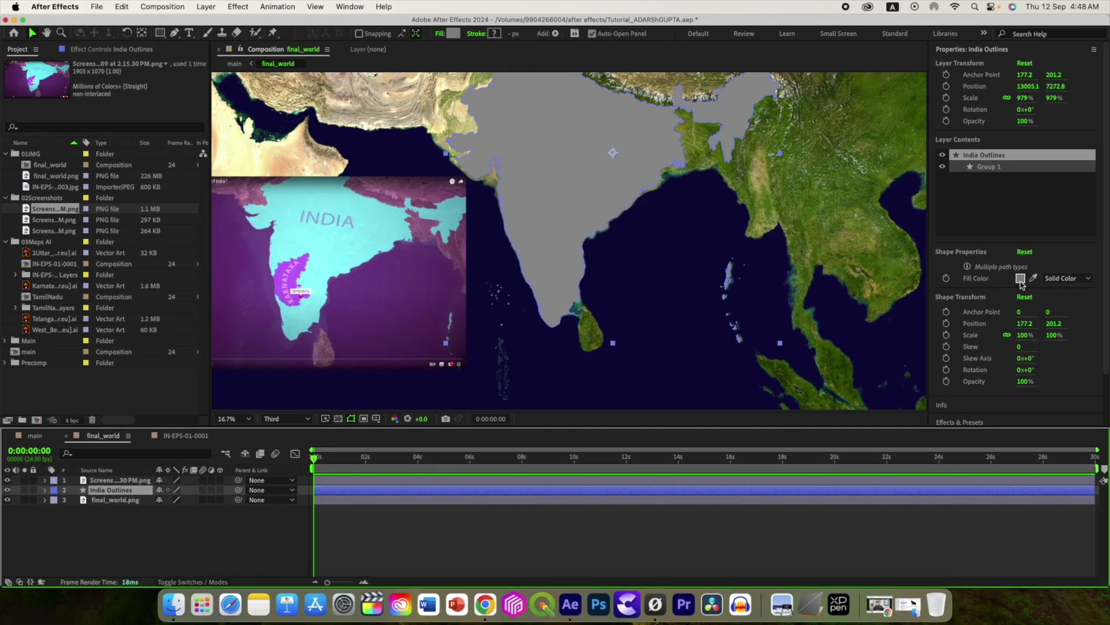
# Fill the India Outlines shape with the cyan sampled from the reference screenshot and set the layer's opacity to 75%
pyautogui.click(1021, 279)
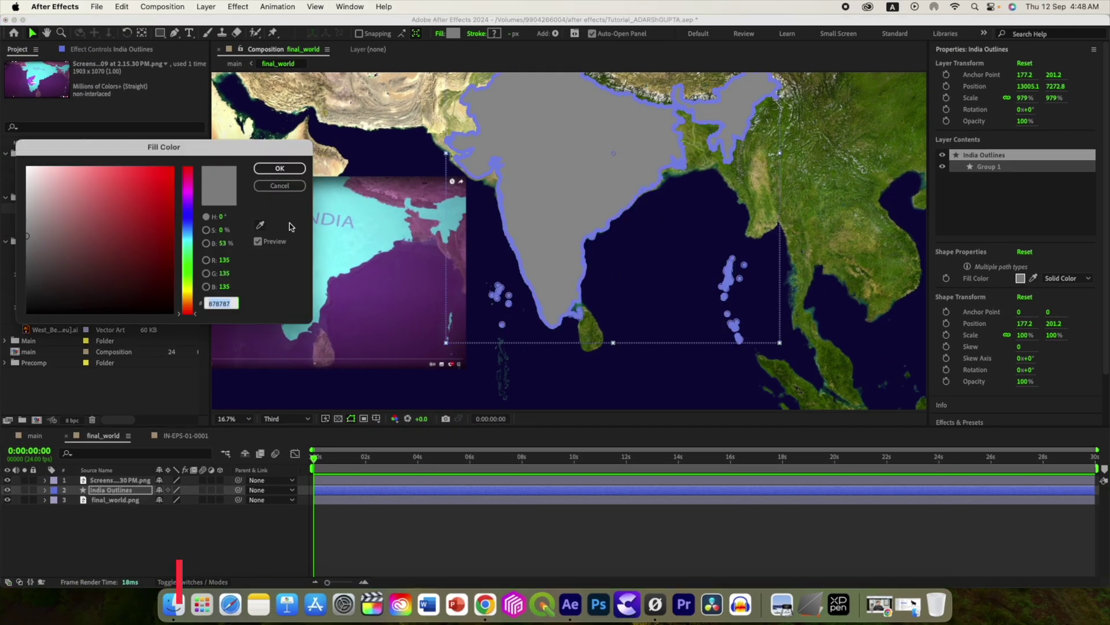
pyautogui.click(260, 225)
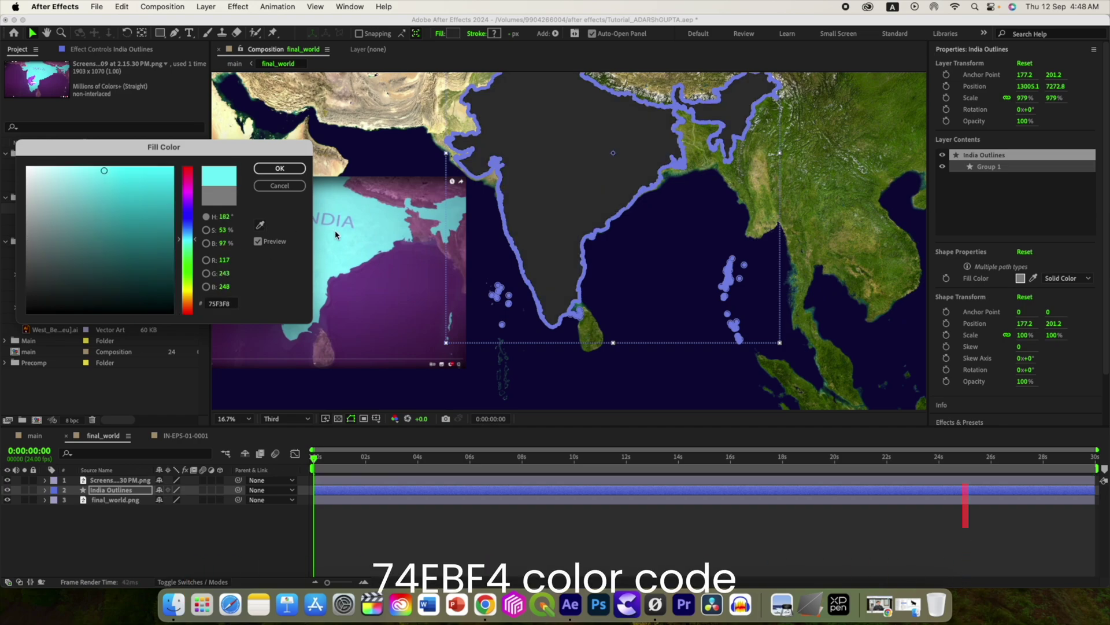
pyautogui.click(279, 168)
pyautogui.press('t')
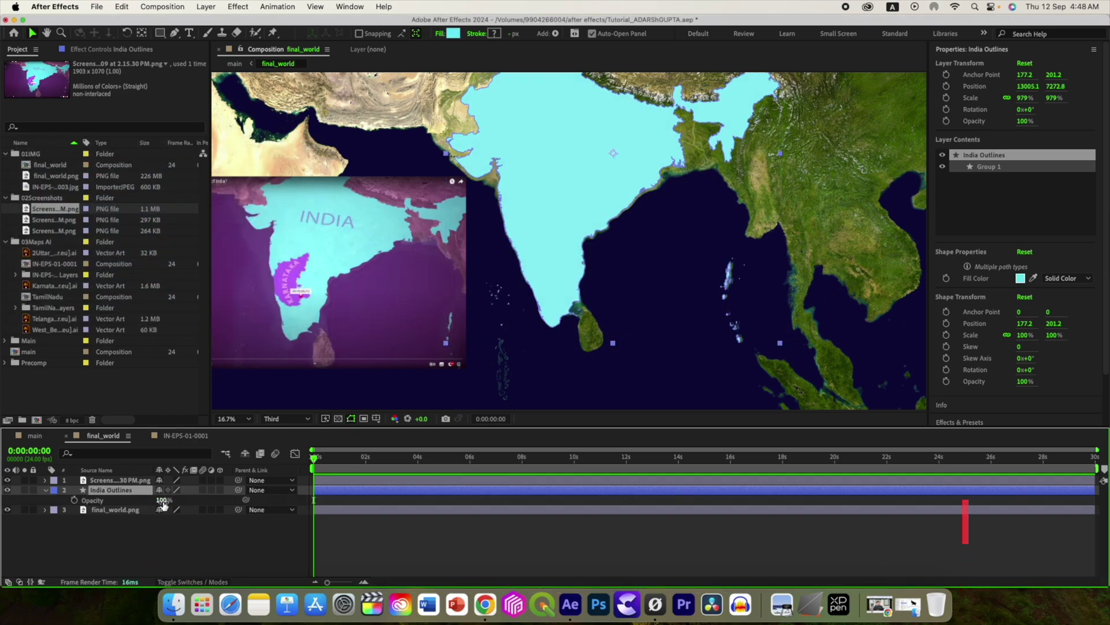
pyautogui.moveTo(162, 500)
pyautogui.mouseDown()
pyautogui.moveTo(153, 501)
pyautogui.moveTo(163, 502)
pyautogui.mouseUp()
pyautogui.click(162, 501)
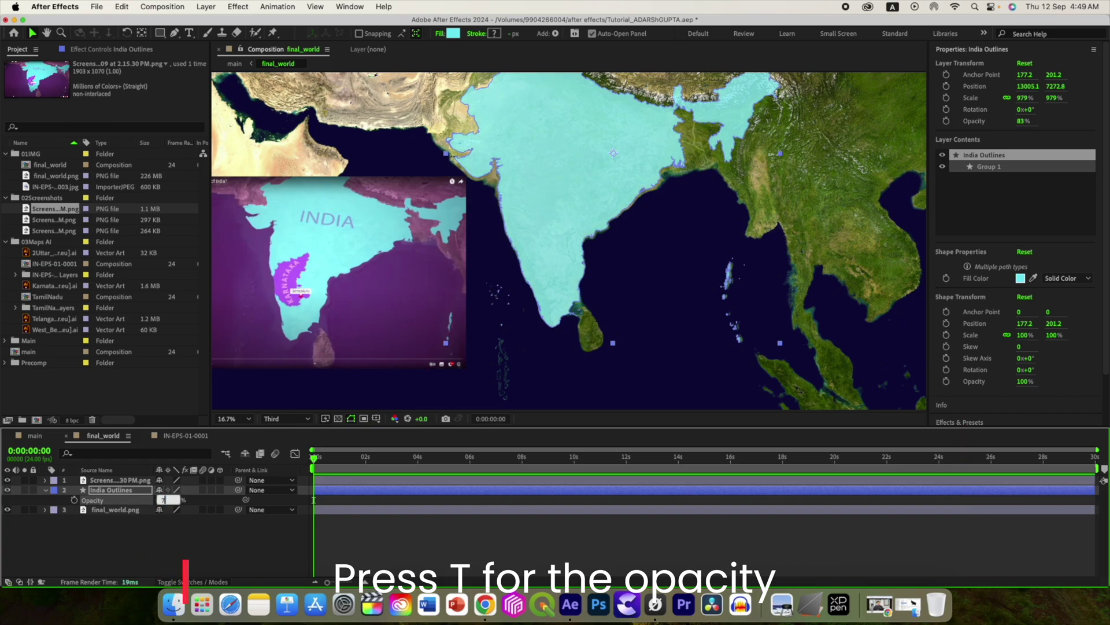
pyautogui.write('5')
# Delete the reference screenshot layer from final_world and collapse the India Outlines properties
pyautogui.click(306, 313)
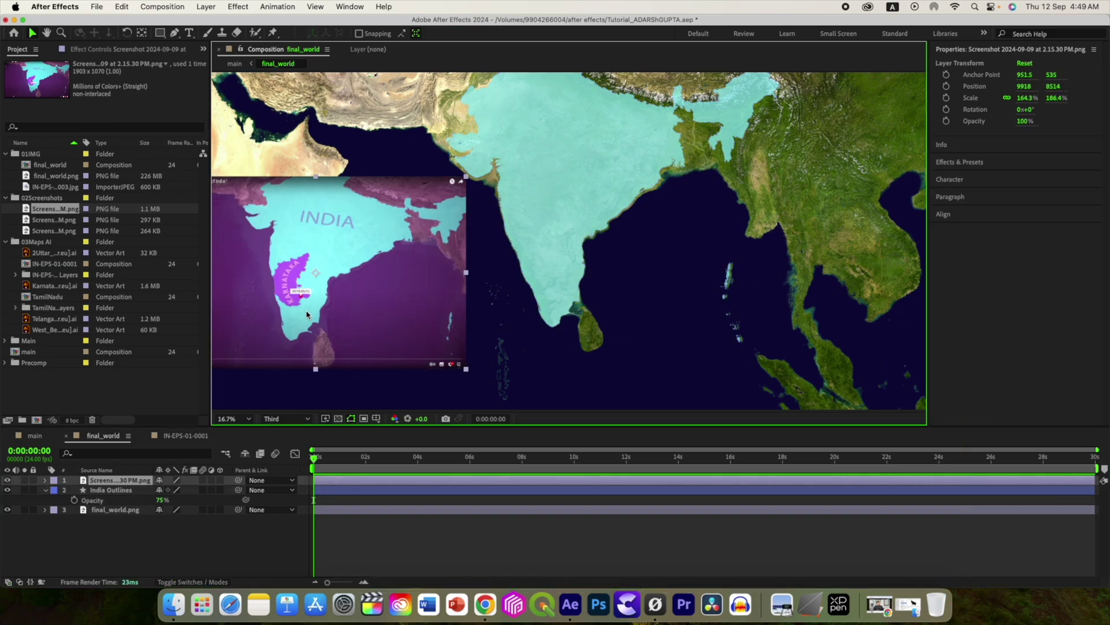
pyautogui.press('Delete')
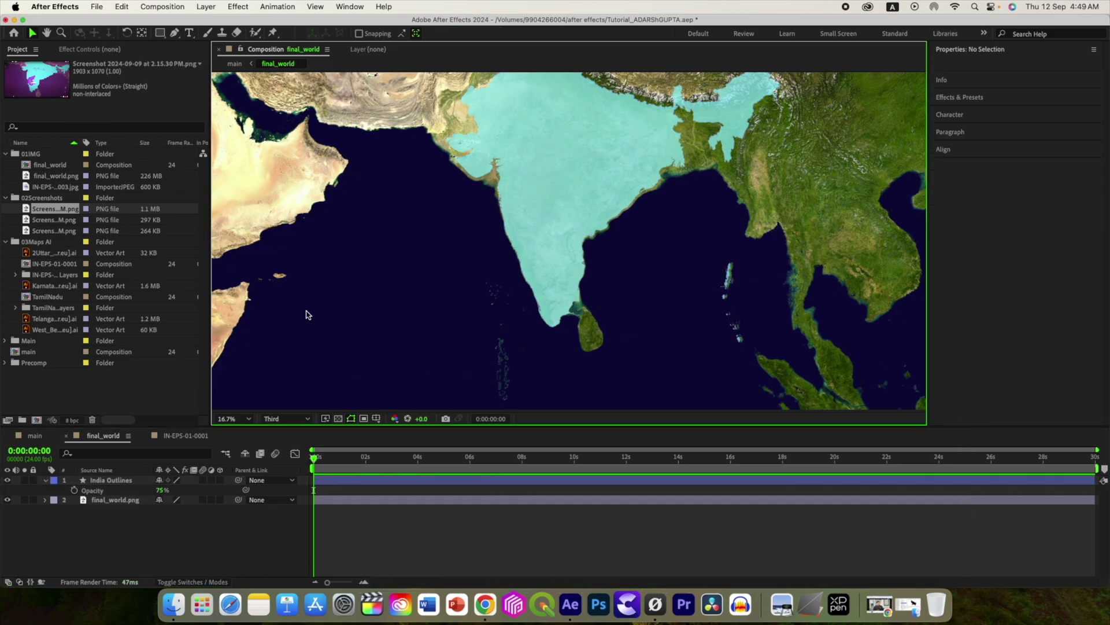
pyautogui.click(45, 481)
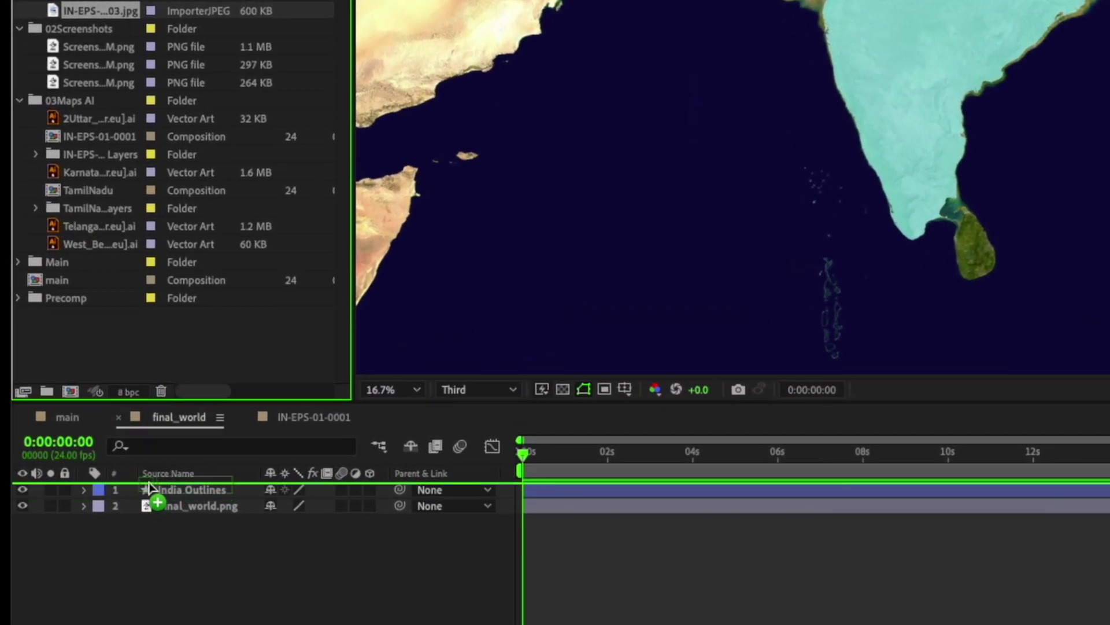
# Add IN-EPS-02-0003.jpg above India Outlines, move it over India, enlarge it to 190% and lower its opacity to 74%
pyautogui.moveTo(149, 488); pyautogui.dragTo(151, 488)
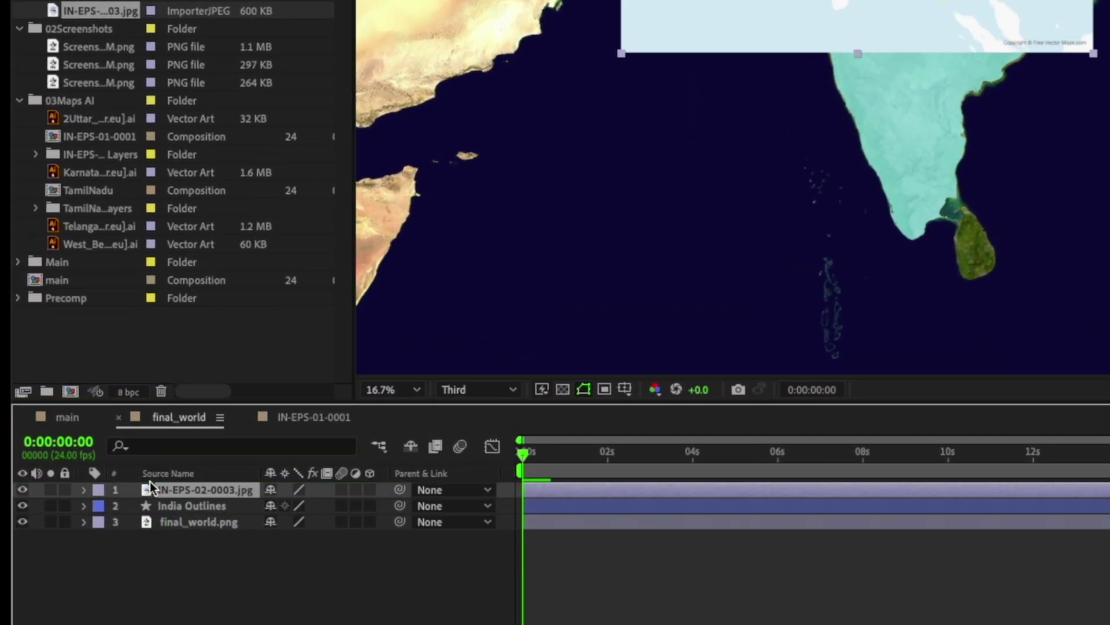
pyautogui.moveTo(857, 23); pyautogui.dragTo(972, 228)
pyautogui.press('s')
pyautogui.moveTo(283, 506); pyautogui.dragTo(249, 506)
pyautogui.press('t')
pyautogui.press('s')
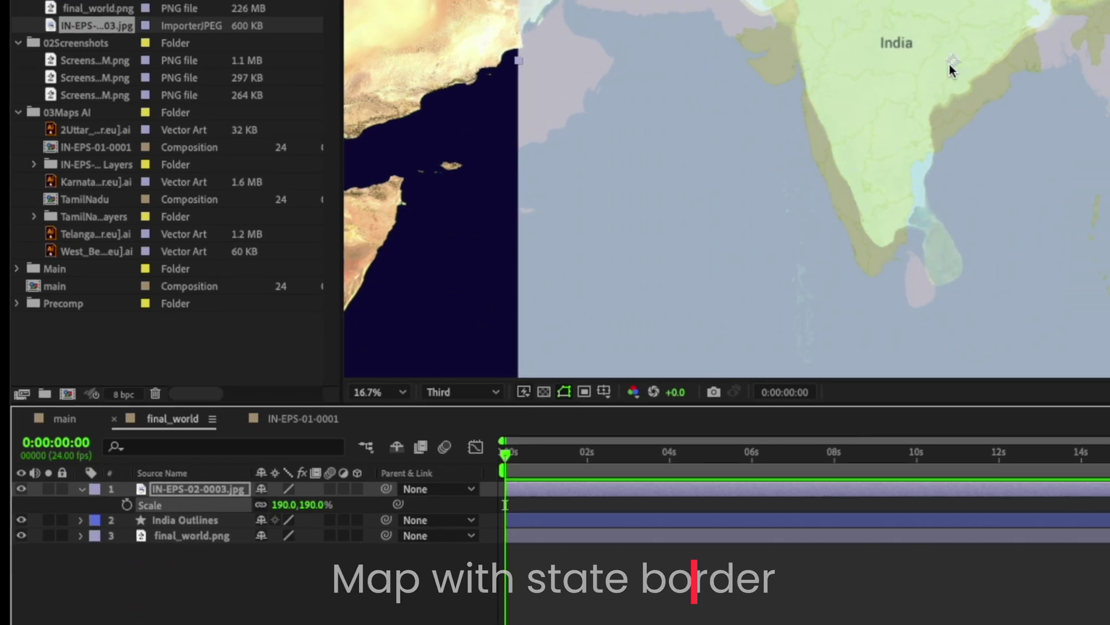
# Scale the IN-EPS-02-0003.jpg state-border map to 240% and move it to about 13037, 7282 so it matches India's coastline
pyautogui.moveTo(679, 144); pyautogui.dragTo(687, 107)
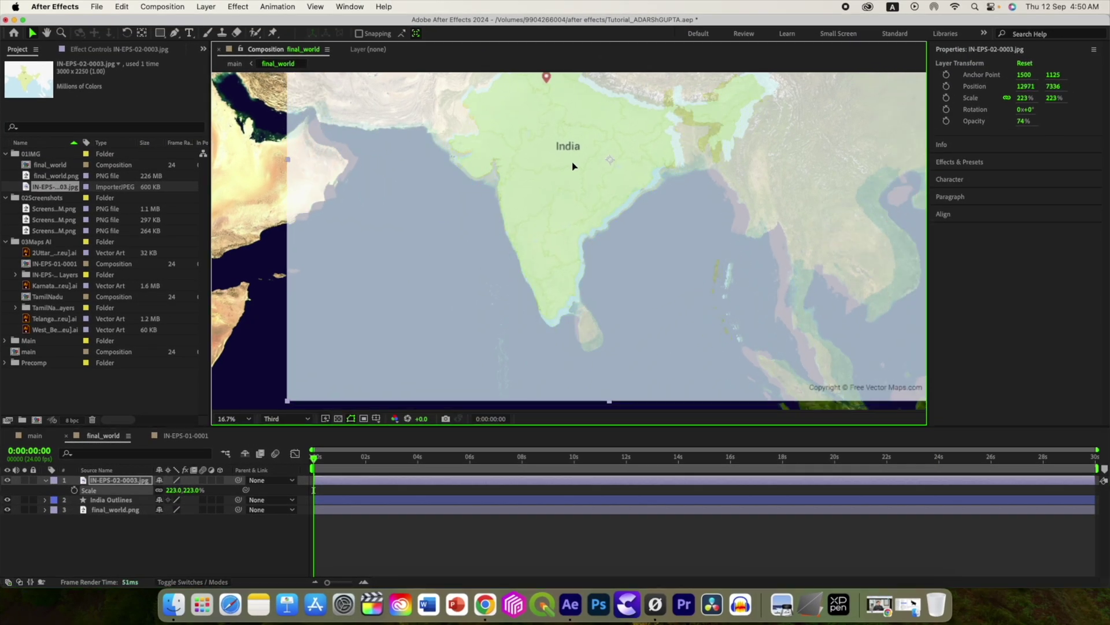
pyautogui.moveTo(573, 166); pyautogui.dragTo(575, 172)
pyautogui.moveTo(173, 490); pyautogui.dragTo(187, 490)
pyautogui.moveTo(613, 168); pyautogui.dragTo(617, 153)
pyautogui.moveTo(179, 490); pyautogui.dragTo(174, 490)
pyautogui.moveTo(618, 153); pyautogui.dragTo(615, 157)
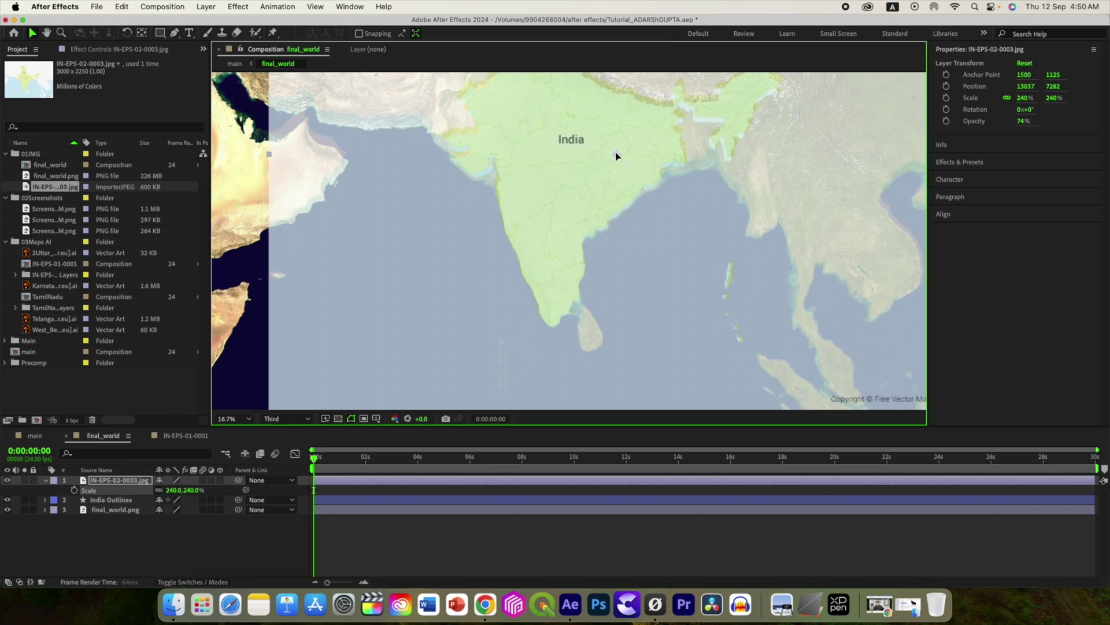
pyautogui.click(46, 480)
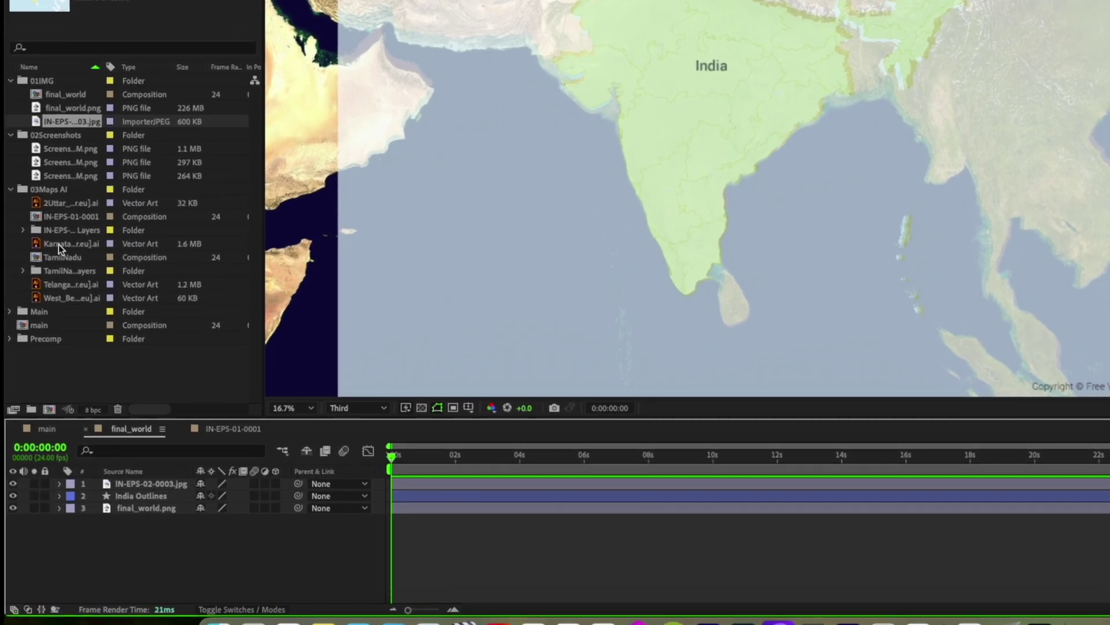
# Place the Karnataka map file from the 03Maps AI folder into final_world over India's southwest coast
pyautogui.click(43, 288)
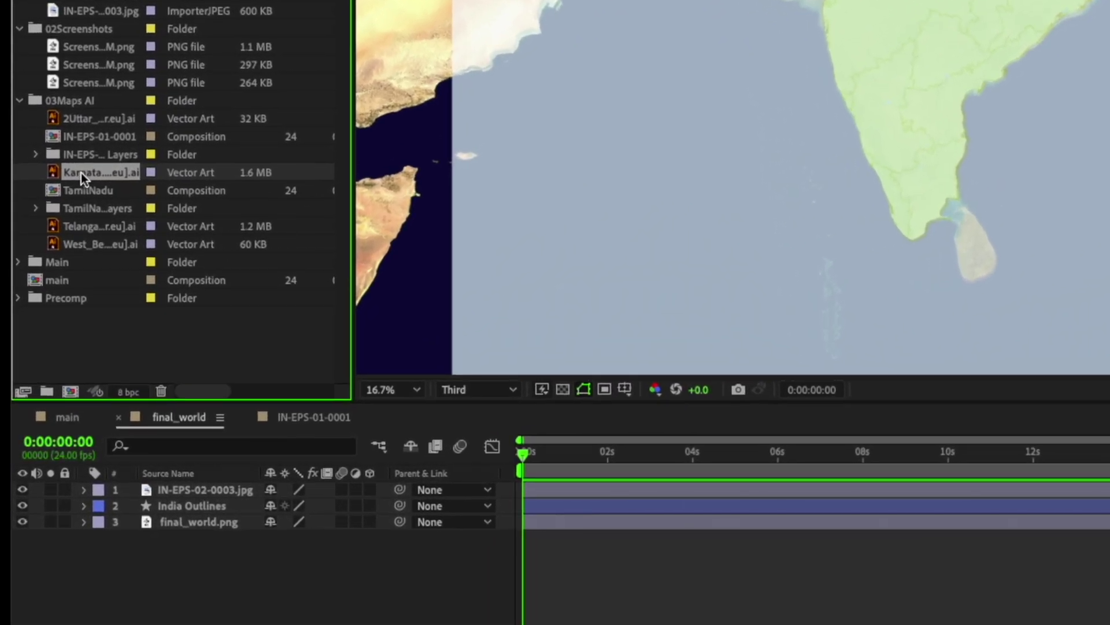
pyautogui.moveTo(55, 172); pyautogui.dragTo(894, 140)
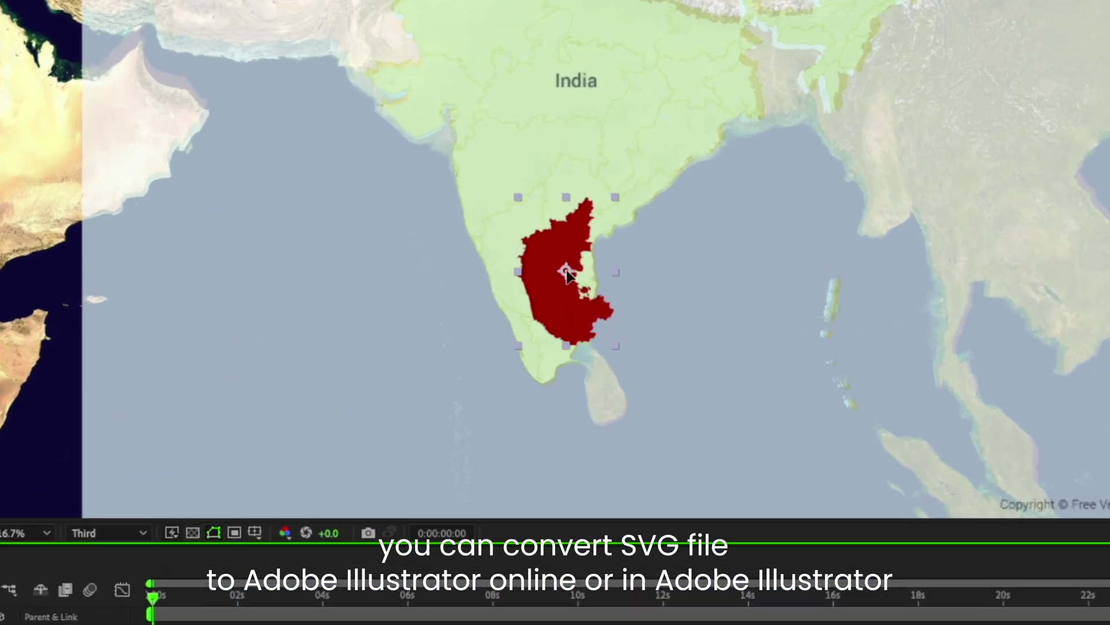
pyautogui.moveTo(568, 275); pyautogui.dragTo(526, 260)
pyautogui.press('.')
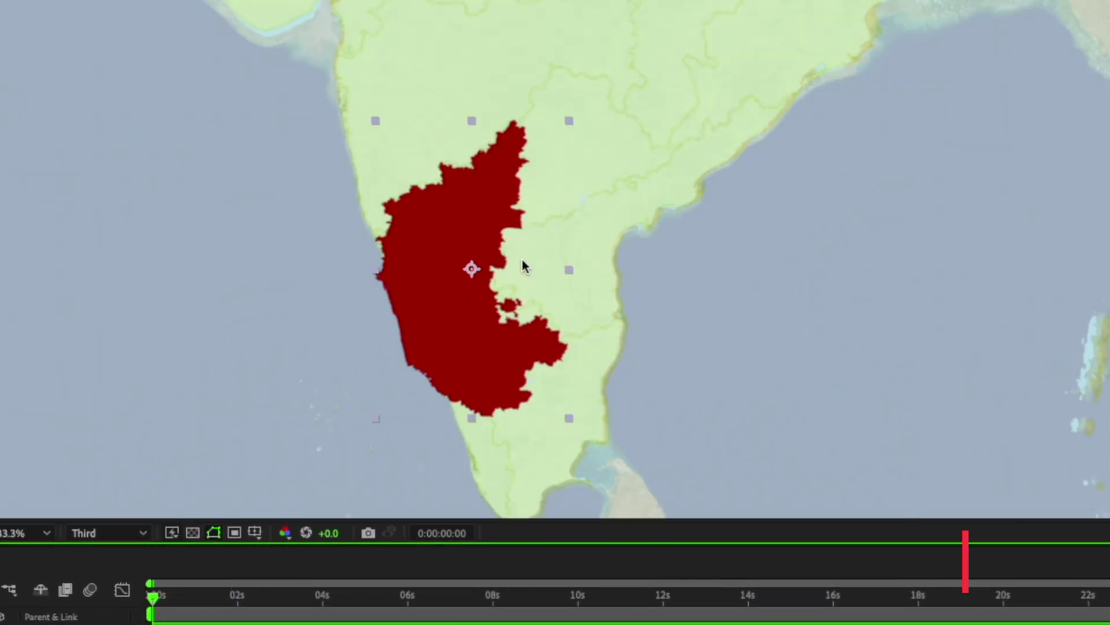
# Scale the Karnataka layer to 89% and move it to about 12246, 8229 to fit its state border
pyautogui.click(118, 555)
pyautogui.moveTo(132, 523); pyautogui.dragTo(112, 524)
pyautogui.moveTo(475, 274); pyautogui.dragTo(477, 251)
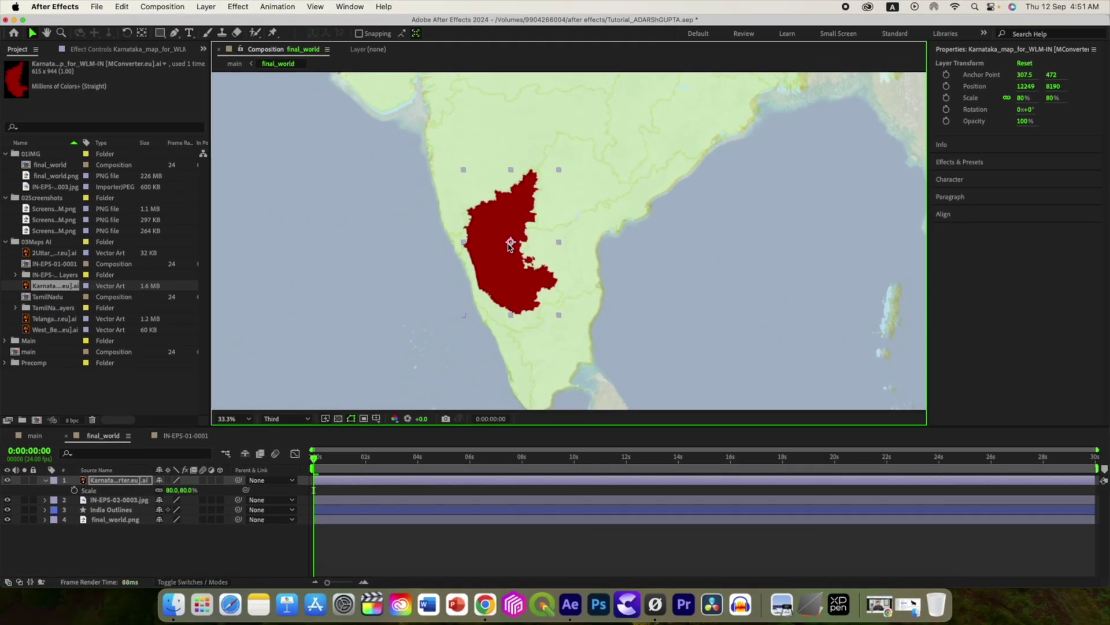
pyautogui.moveTo(171, 490); pyautogui.dragTo(177, 491)
pyautogui.moveTo(509, 241); pyautogui.dragTo(508, 247)
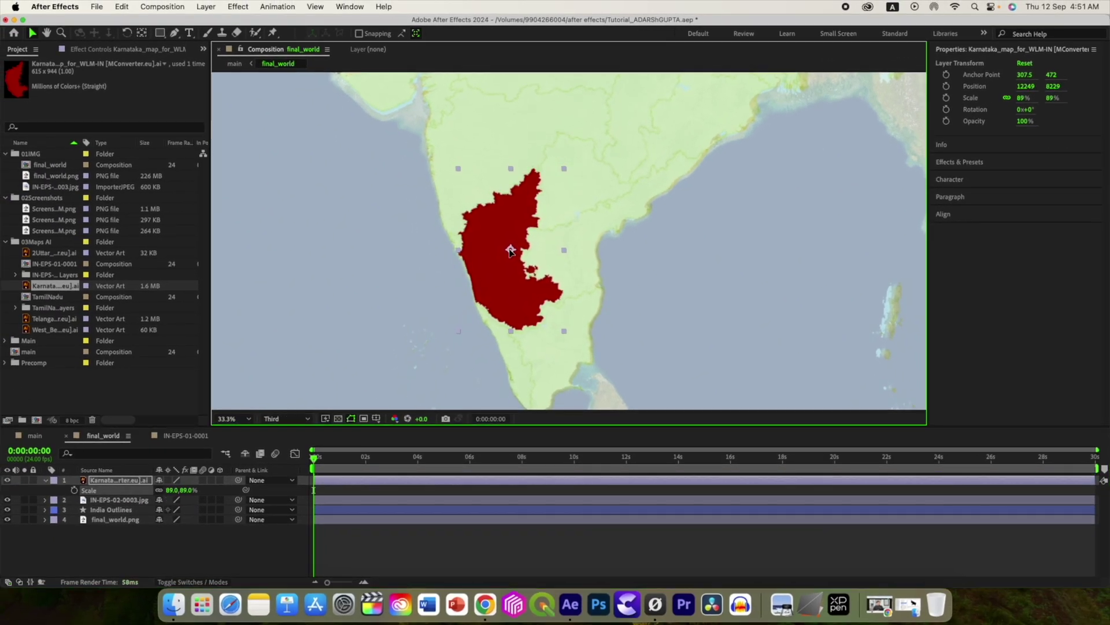
pyautogui.press('/')
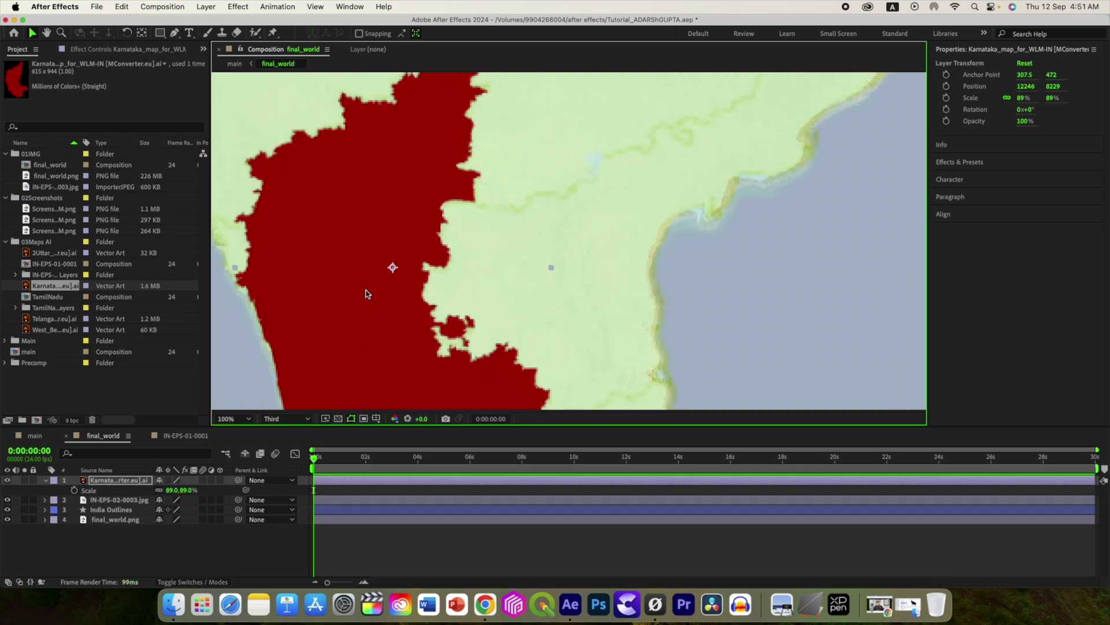
pyautogui.moveTo(387, 273); pyautogui.dragTo(391, 268)
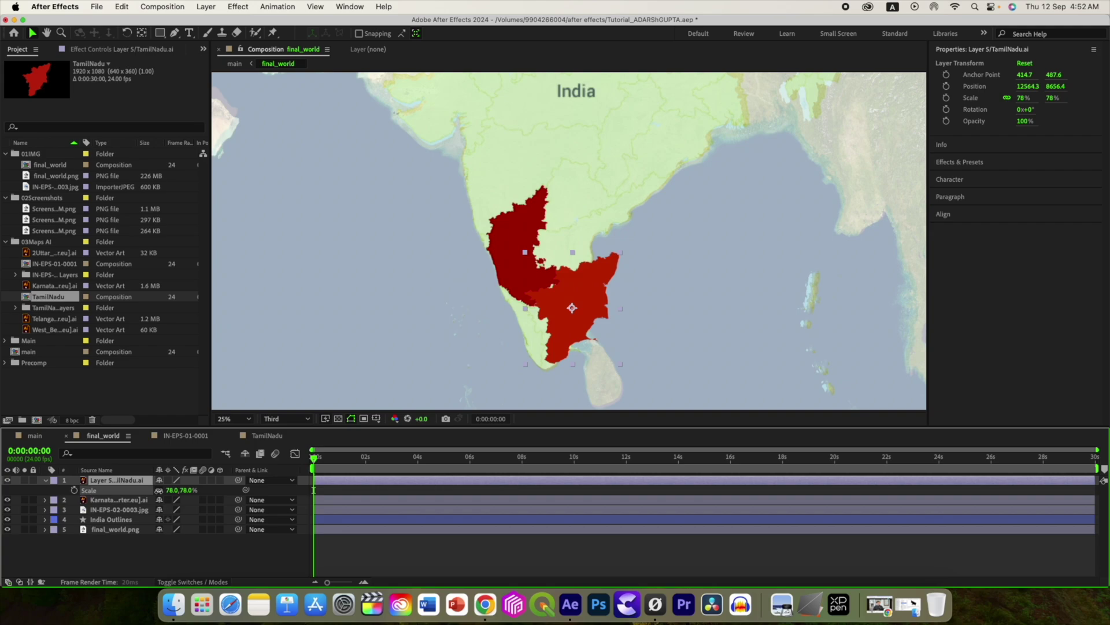
# Align the Tamil Nadu layer at about 12464, 8766 with the southern coastline and shift the Karnataka layer to 12221, 8264
pyautogui.scroll(1, 533, 304)
pyautogui.moveTo(532, 304); pyautogui.dragTo(548, 303)
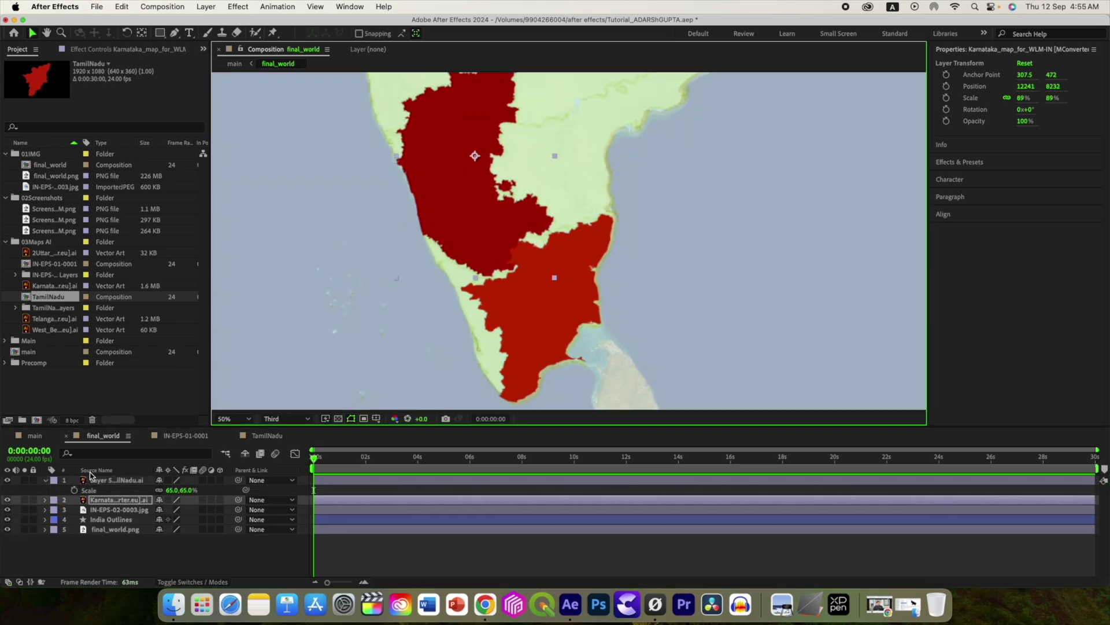
pyautogui.click(104, 480)
pyautogui.moveTo(552, 294); pyautogui.dragTo(547, 300)
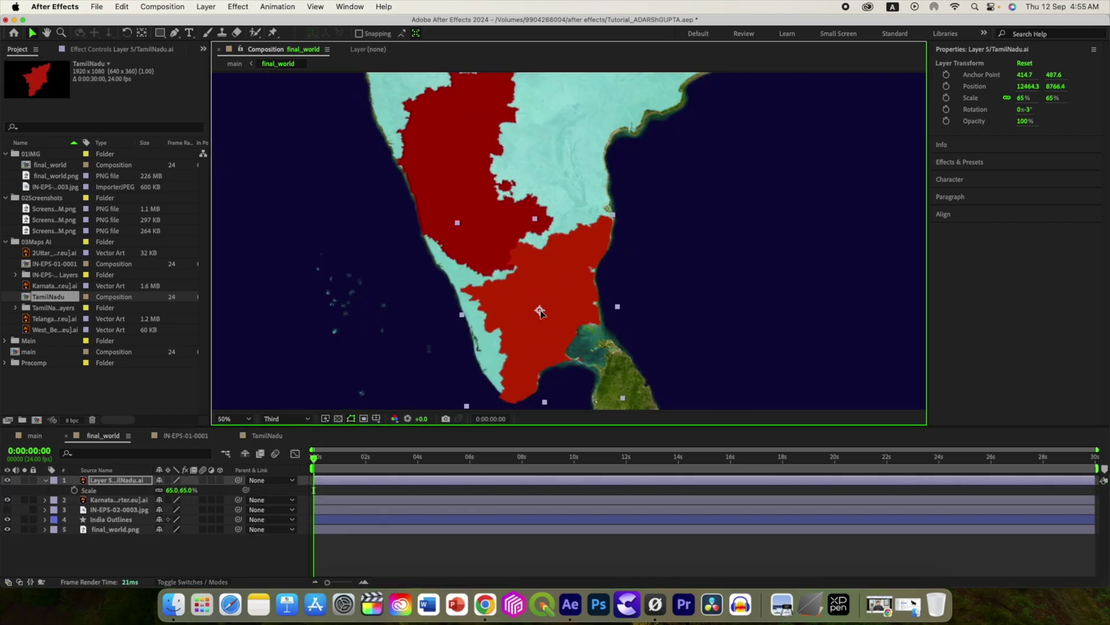
pyautogui.moveTo(542, 308); pyautogui.dragTo(539, 312)
pyautogui.moveTo(464, 178); pyautogui.dragTo(457, 188)
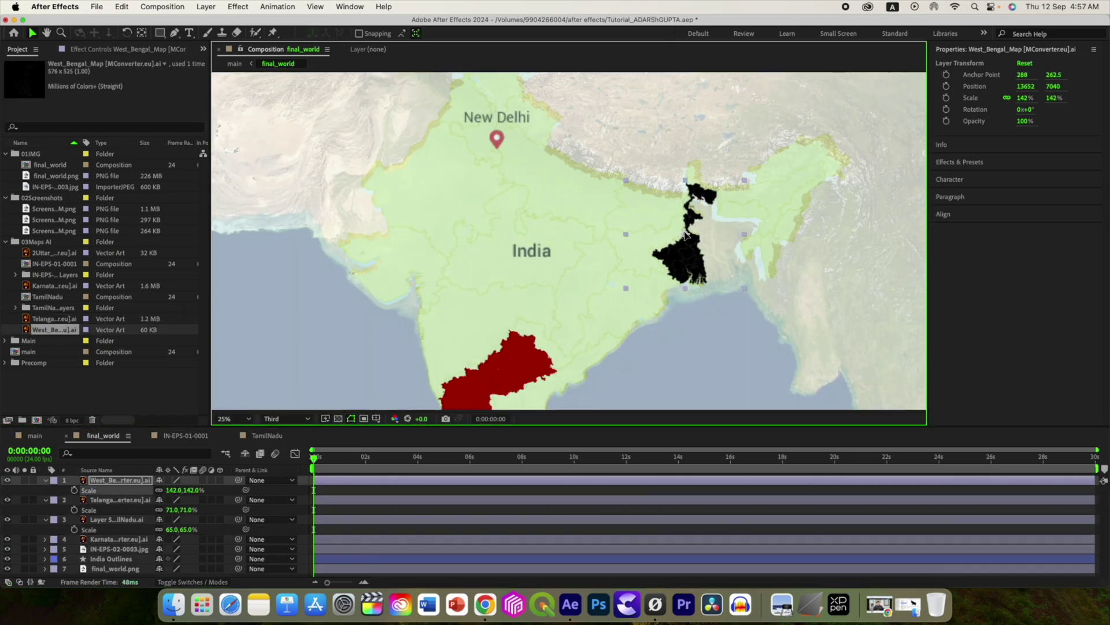
# Move the Uttar Pradesh map layer to 12800, 6654 so it fits its state border
pyautogui.scroll(2, 686, 234)
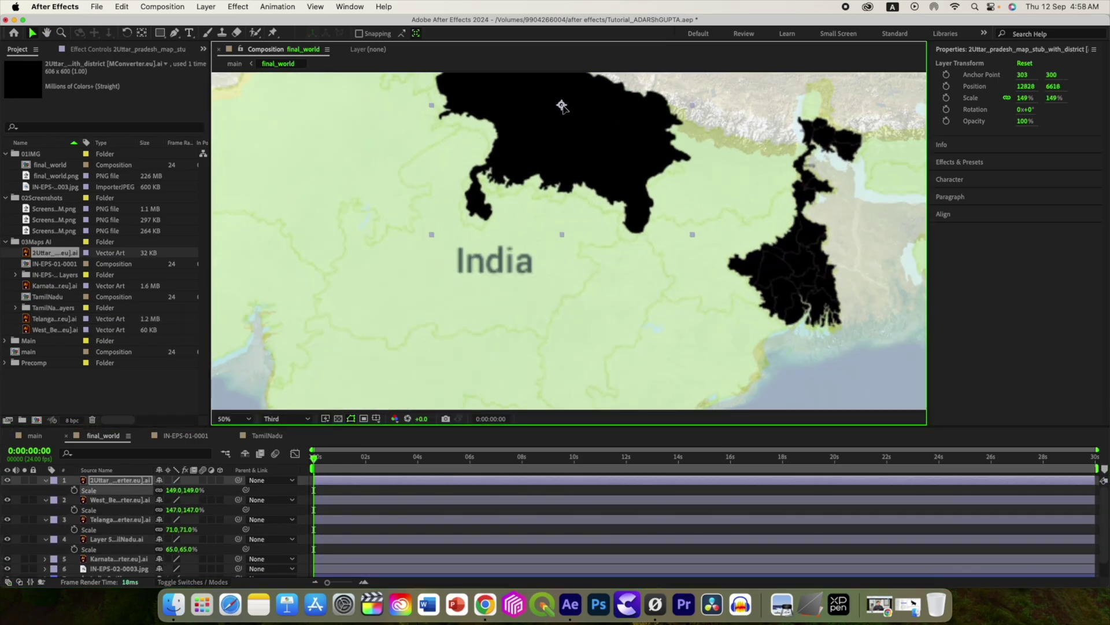
pyautogui.moveTo(561, 106); pyautogui.dragTo(554, 117)
pyautogui.press(',')
pyautogui.press(',')
pyautogui.press(',')
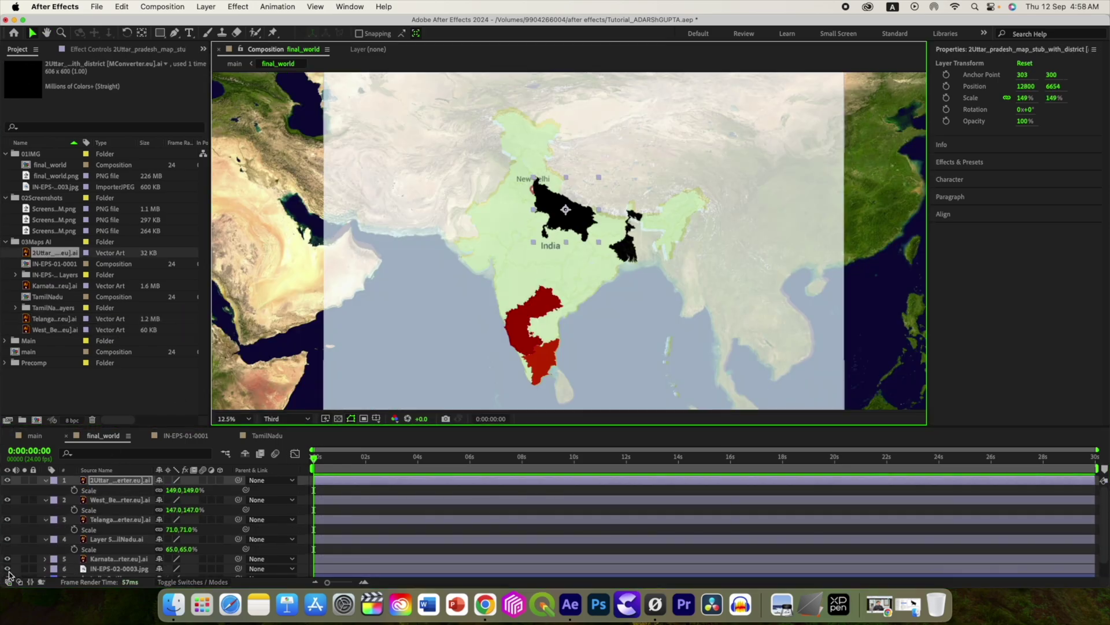
# Hide IN-EPS-02-0003.jpg and place the second screenshot from 02Screenshots, enlarged, west of India as a colour reference for the states
pyautogui.click(7, 569)
pyautogui.click(35, 220)
pyautogui.moveTo(36, 220); pyautogui.dragTo(396, 230)
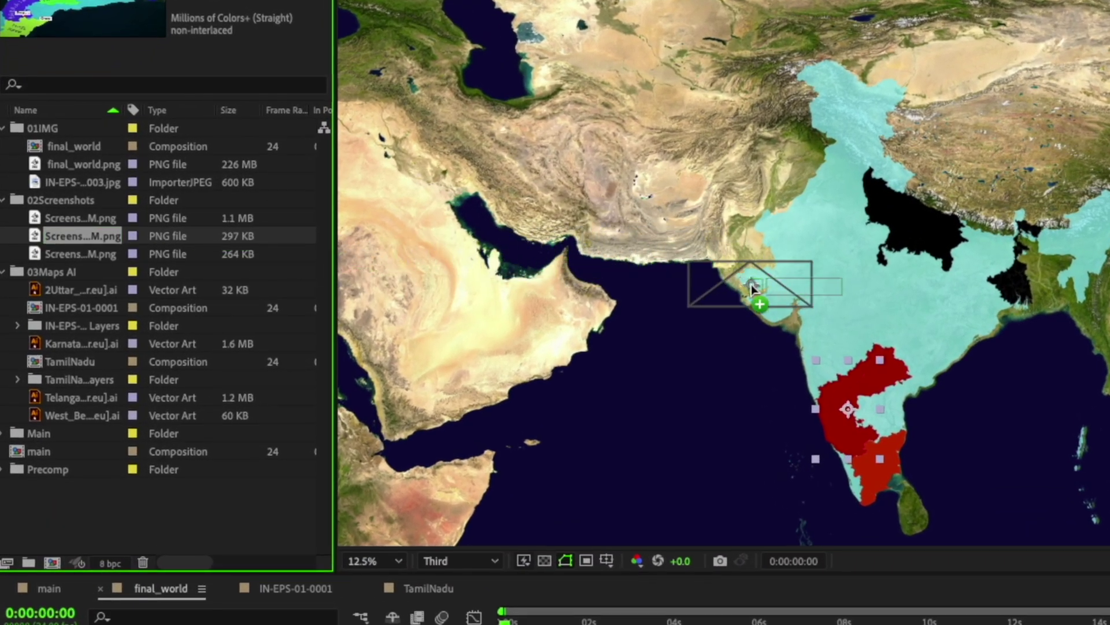
pyautogui.moveTo(760, 283); pyautogui.dragTo(758, 284)
pyautogui.moveTo(815, 264); pyautogui.dragTo(821, 254)
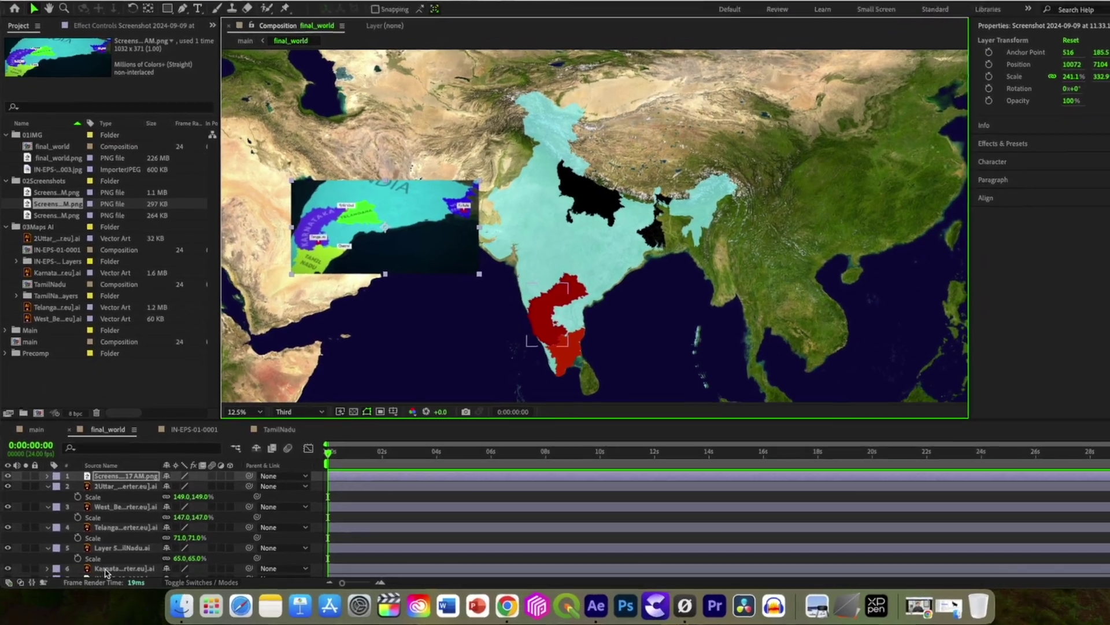
# Apply a Fill effect to the Karnataka layer and sample its purple from the reference screenshot
pyautogui.click(102, 581)
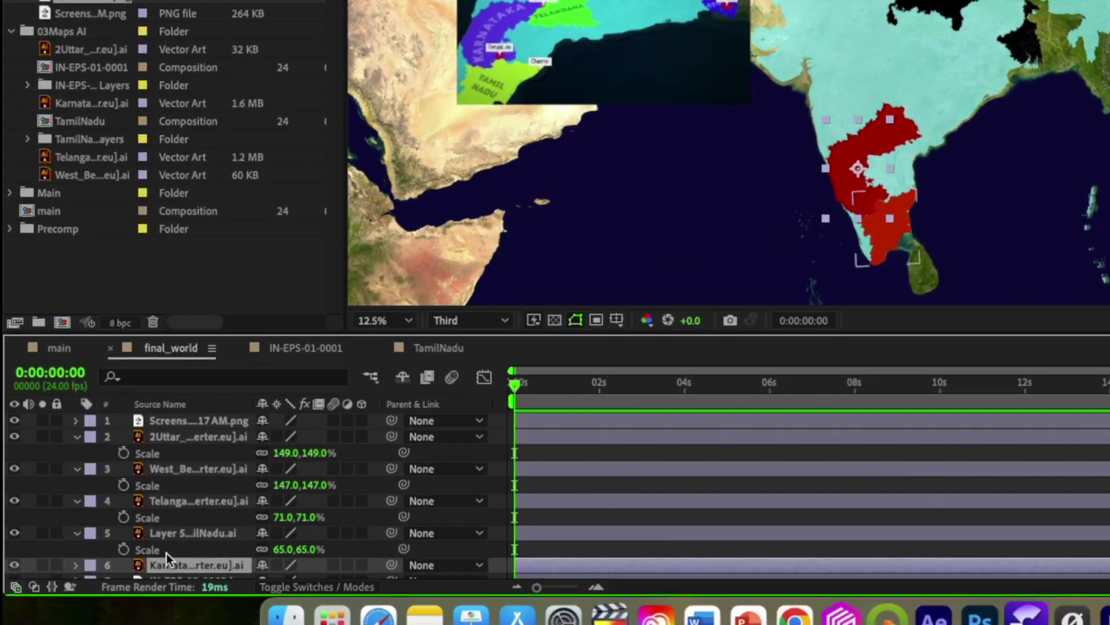
pyautogui.hotkey('ctrl', 'space')
pyautogui.write('fill')
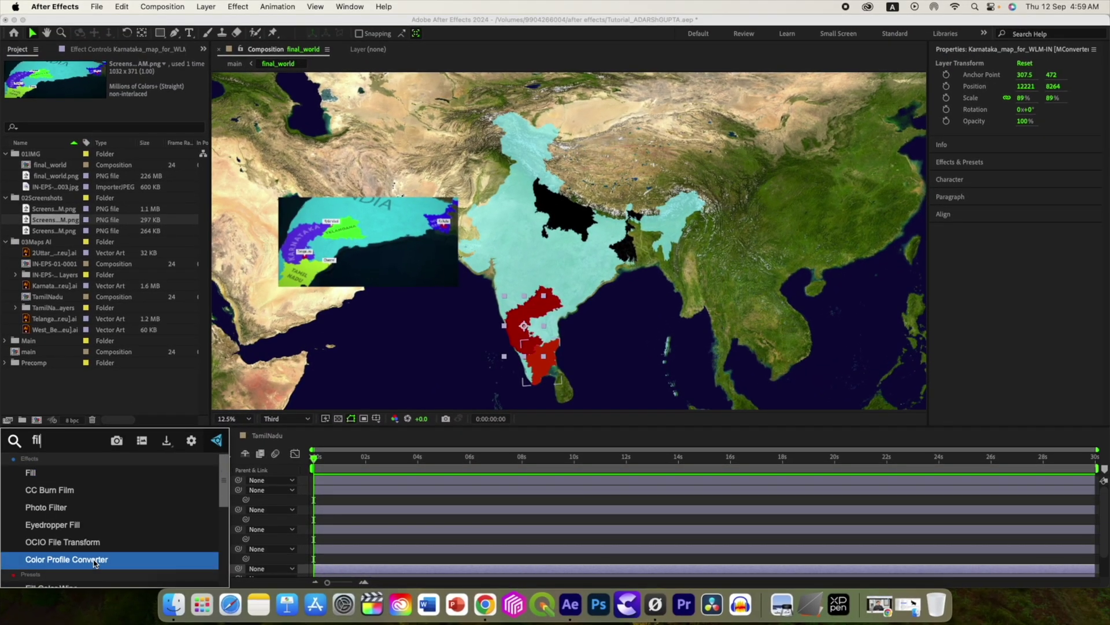
pyautogui.press('Return')
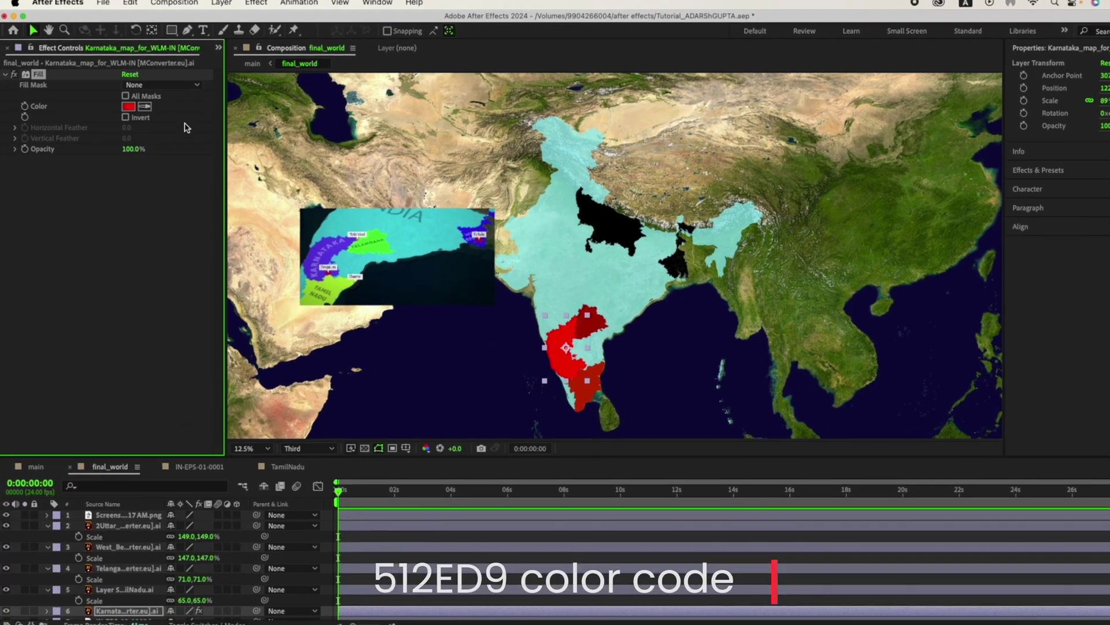
pyautogui.click(134, 103)
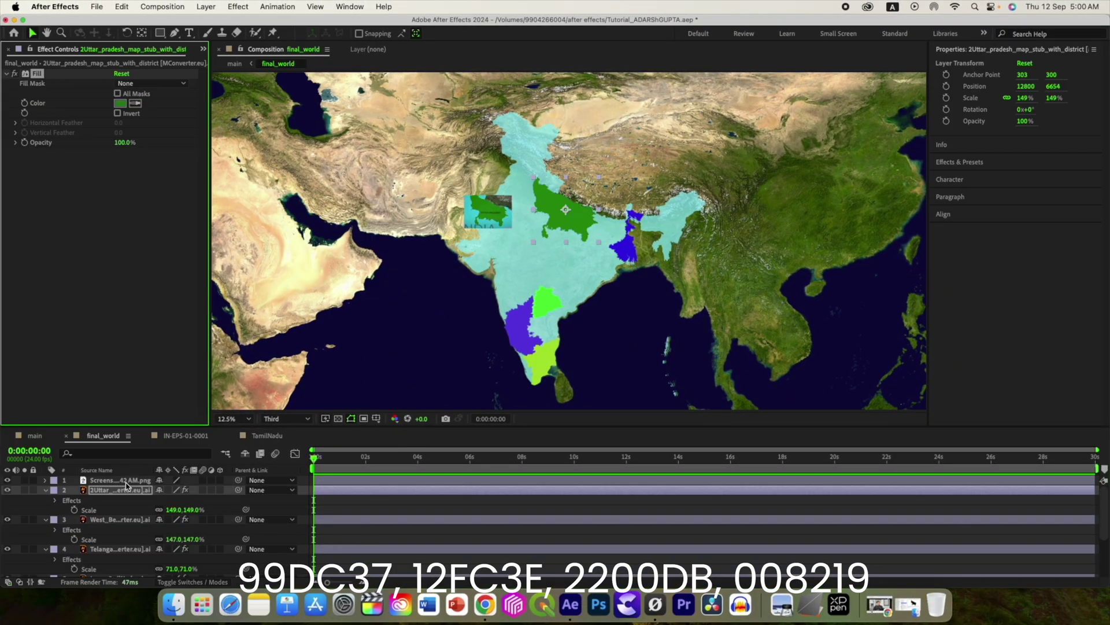
# Delete the Uttar Pradesh reference screenshot layer and collapse the properties of the remaining layers
pyautogui.click(124, 482)
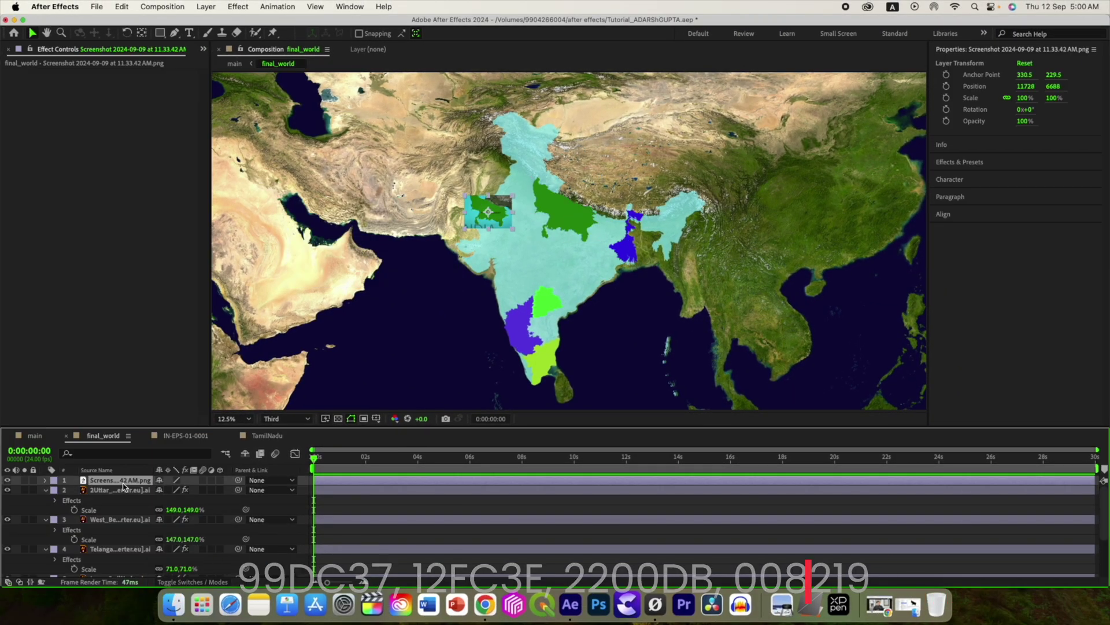
pyautogui.press('Delete')
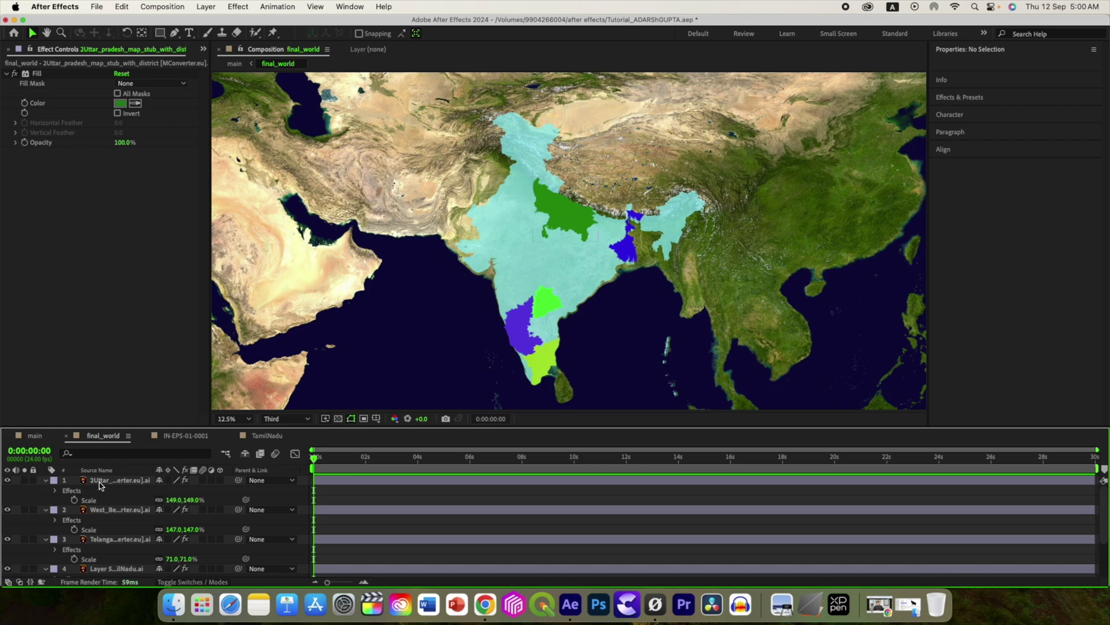
pyautogui.press('u')
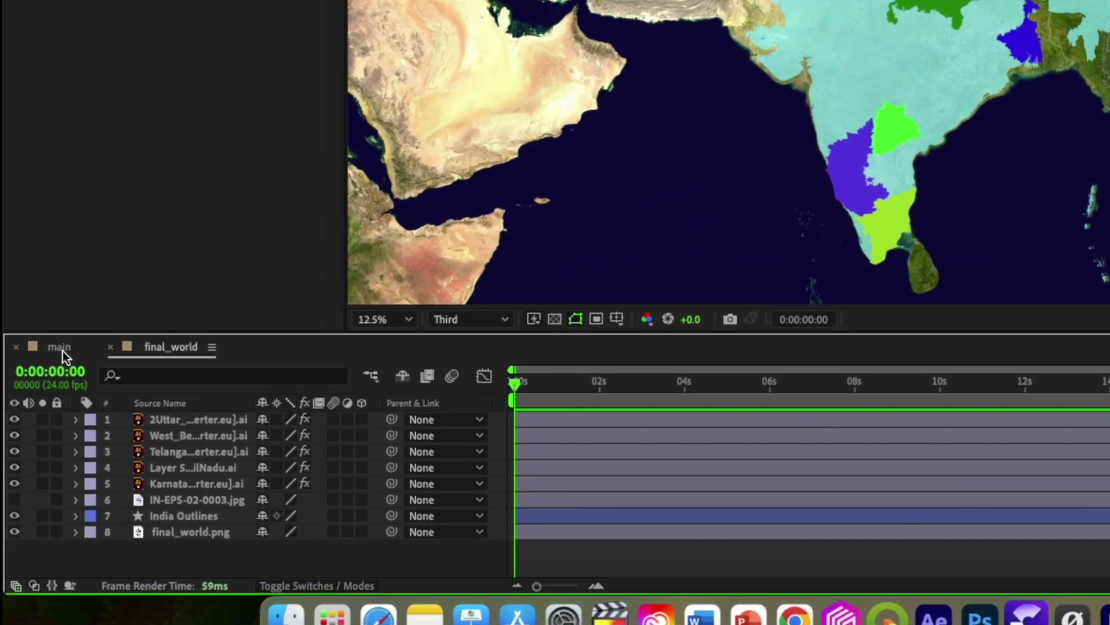
# Switch to the main composition and add a two-node camera named Camera 1 with the 35mm preset
pyautogui.click(60, 347)
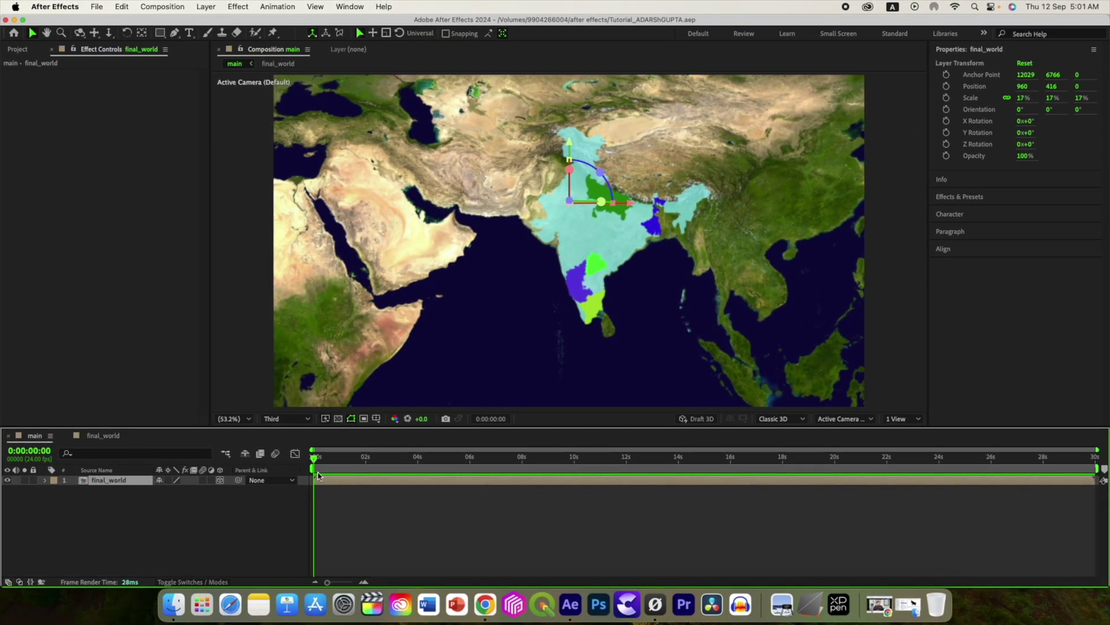
pyautogui.rightClick(183, 513)
pyautogui.moveTo(200, 436)
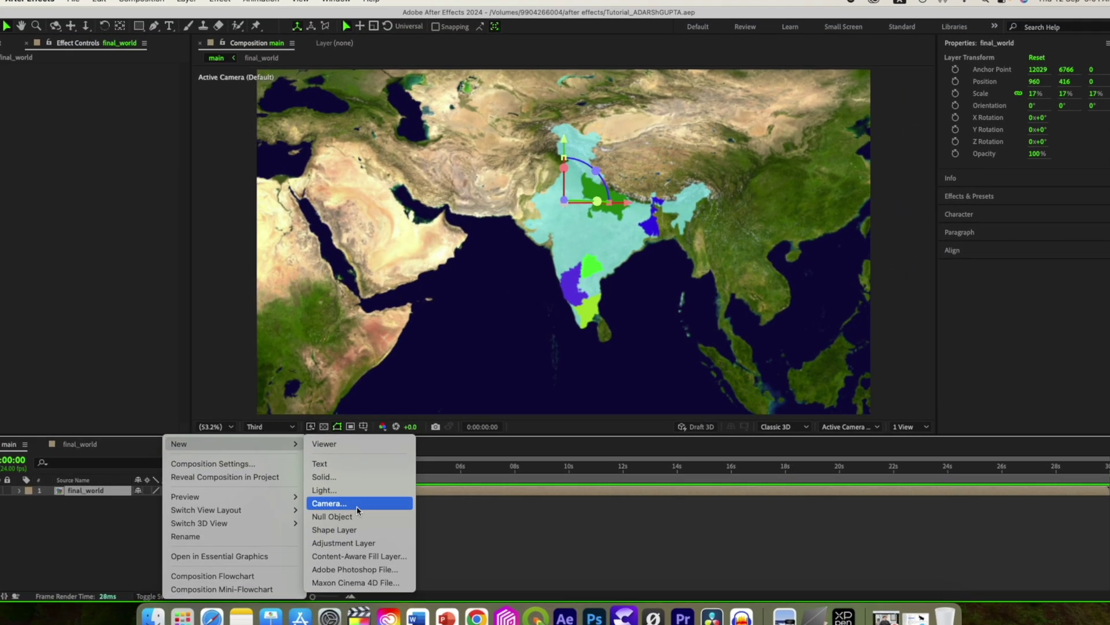
pyautogui.click(347, 493)
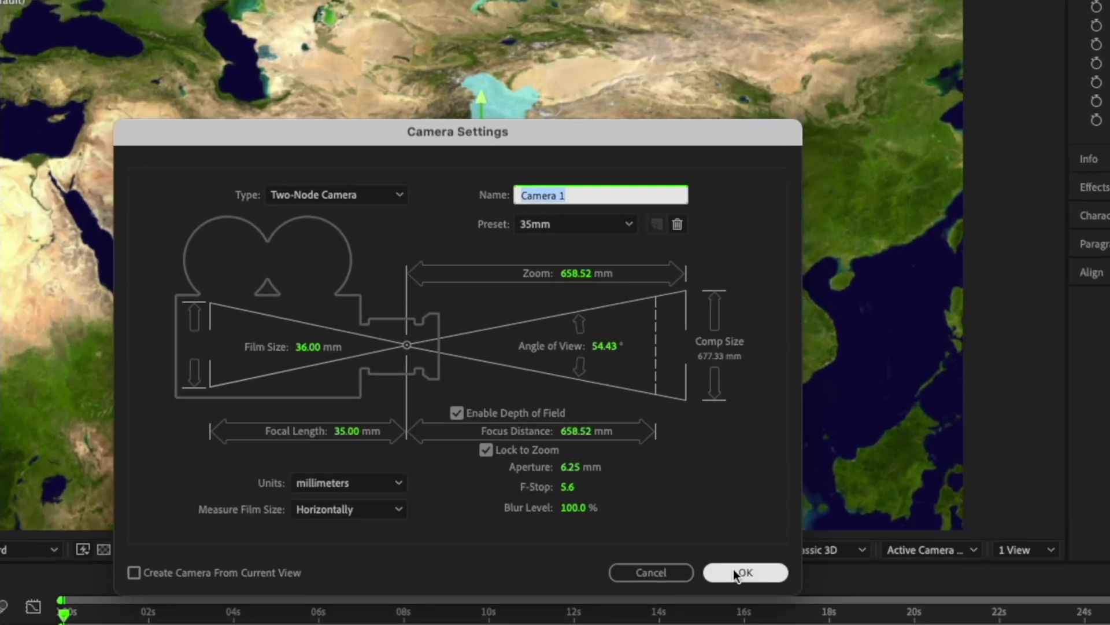
pyautogui.click(737, 571)
# Show the composition in two views and pull Camera 1 back along its Z axis to bring more of the map into frame
pyautogui.click(1044, 554)
pyautogui.click(1035, 587)
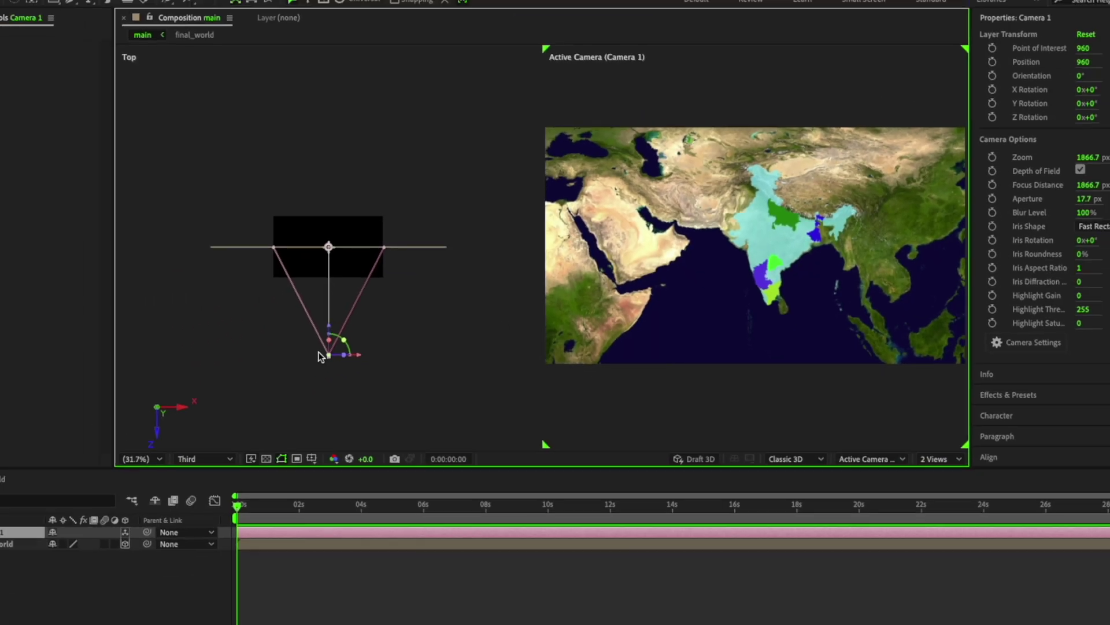
pyautogui.moveTo(328, 324); pyautogui.dragTo(326, 352)
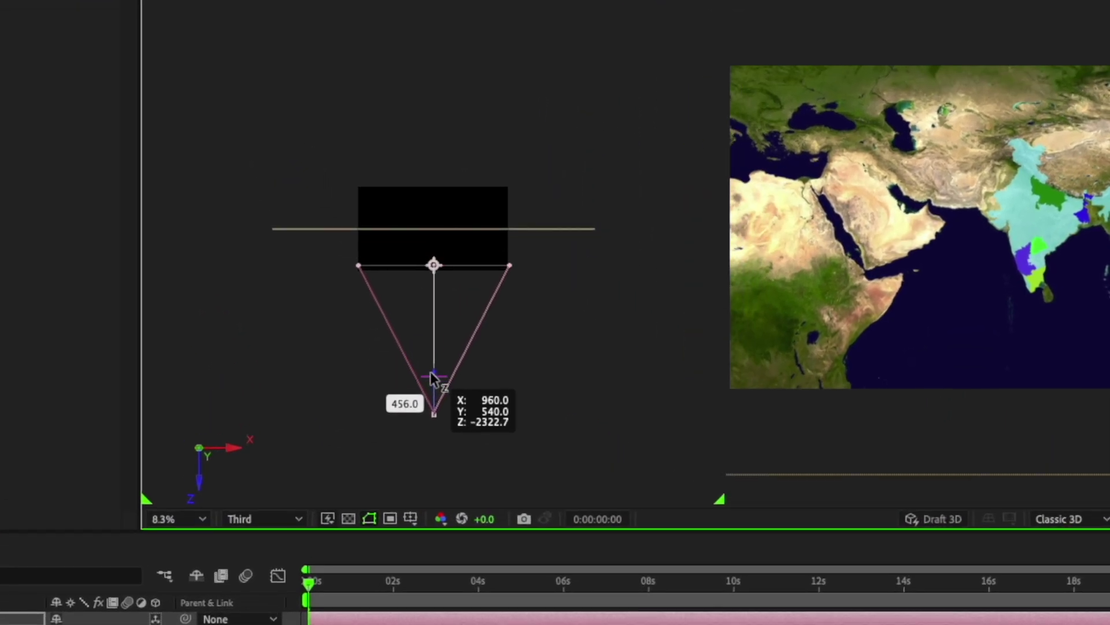
pyautogui.moveTo(431, 373); pyautogui.dragTo(426, 394)
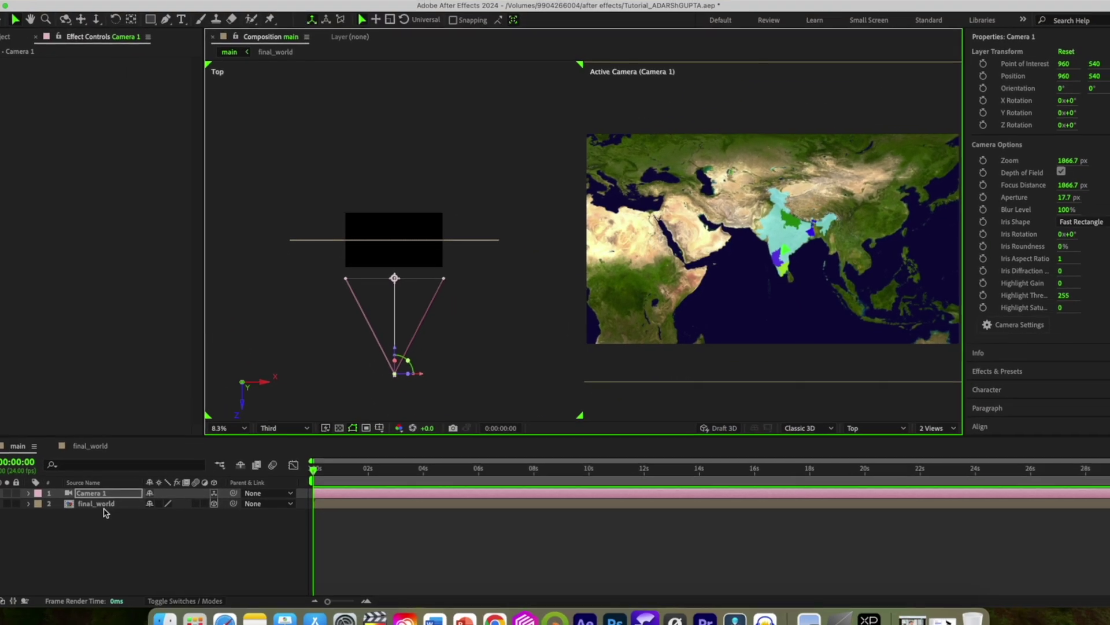
# Set the final_world layer's Scale to 24% and its Position to 943, 345, 0
pyautogui.click(44, 575)
pyautogui.press('s')
pyautogui.moveTo(263, 524); pyautogui.dragTo(271, 524)
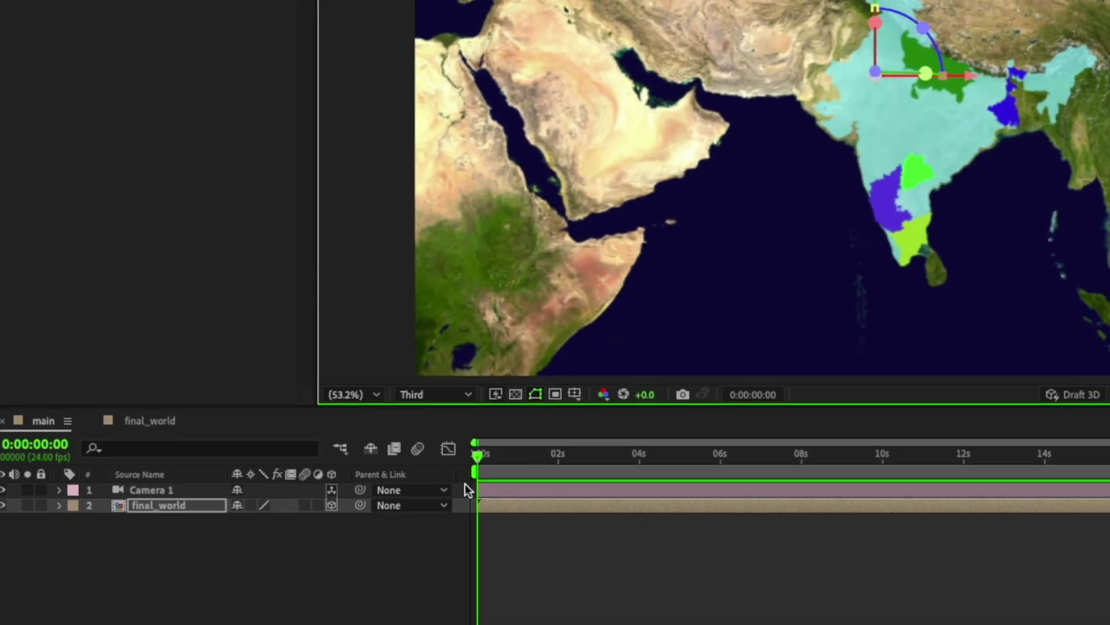
pyautogui.press('p')
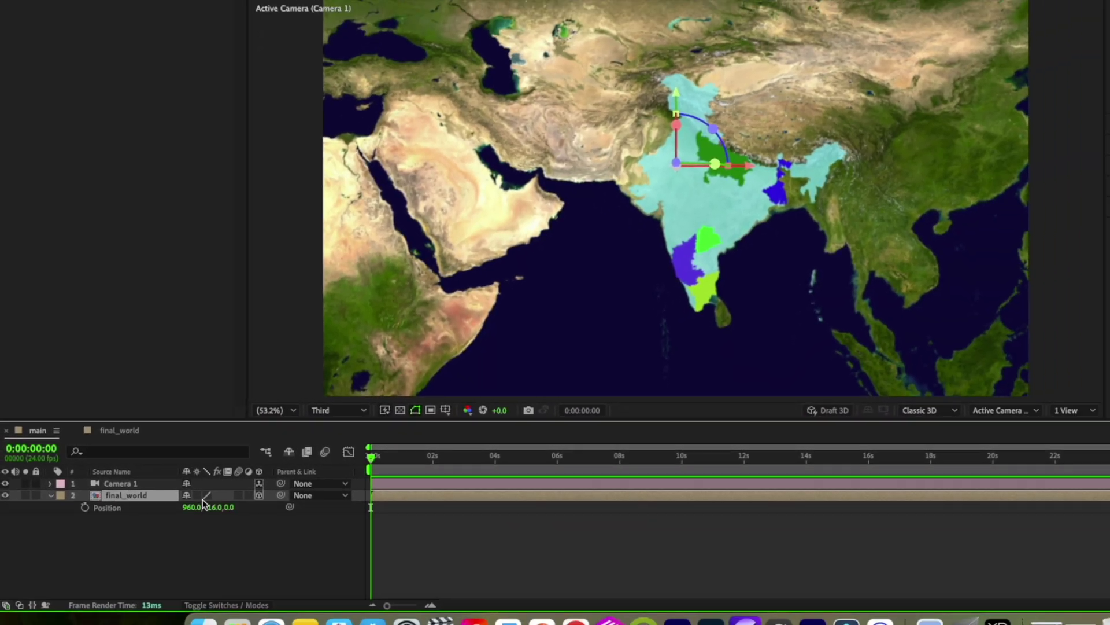
pyautogui.moveTo(259, 523); pyautogui.dragTo(239, 523)
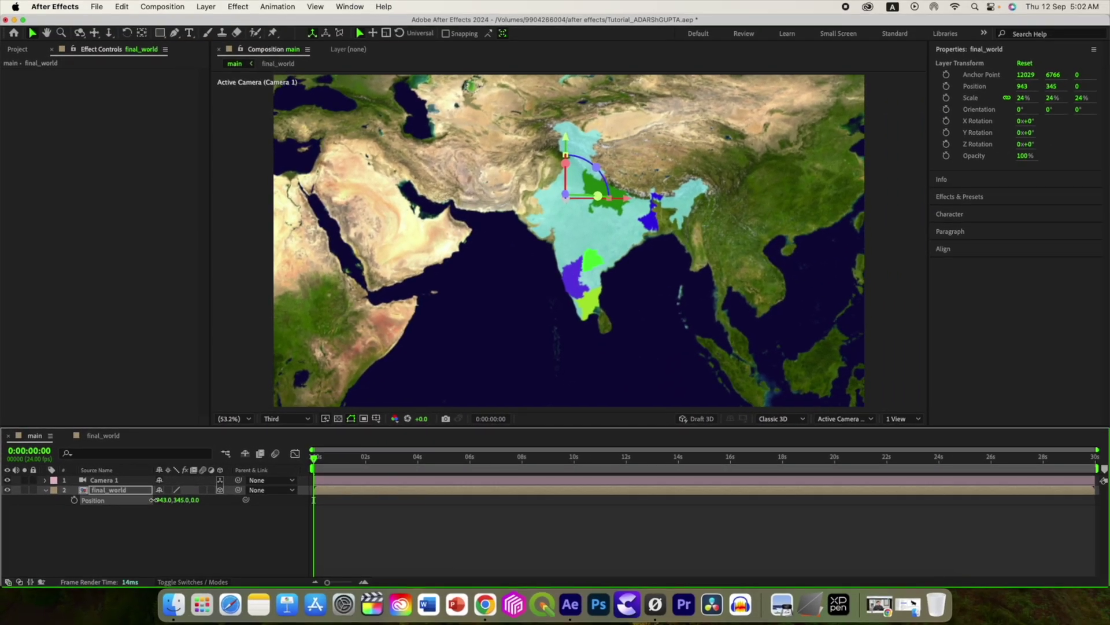
# Add a null object to the main composition and parent Camera 1 to it
pyautogui.rightClick(193, 522)
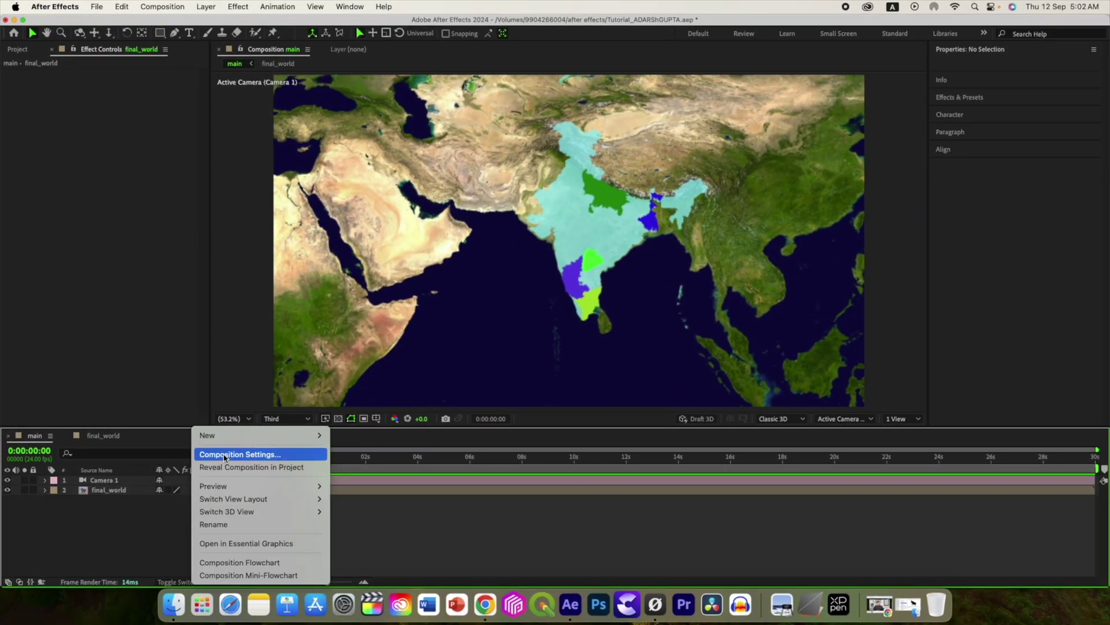
pyautogui.moveTo(276, 439)
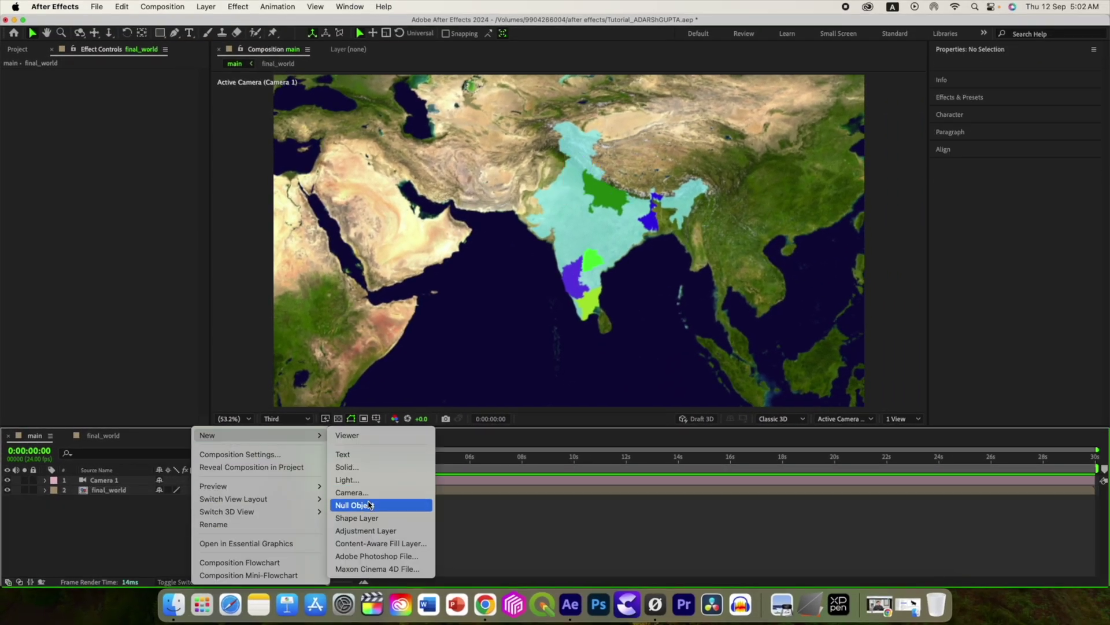
pyautogui.click(370, 506)
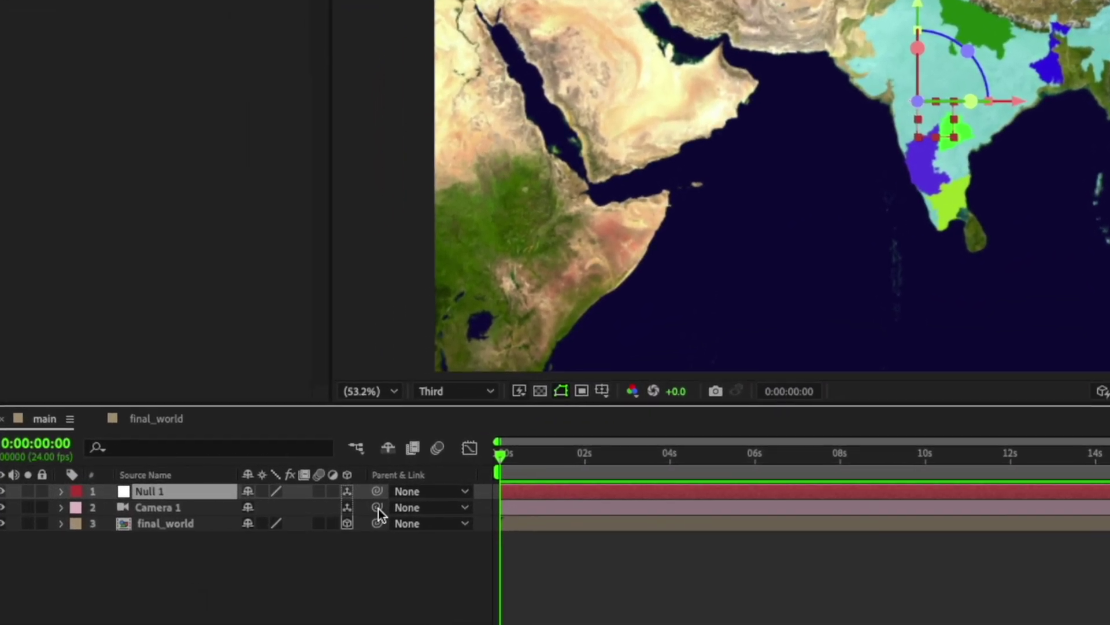
pyautogui.moveTo(377, 507); pyautogui.dragTo(174, 491)
# Keyframe the null's Position at 960, 563, 0 and its Orientation and X, Y and Z Rotation at 0° at 0 s
pyautogui.press('p')
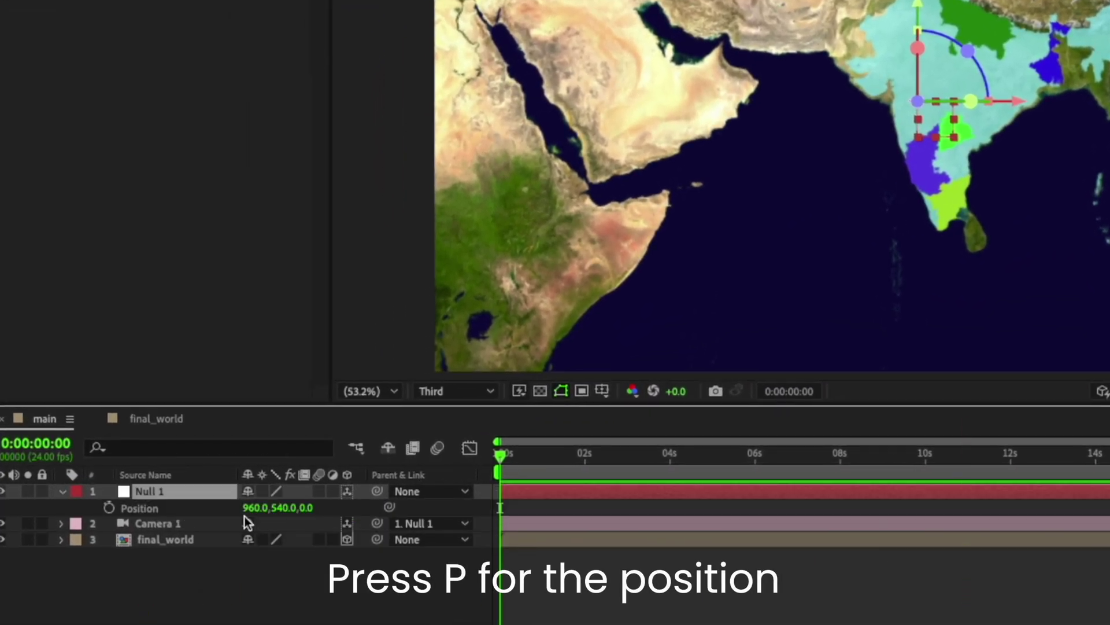
pyautogui.hotkey('shift', 'r')
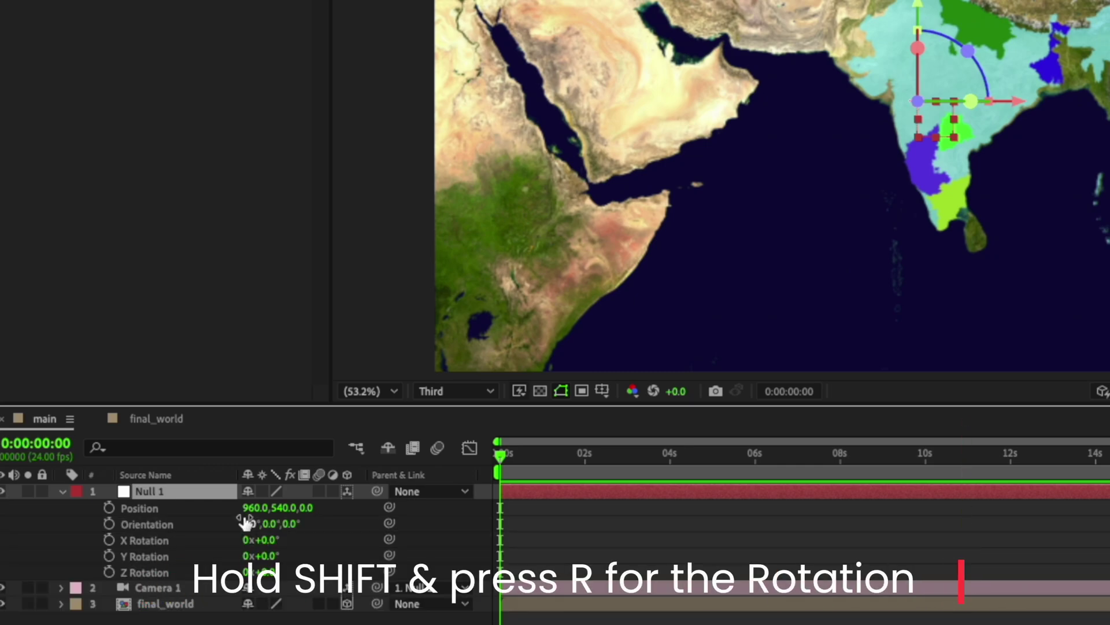
pyautogui.moveTo(111, 509); pyautogui.dragTo(111, 568)
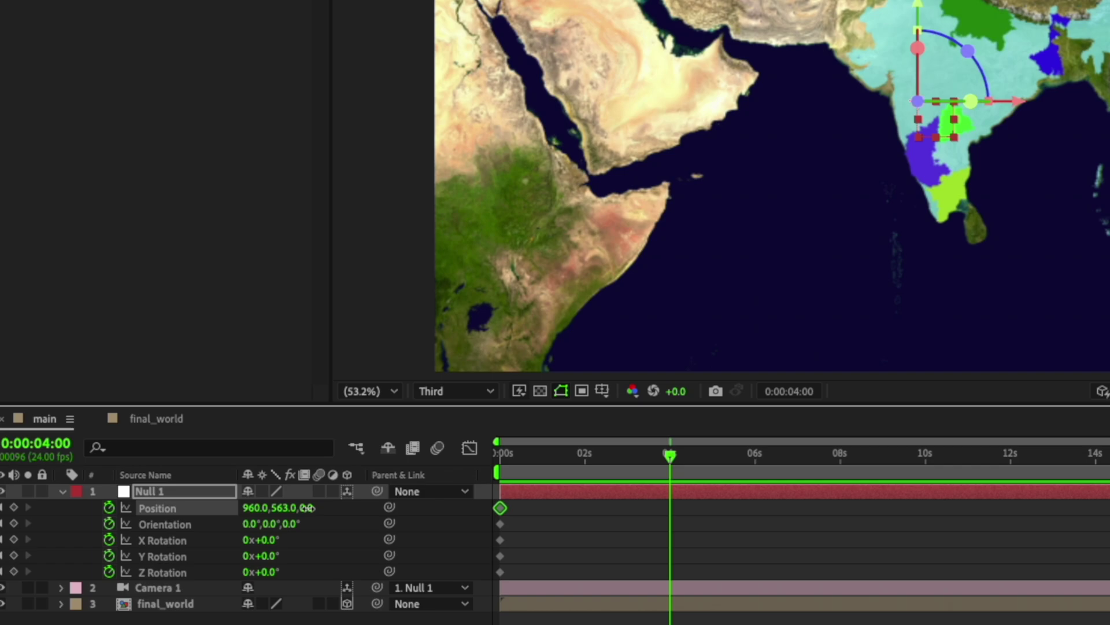
# At 4 s, set the null's Position to 960, -349, 1033 and its Orientation to 42°, 0°, 353°
pyautogui.moveTo(195, 490); pyautogui.dragTo(256, 491)
pyautogui.moveTo(404, 510); pyautogui.dragTo(683, 510)
pyautogui.moveTo(314, 508); pyautogui.dragTo(608, 513)
pyautogui.moveTo(248, 525); pyautogui.dragTo(176, 510)
pyautogui.moveTo(284, 510); pyautogui.dragTo(132, 495)
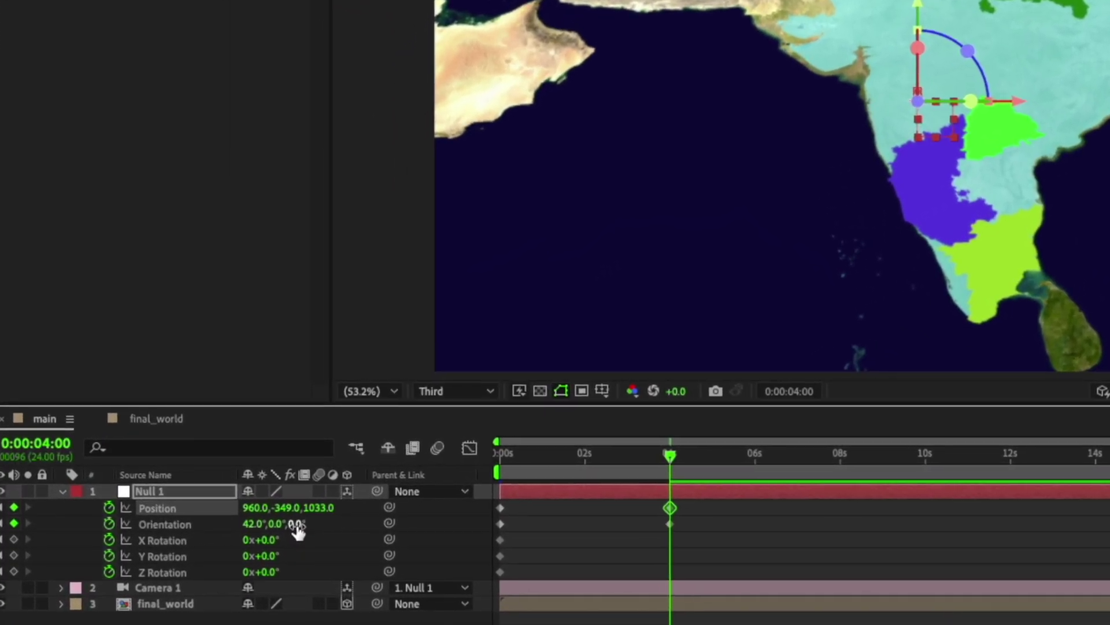
pyautogui.moveTo(296, 524); pyautogui.dragTo(294, 528)
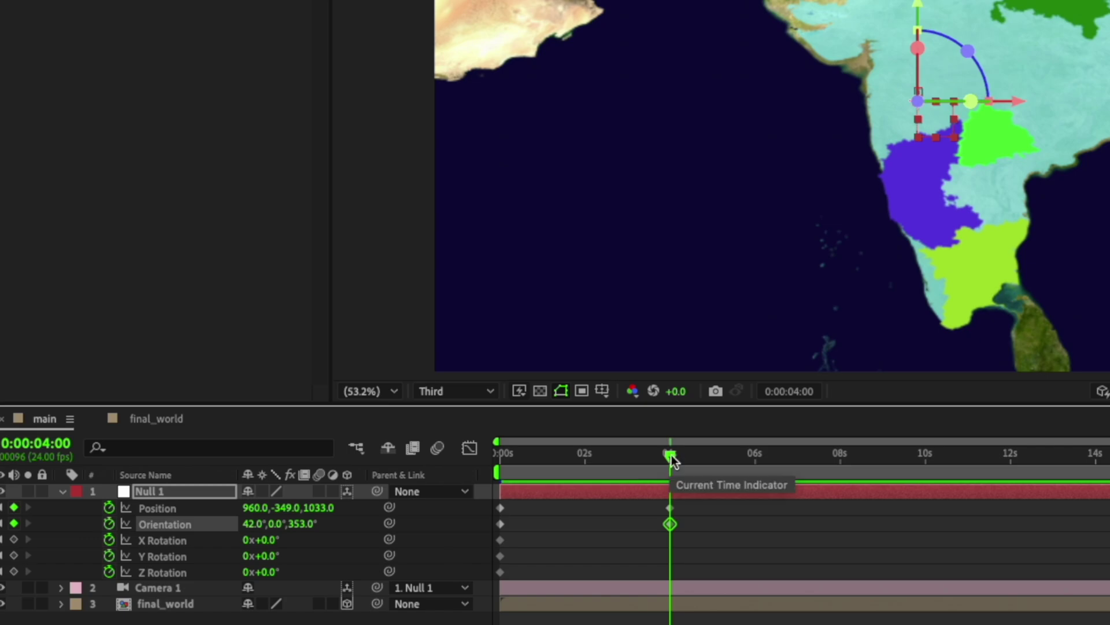
# At 8 s, set the null's Position to 800, -546, 1445 and its Orientation to 42°, 350°, 344°
pyautogui.moveTo(670, 457); pyautogui.dragTo(843, 471)
pyautogui.moveTo(176, 500); pyautogui.dragTo(169, 501)
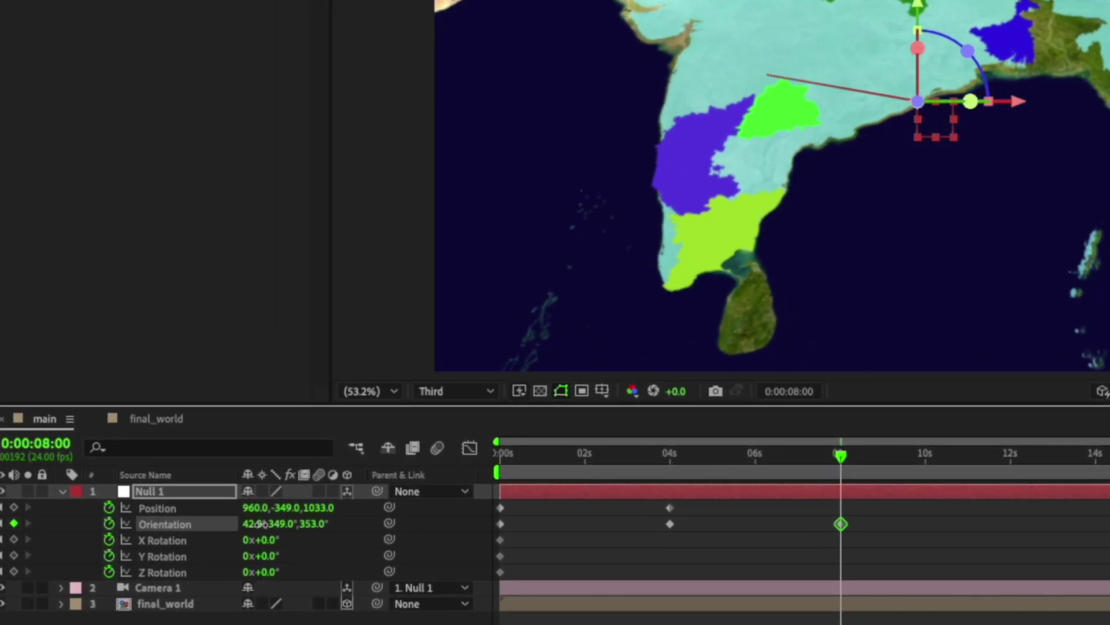
pyautogui.moveTo(262, 524); pyautogui.dragTo(457, 510)
pyautogui.moveTo(288, 510); pyautogui.dragTo(144, 515)
pyautogui.moveTo(311, 527); pyautogui.dragTo(382, 510)
pyautogui.moveTo(289, 510); pyautogui.dragTo(234, 510)
pyautogui.moveTo(244, 508); pyautogui.dragTo(135, 508)
pyautogui.moveTo(309, 509); pyautogui.dragTo(414, 508)
pyautogui.moveTo(253, 509); pyautogui.dragTo(223, 491)
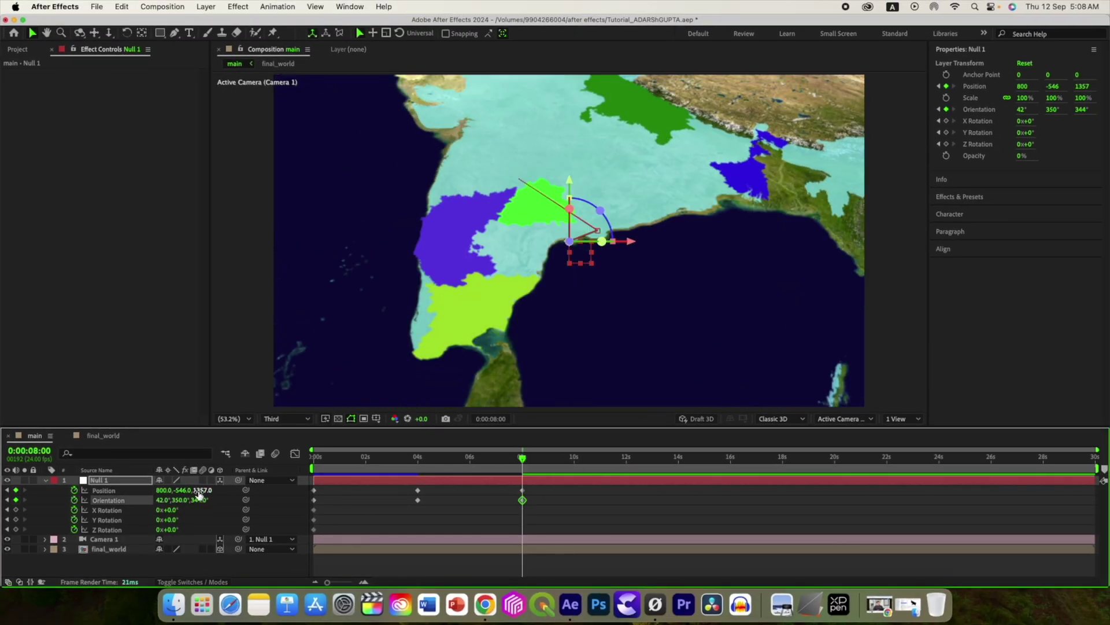
# At 12 s, set the null's Position to 800, -660, 1488 and its Orientation to 42°, 350°, 341°
pyautogui.click(526, 458)
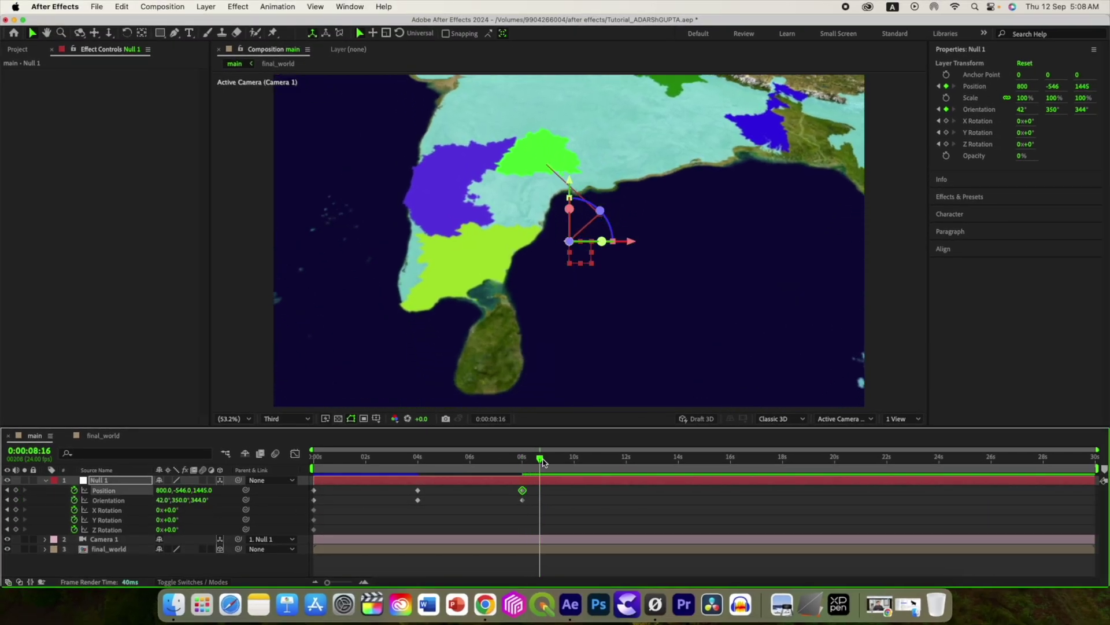
pyautogui.moveTo(596, 466); pyautogui.dragTo(626, 460)
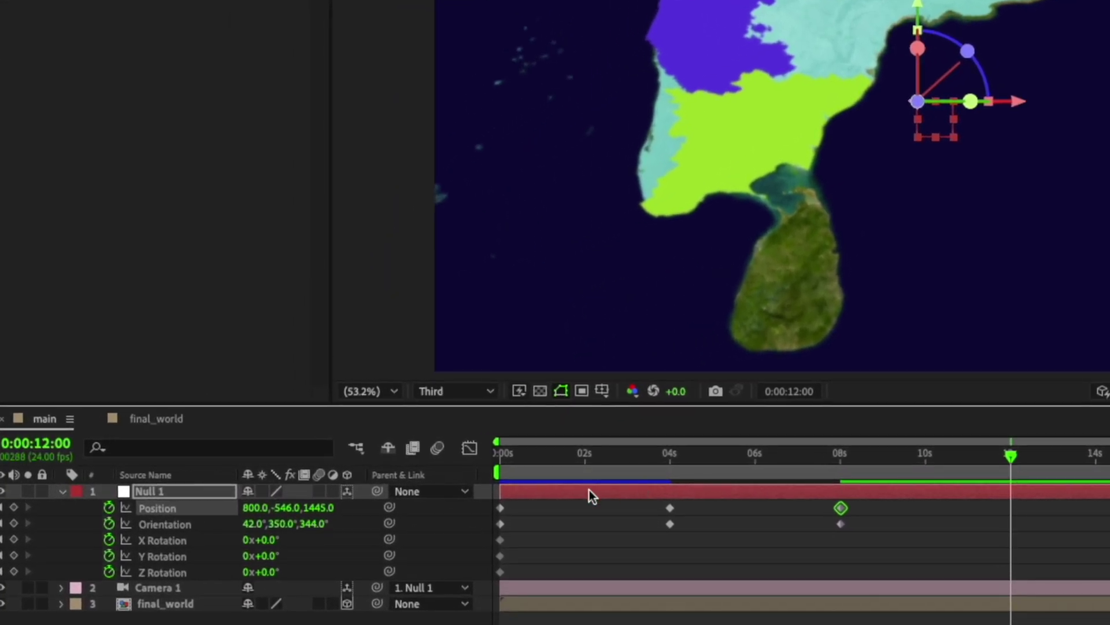
pyautogui.moveTo(288, 507); pyautogui.dragTo(229, 516)
pyautogui.moveTo(314, 508); pyautogui.dragTo(339, 508)
# Copy the null's 0 s keyframes to 14:01 and set the Position there to 960, 477, 891
pyautogui.moveTo(1012, 463); pyautogui.dragTo(1039, 466)
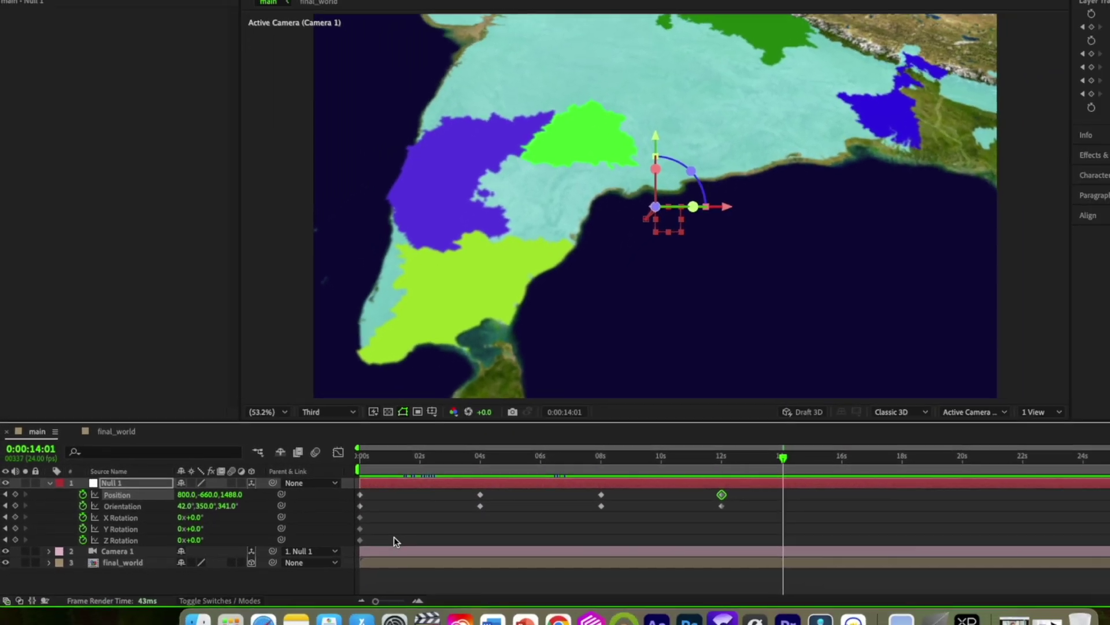
pyautogui.moveTo(523, 575); pyautogui.dragTo(486, 501)
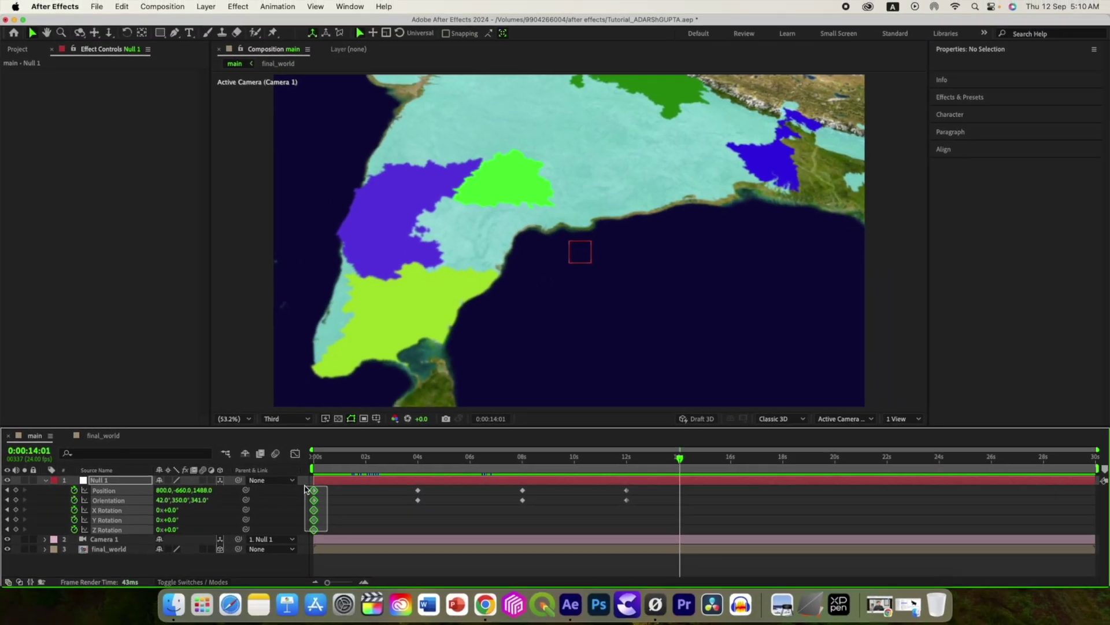
pyautogui.moveTo(304, 489); pyautogui.dragTo(303, 489)
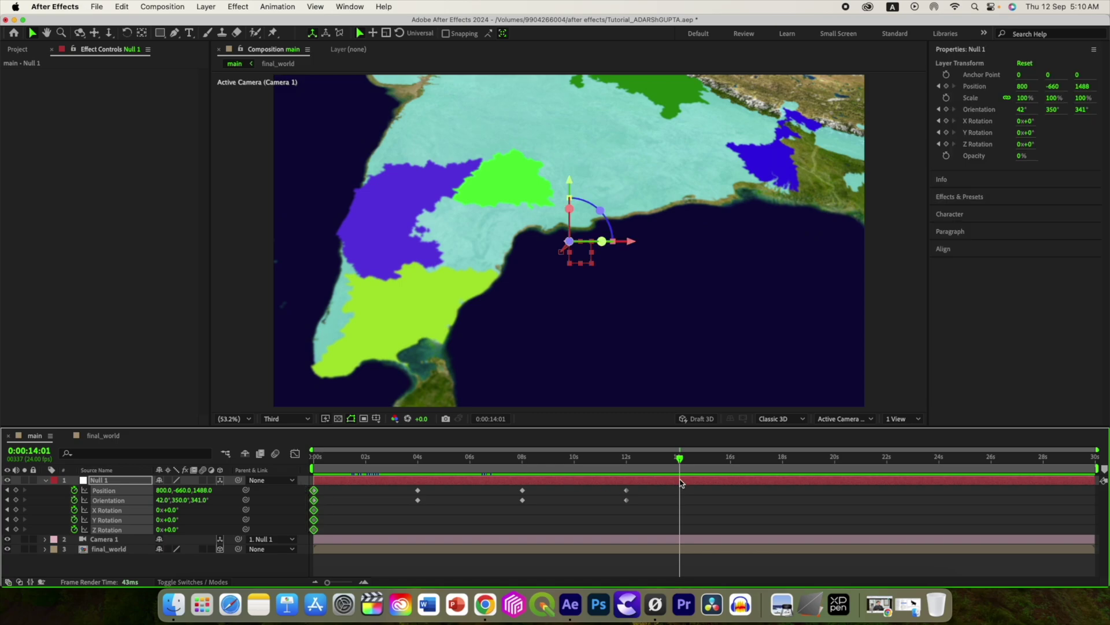
pyautogui.press('super+v')
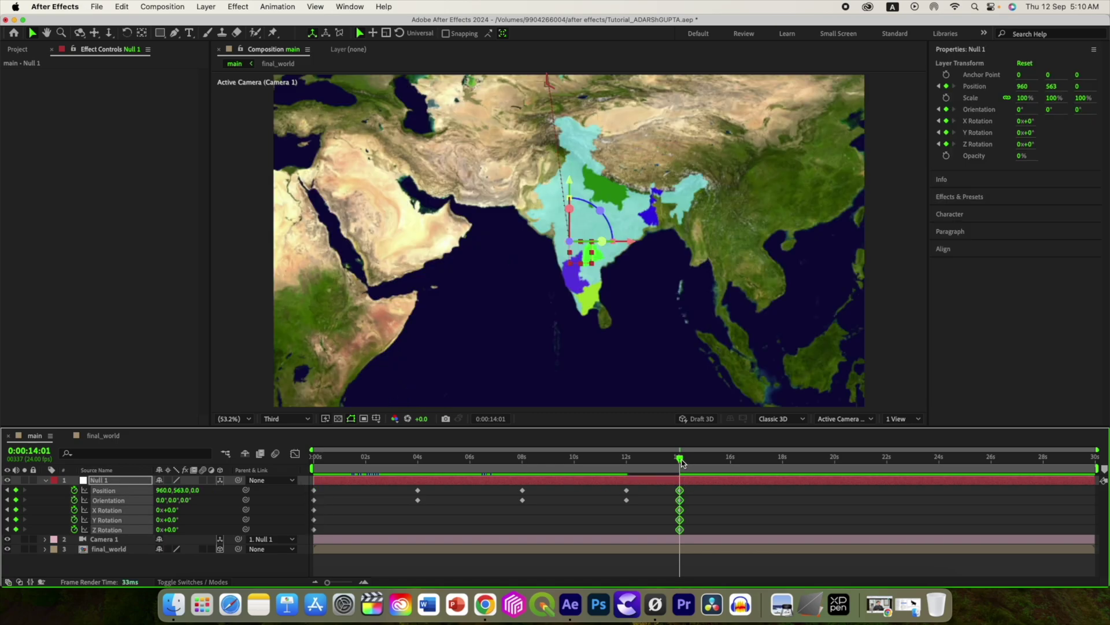
pyautogui.moveTo(194, 490); pyautogui.dragTo(600, 499)
pyautogui.moveTo(178, 490); pyautogui.dragTo(248, 498)
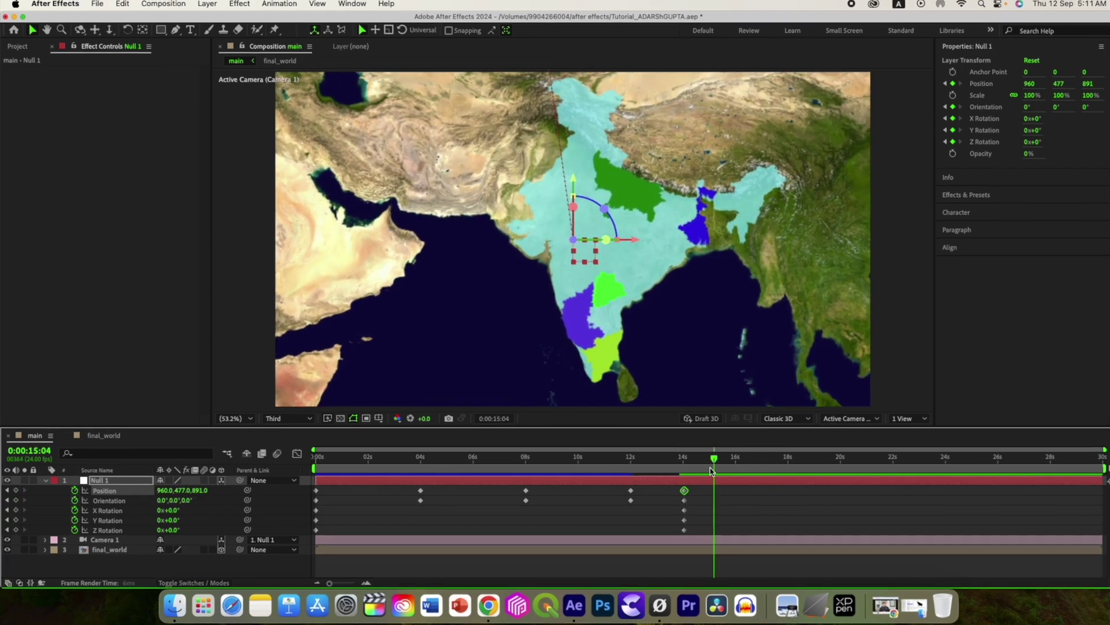
# At 18 s, keyframe the null's Orientation and rotations and set its Position to 1084, 335, 2091, centring Uttar Pradesh
pyautogui.moveTo(711, 469); pyautogui.dragTo(792, 469)
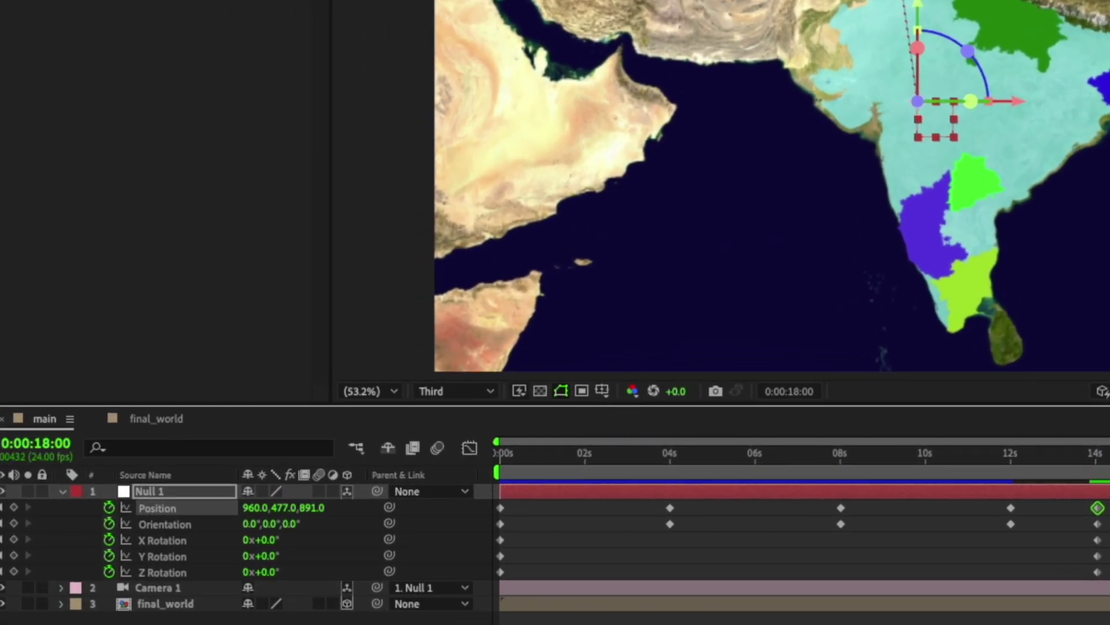
pyautogui.moveTo(307, 515); pyautogui.dragTo(538, 515)
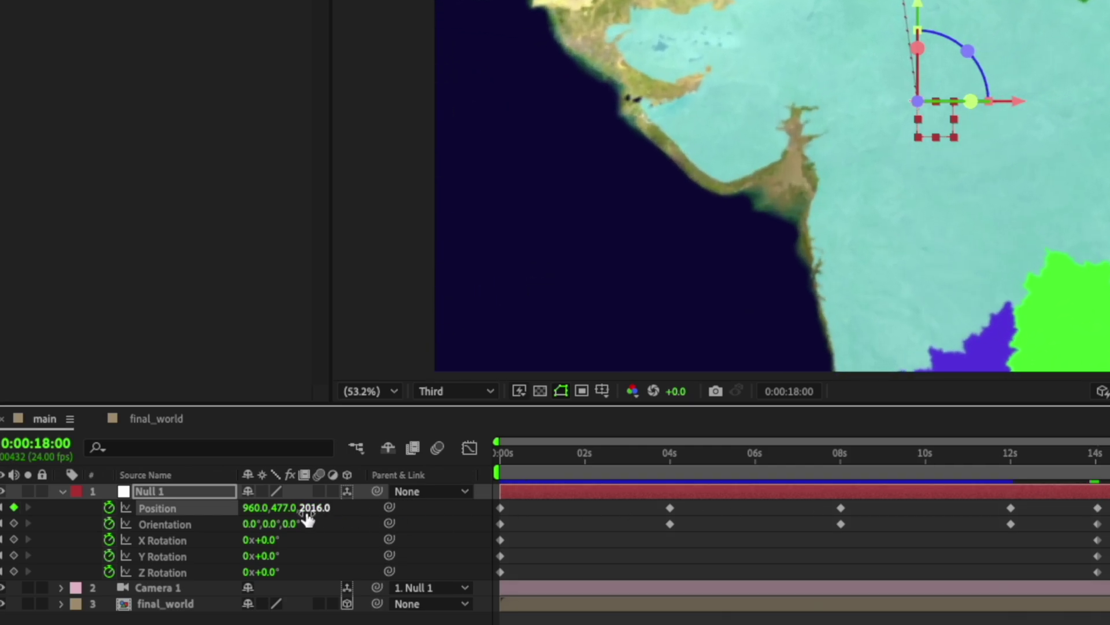
pyautogui.moveTo(14, 524); pyautogui.dragTo(14, 571)
pyautogui.moveTo(312, 512); pyautogui.dragTo(383, 511)
pyautogui.moveTo(283, 508); pyautogui.dragTo(150, 508)
pyautogui.moveTo(254, 508); pyautogui.dragTo(372, 518)
# At 29:23, set the null's Orientation to 45°, 0°, 0° and its Position to about 1084, -1382, 1710 for a tilted view of Uttar Pradesh
pyautogui.press('space')
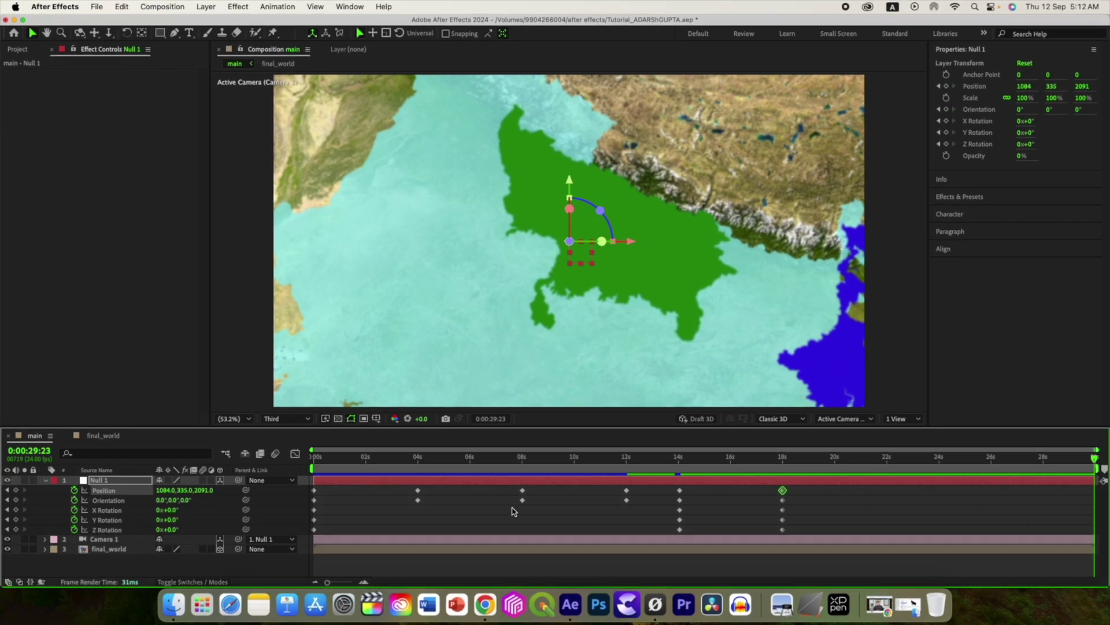
pyautogui.moveTo(161, 500); pyautogui.dragTo(65, 503)
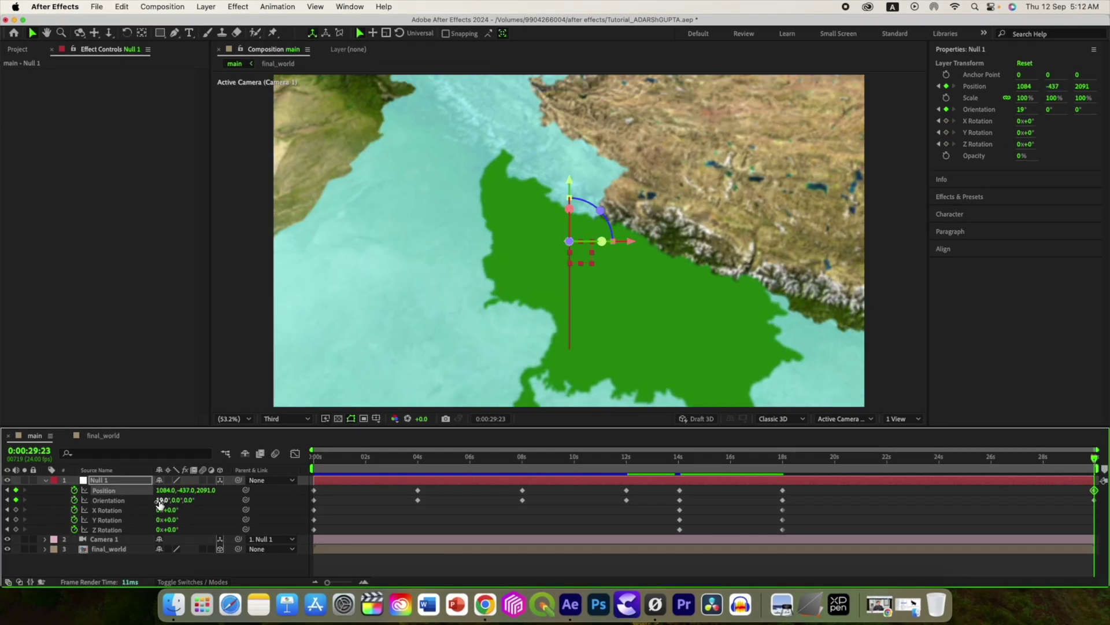
pyautogui.moveTo(161, 500)
pyautogui.mouseDown()
pyautogui.moveTo(12, 498)
pyautogui.moveTo(164, 491)
pyautogui.mouseUp()
pyautogui.moveTo(205, 490); pyautogui.dragTo(159, 495)
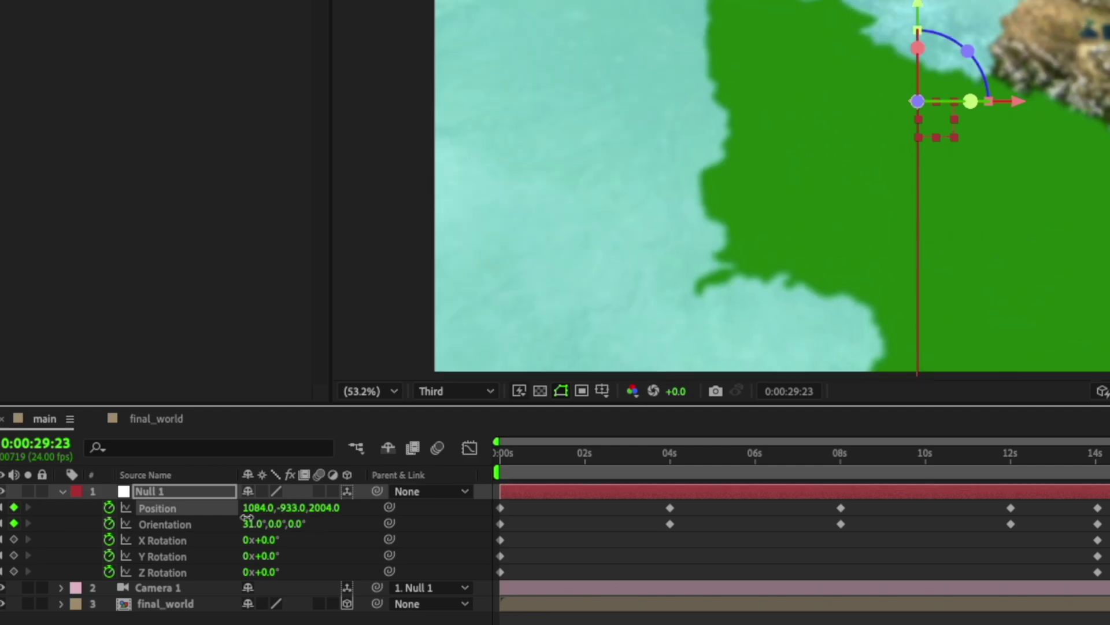
pyautogui.moveTo(247, 517); pyautogui.dragTo(221, 518)
pyautogui.moveTo(289, 508); pyautogui.dragTo(389, 513)
pyautogui.moveTo(315, 508); pyautogui.dragTo(245, 515)
pyautogui.moveTo(254, 524)
pyautogui.mouseDown()
pyautogui.moveTo(293, 526)
pyautogui.moveTo(262, 524)
pyautogui.mouseUp()
pyautogui.moveTo(289, 508); pyautogui.dragTo(114, 517)
pyautogui.moveTo(335, 507); pyautogui.dragTo(314, 508)
pyautogui.moveTo(294, 508); pyautogui.dragTo(340, 509)
pyautogui.moveTo(249, 524); pyautogui.dragTo(258, 523)
pyautogui.moveTo(293, 508); pyautogui.dragTo(17, 515)
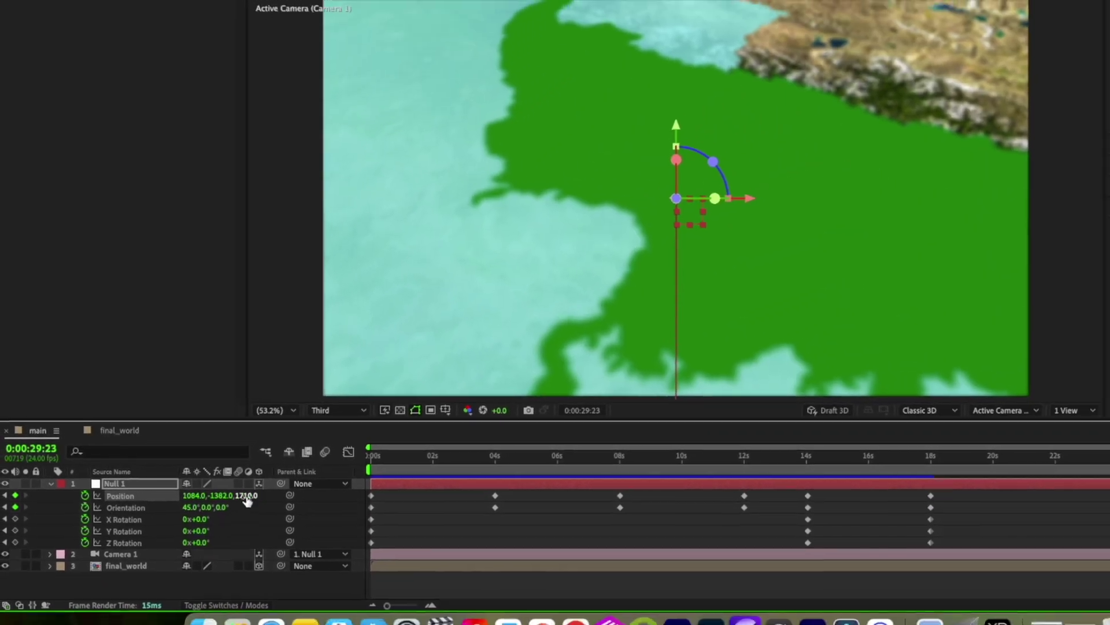
pyautogui.moveTo(222, 496)
pyautogui.mouseDown()
pyautogui.moveTo(292, 495)
pyautogui.moveTo(203, 496)
pyautogui.moveTo(243, 496)
pyautogui.mouseUp()
# Apply the Flow extension's slowsexy easing preset (0.42, 0.00, 0.58, 1.00) to all of the null's keyframes
pyautogui.moveTo(1095, 457); pyautogui.dragTo(938, 457)
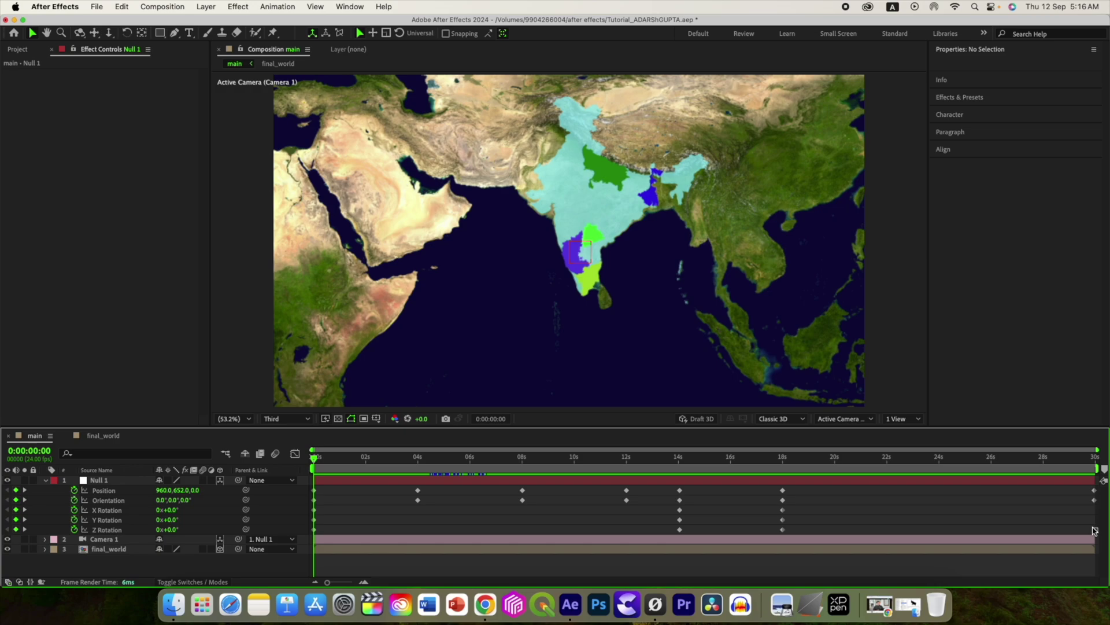
pyautogui.moveTo(1098, 531); pyautogui.dragTo(310, 480)
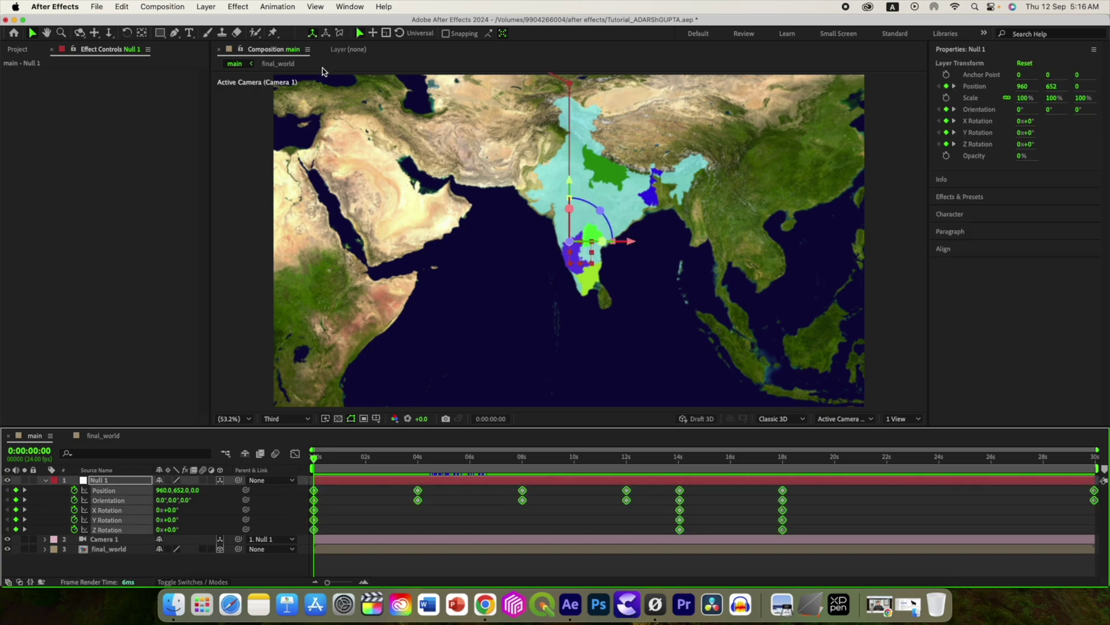
pyautogui.click(347, 6)
pyautogui.moveTo(515, 79)
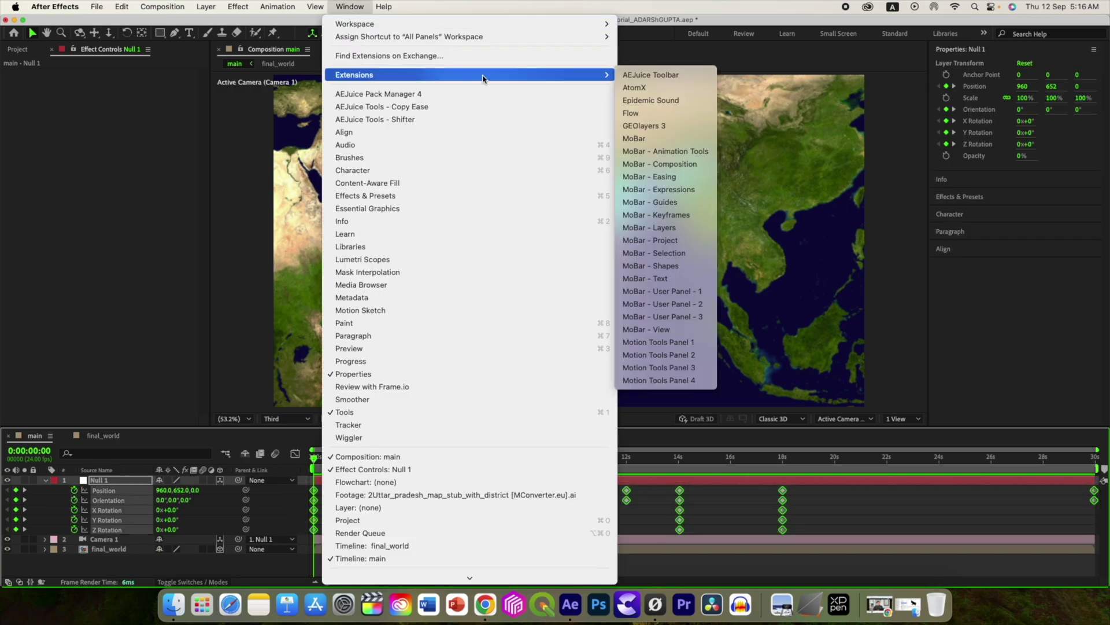
pyautogui.click(655, 114)
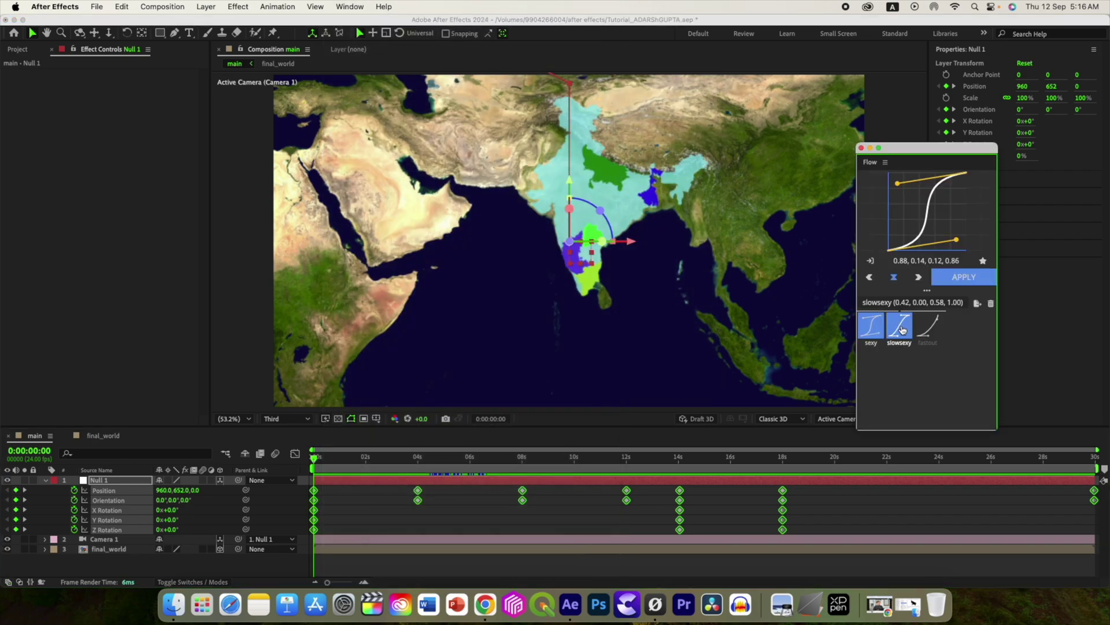
pyautogui.click(902, 330)
pyautogui.click(968, 279)
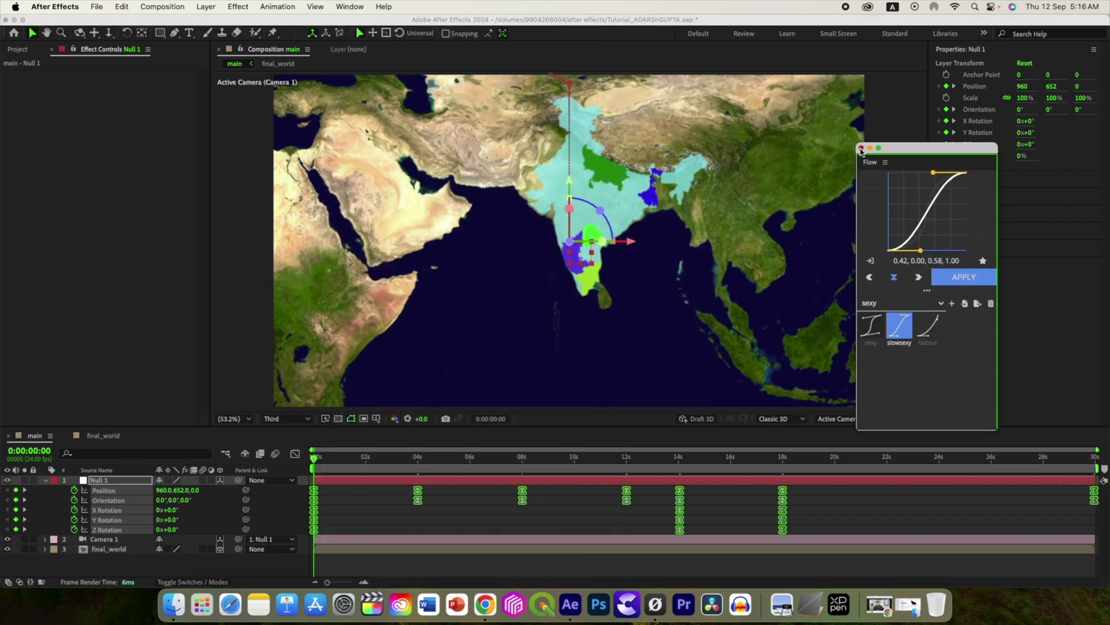
pyautogui.click(860, 148)
# Inspect the null's speed graph and play the eased camera flight from 0 s to the end
pyautogui.click(295, 453)
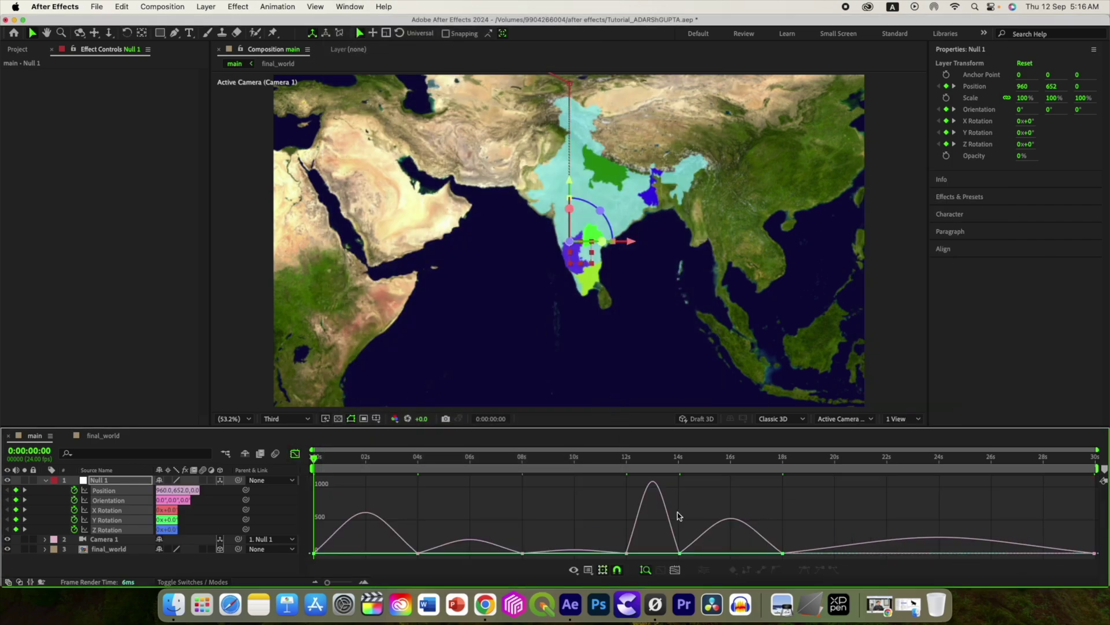
pyautogui.click(295, 455)
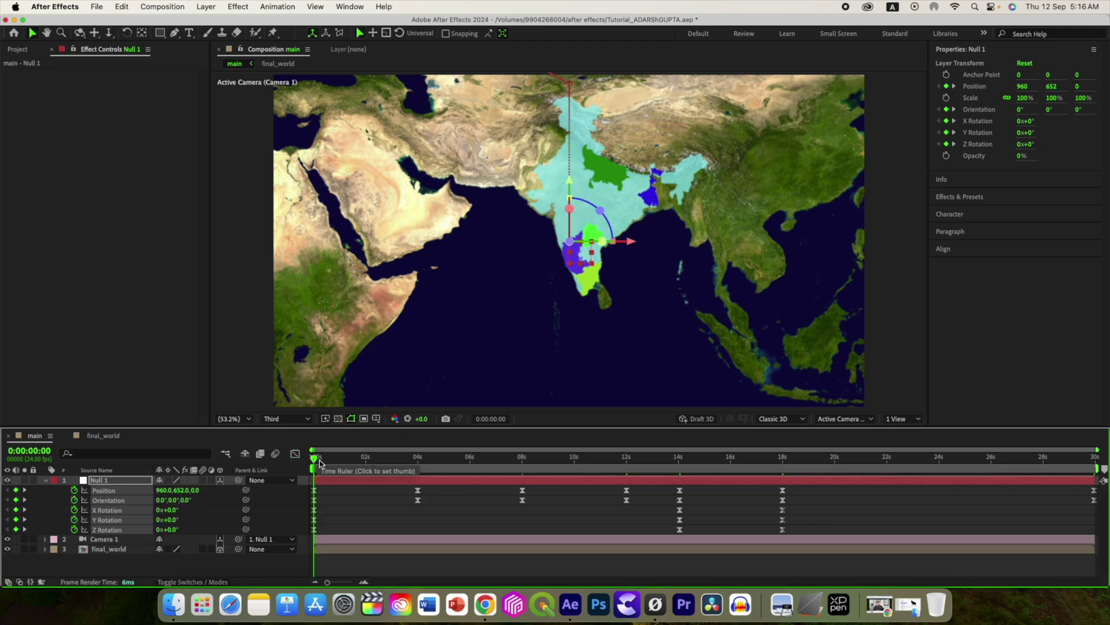
pyautogui.press('space')
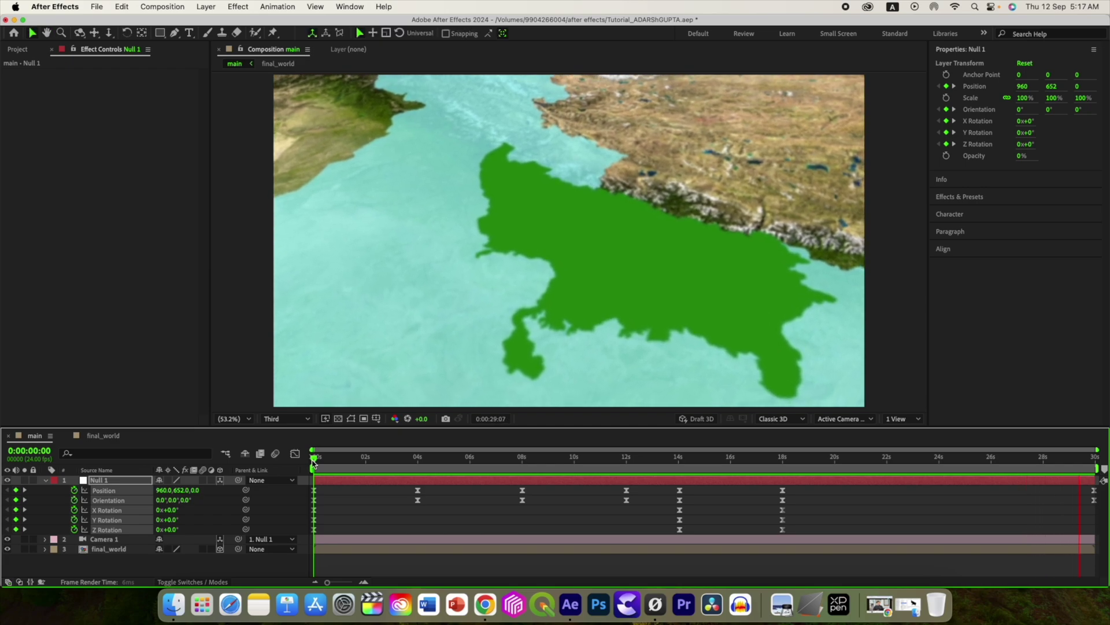
pyautogui.press('space')
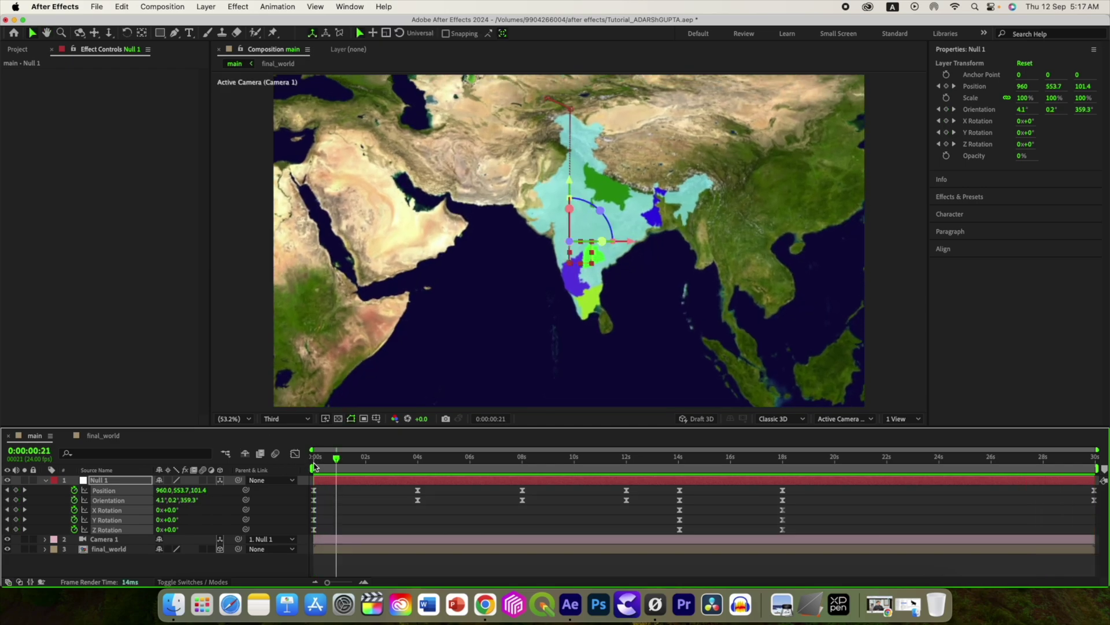
pyautogui.moveTo(337, 462); pyautogui.dragTo(316, 461)
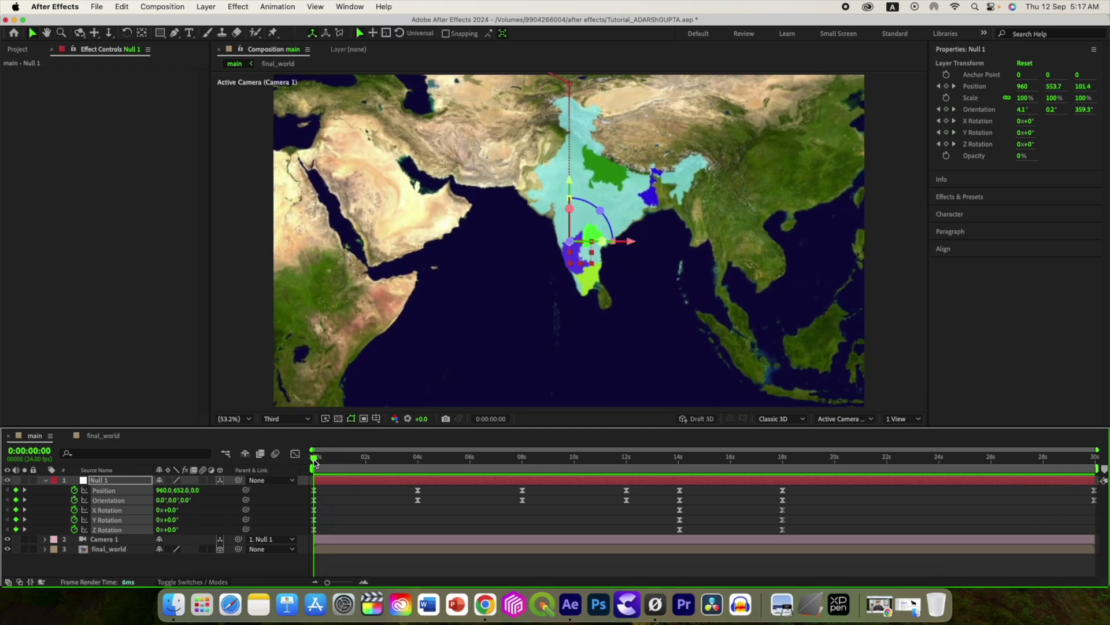
pyautogui.moveTo(314, 461); pyautogui.dragTo(325, 462)
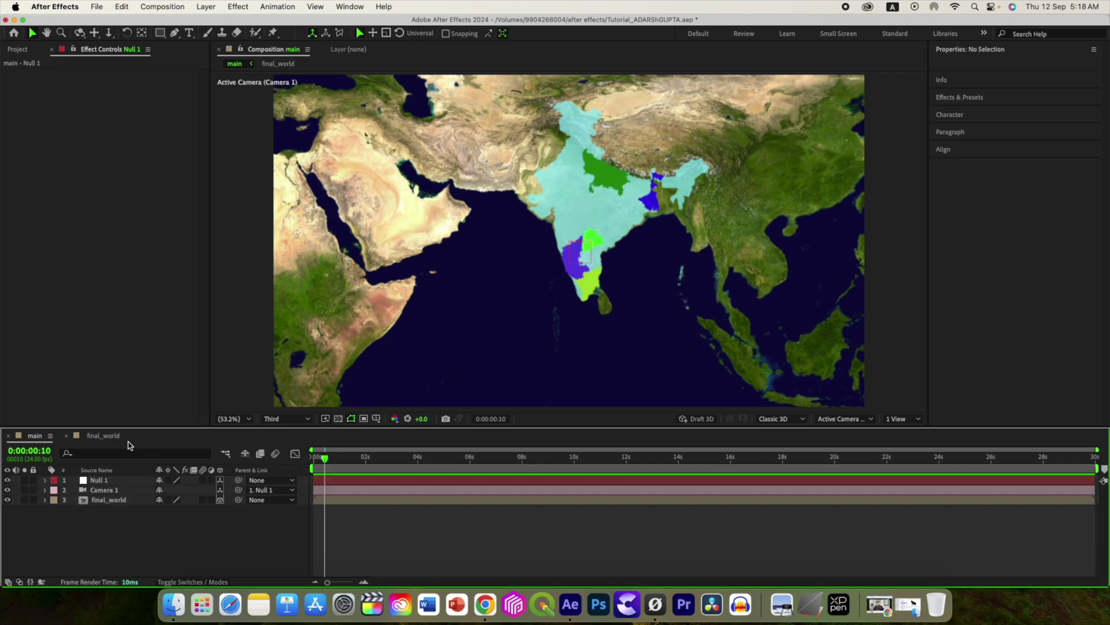
# In the final_world composition, add the text KARNAATAKA over the purple Karnataka shape
pyautogui.click(103, 437)
pyautogui.click(115, 519)
pyautogui.scroll(2, 549, 278)
pyautogui.press('space')
pyautogui.moveTo(417, 394); pyautogui.dragTo(469, 223)
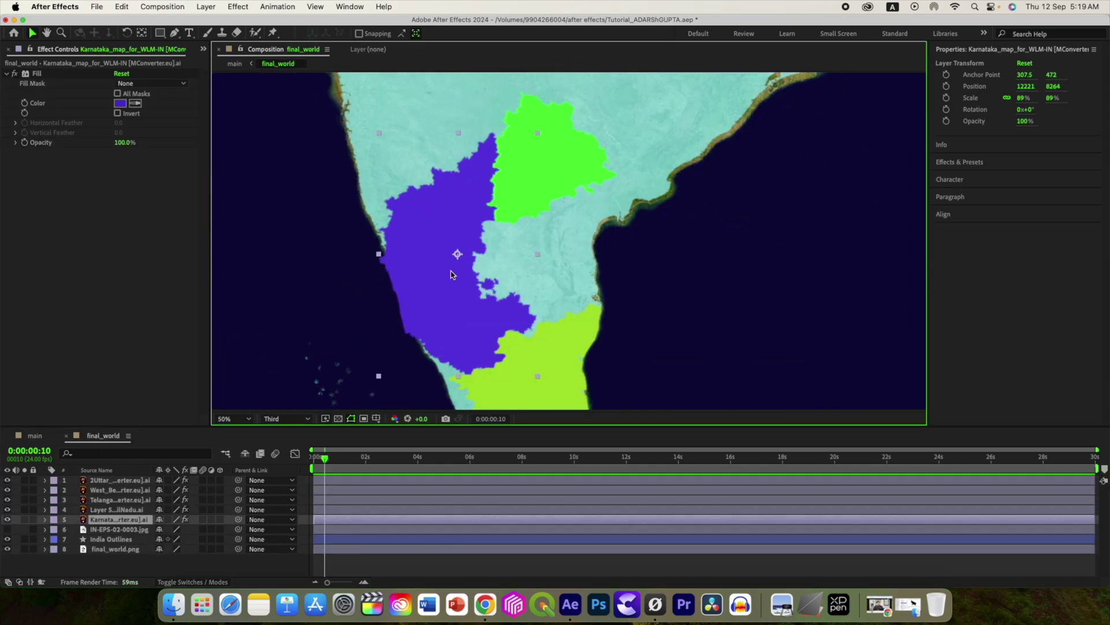
pyautogui.click(190, 34)
pyautogui.click(428, 272)
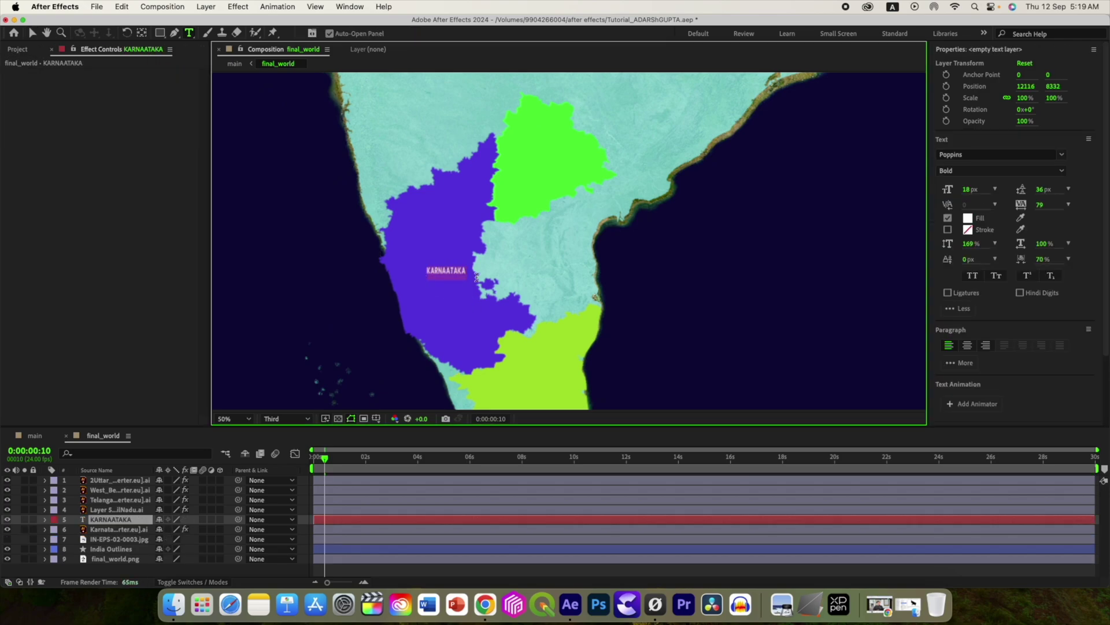
# Enlarge the KARNAATAKA text to 66 px and move it to about 12206, 8274
pyautogui.moveTo(966, 189); pyautogui.dragTo(993, 189)
pyautogui.click(32, 33)
pyautogui.moveTo(505, 262); pyautogui.dragTo(531, 246)
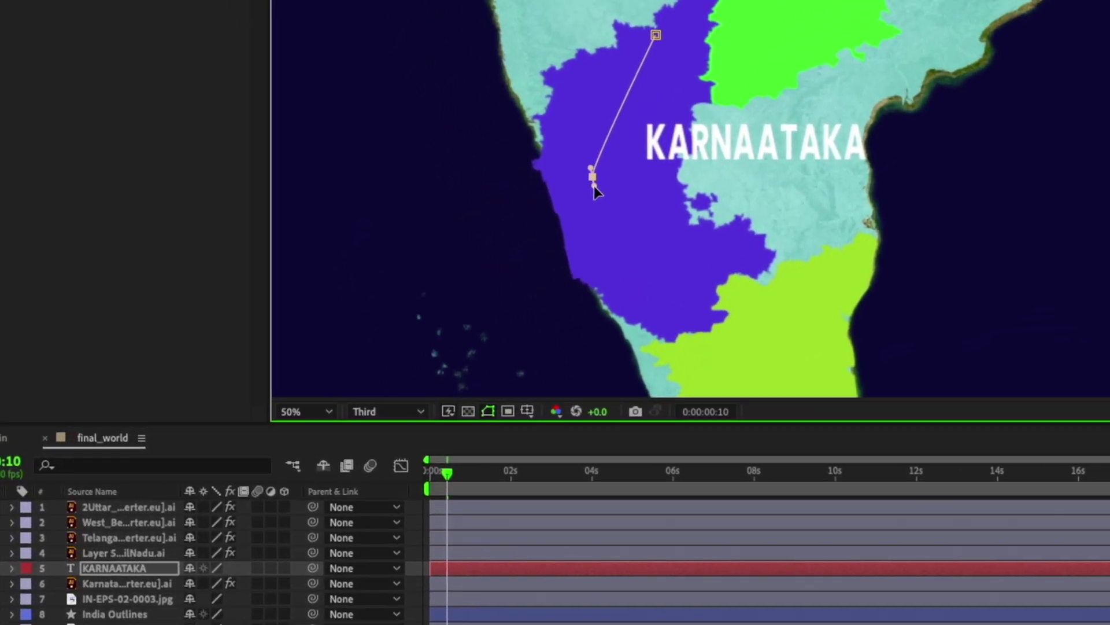
# Draw a curved three-point mask along Karnataka on the text layer and set the text's path to Mask 1 with Reverse Path on
pyautogui.moveTo(421, 268); pyautogui.dragTo(421, 291)
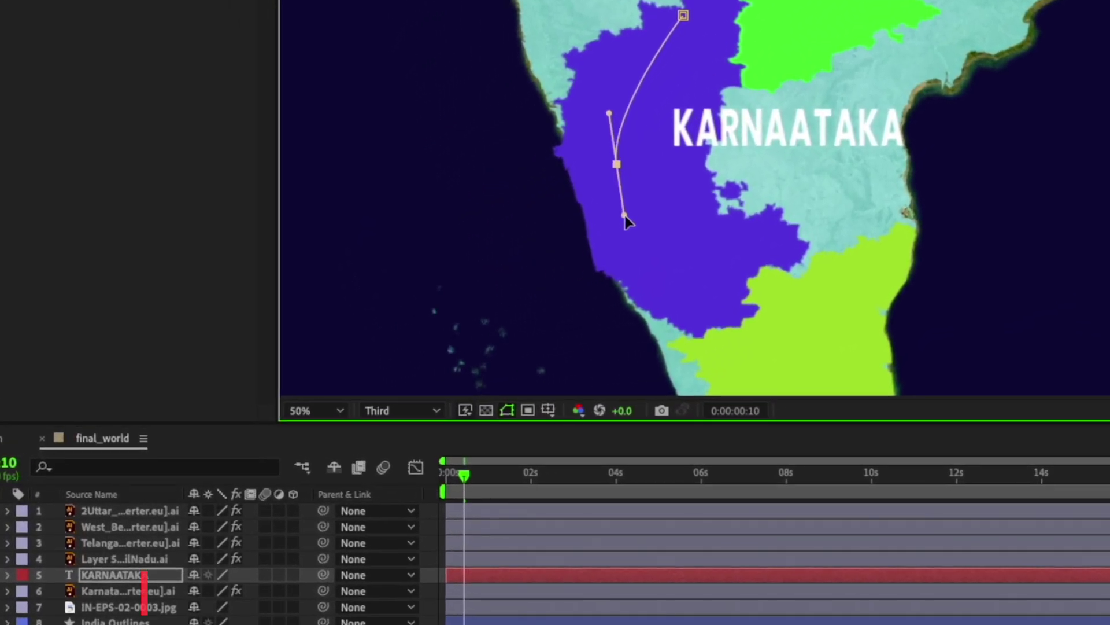
pyautogui.moveTo(701, 319); pyautogui.dragTo(764, 369)
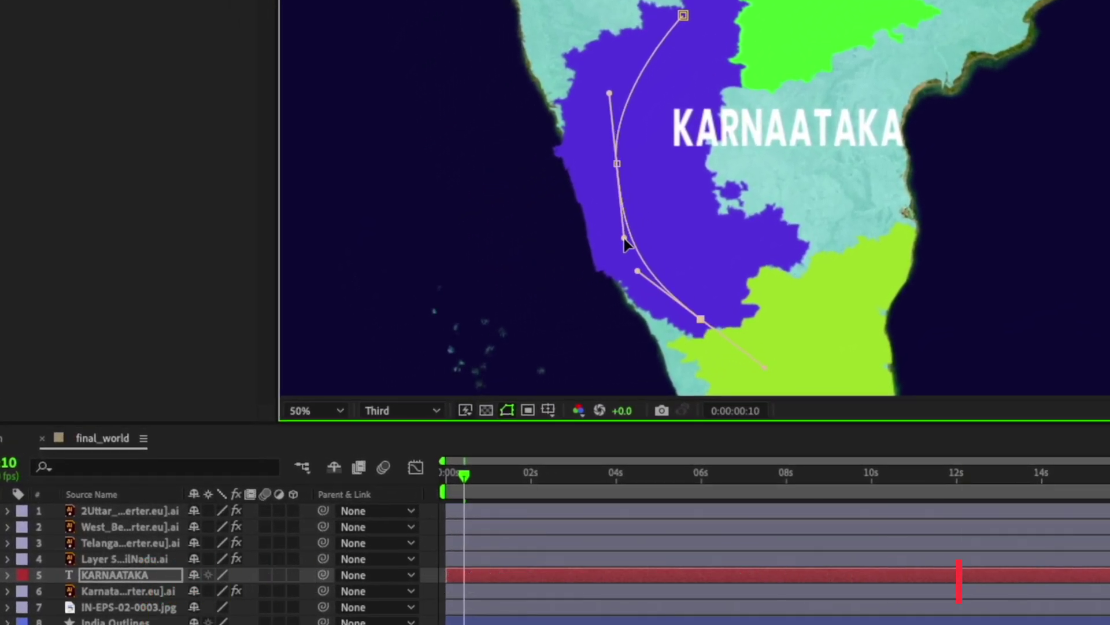
pyautogui.click(6, 574)
pyautogui.click(25, 591)
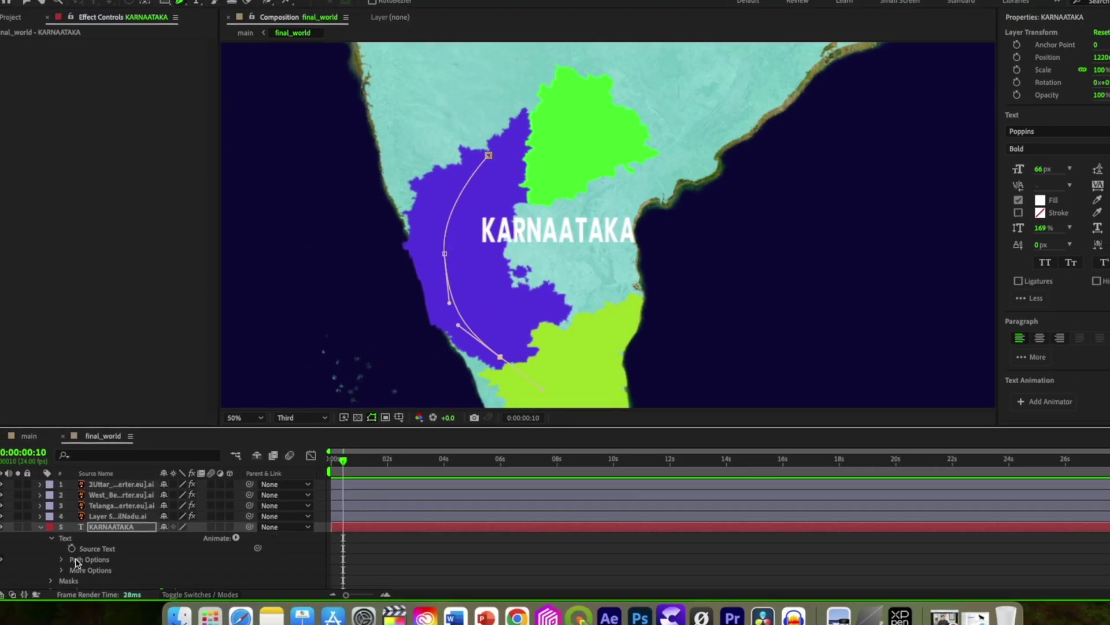
pyautogui.click(55, 621)
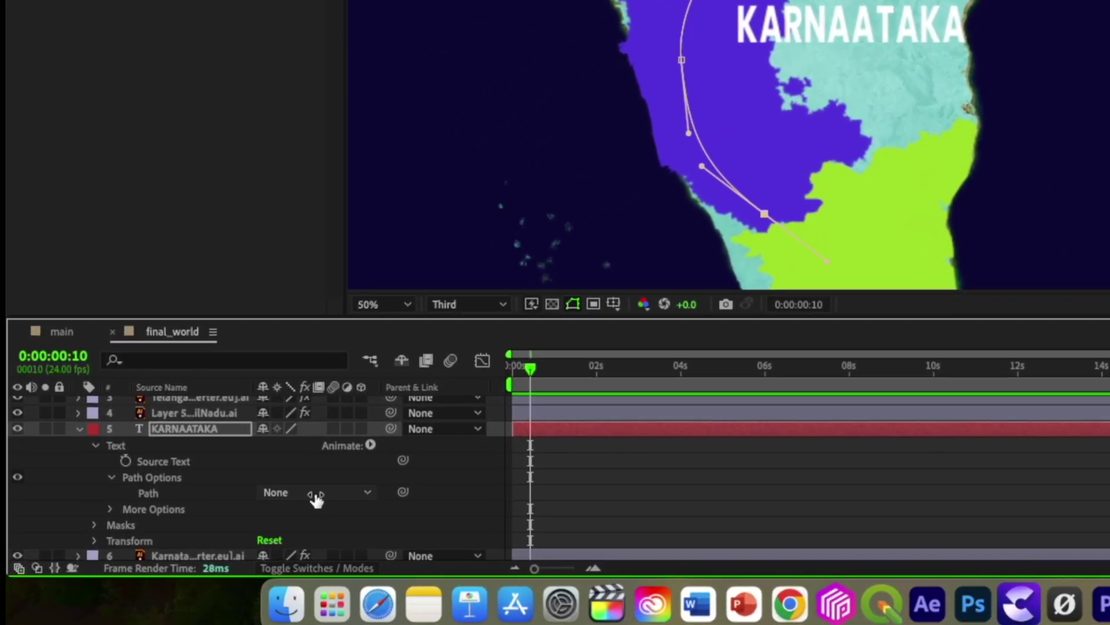
pyautogui.click(194, 558)
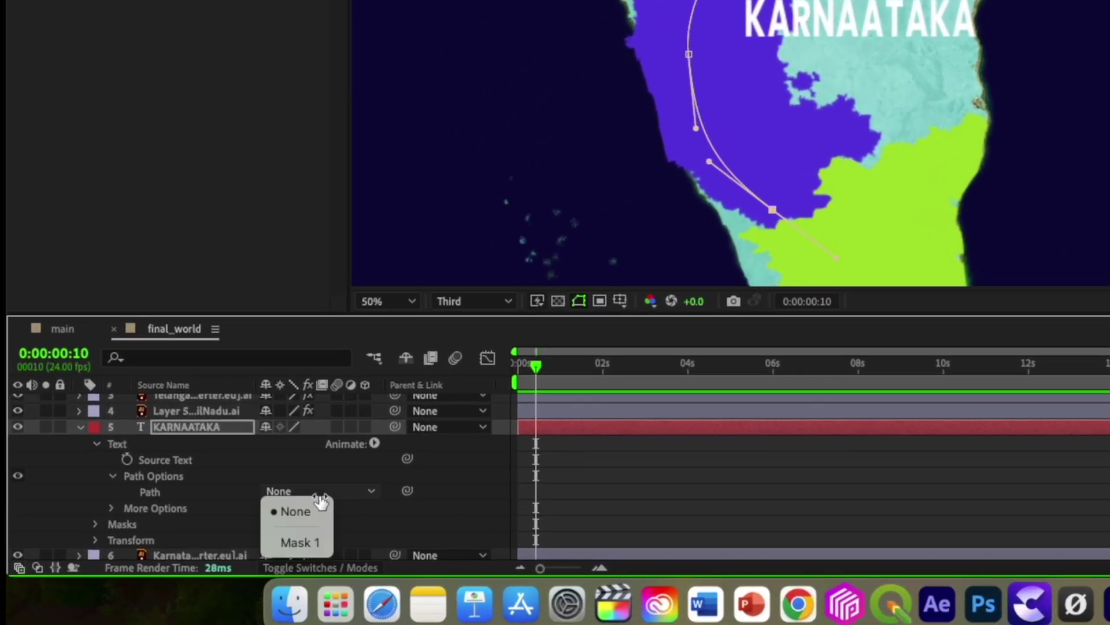
pyautogui.click(314, 544)
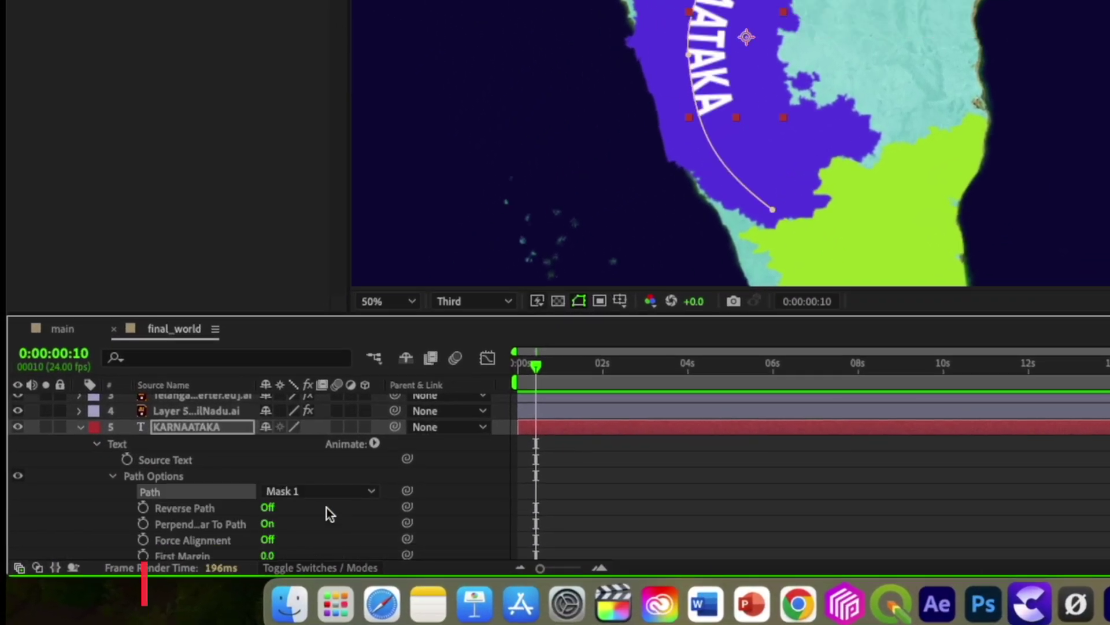
pyautogui.click(268, 508)
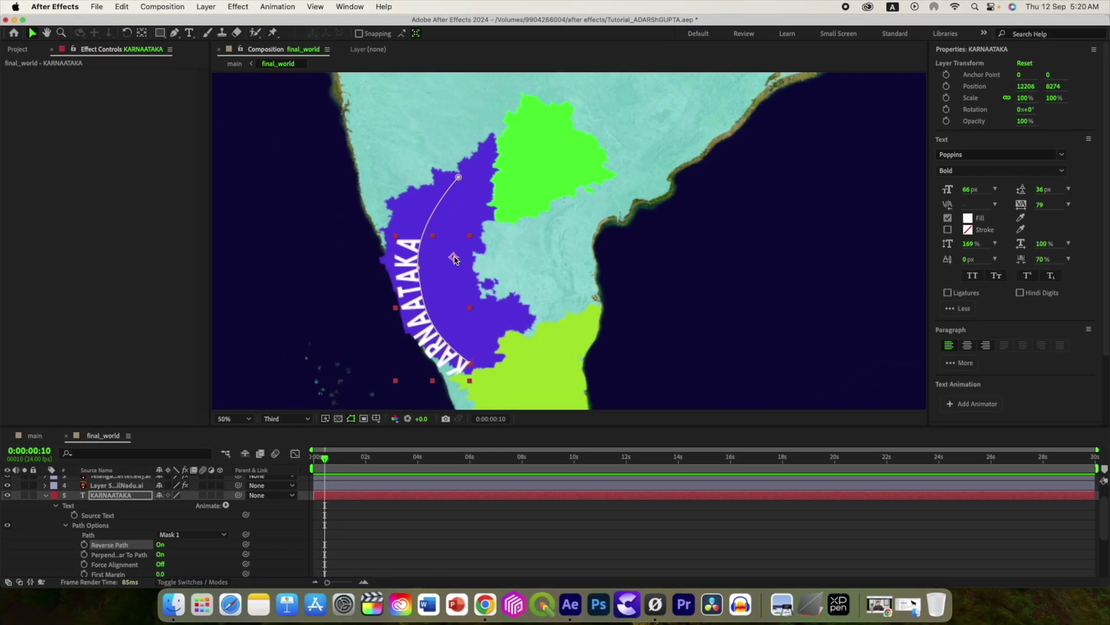
# Fit the curved label inside Karnataka with 13° Rotation, a Position of about 12330, 8186 and a font size of 77 px
pyautogui.moveTo(454, 258); pyautogui.dragTo(474, 217)
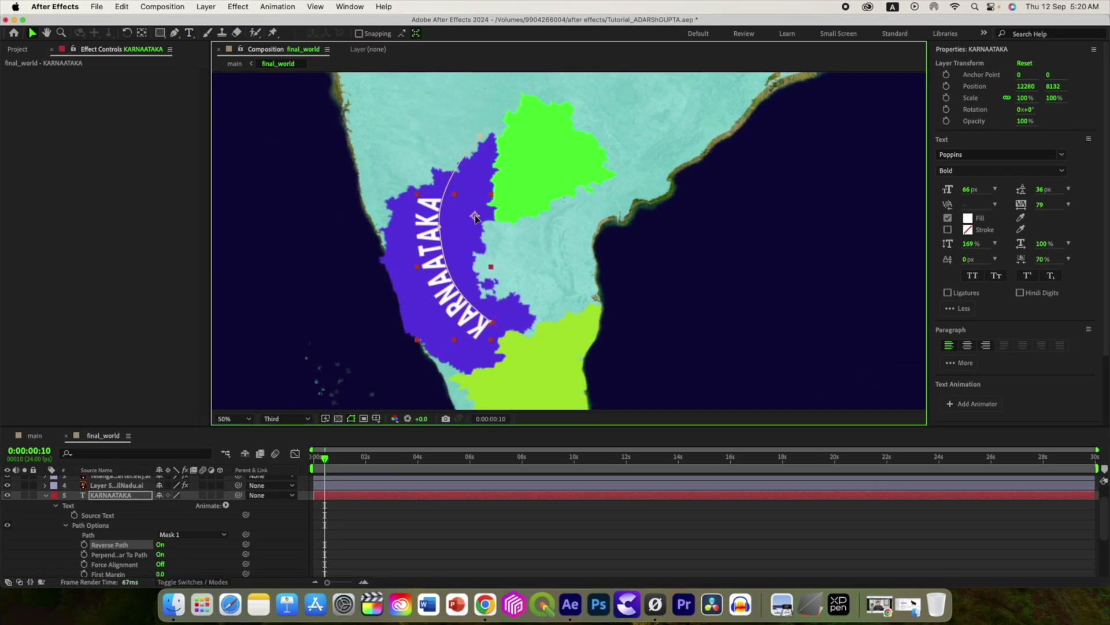
pyautogui.press('r')
pyautogui.moveTo(169, 529); pyautogui.dragTo(177, 529)
pyautogui.moveTo(454, 258); pyautogui.dragTo(469, 274)
pyautogui.moveTo(965, 190); pyautogui.dragTo(971, 190)
pyautogui.click(46, 520)
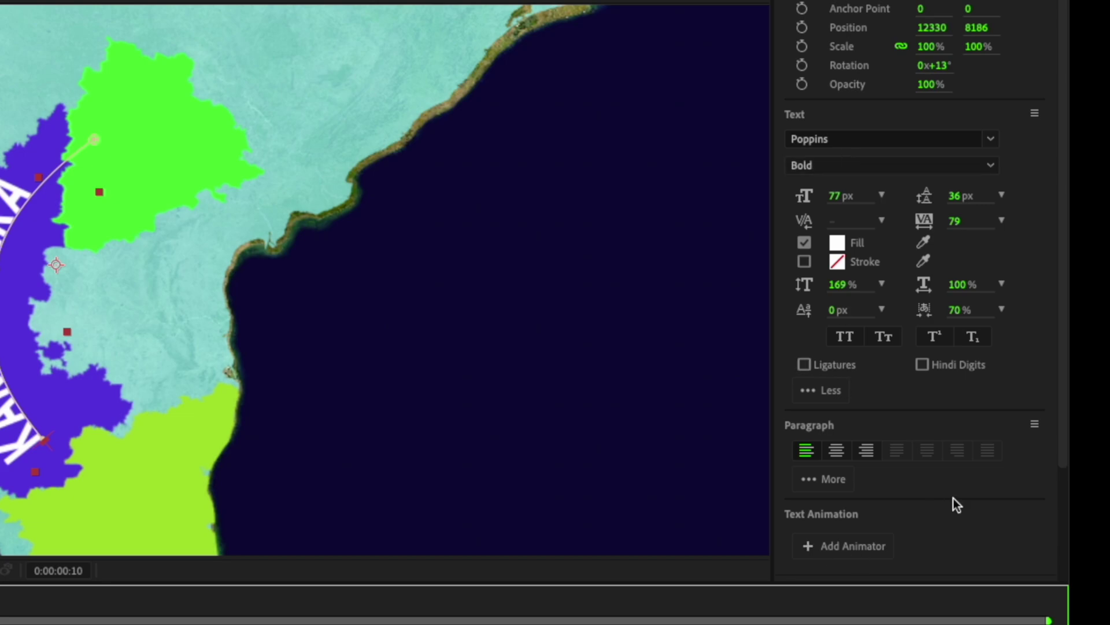
# Apply the Opacity Flicker In preset from the Animate In text presets to the KARNAATAKA layer
pyautogui.hotkey('ctrl', '5')
pyautogui.click(784, 68)
pyautogui.click(800, 84)
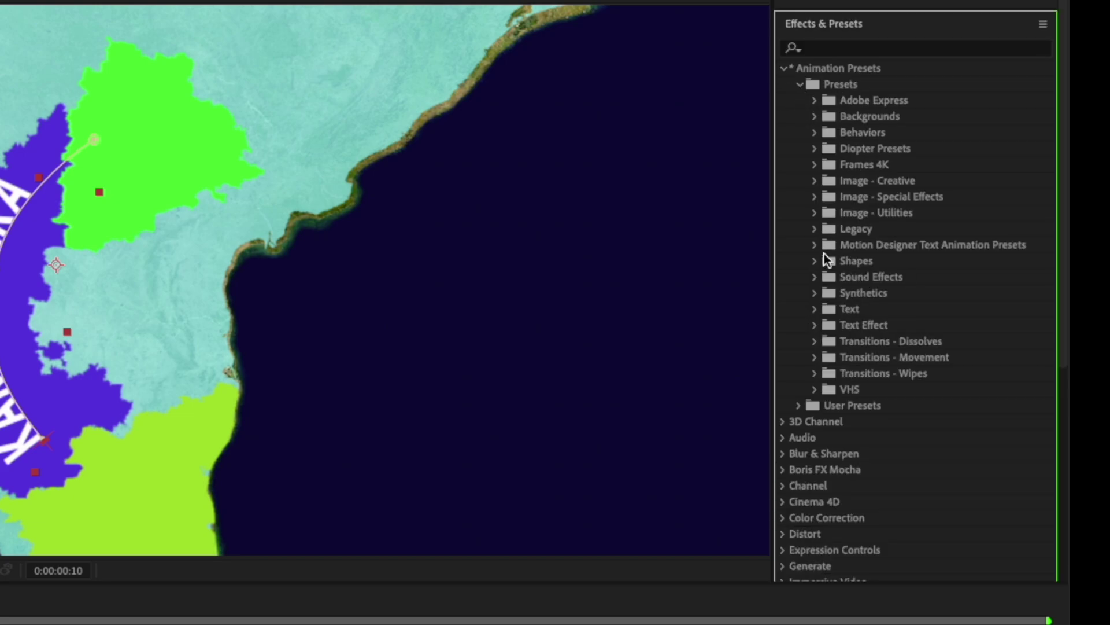
pyautogui.click(816, 308)
pyautogui.click(830, 341)
pyautogui.scroll(-4, 894, 468)
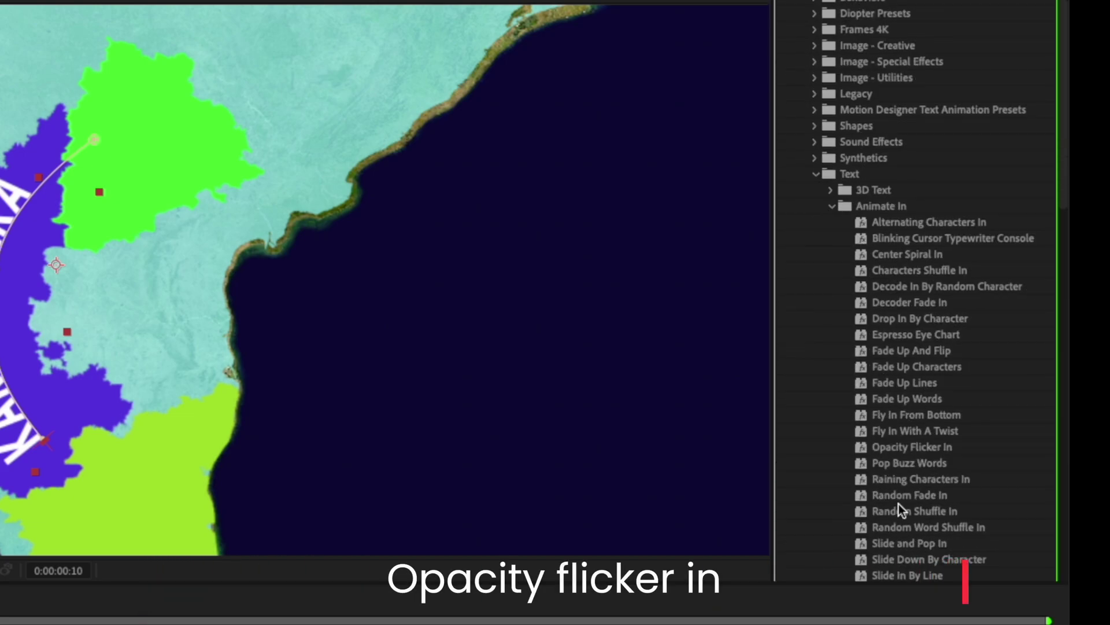
pyautogui.click(886, 448)
pyautogui.moveTo(886, 449); pyautogui.dragTo(230, 585)
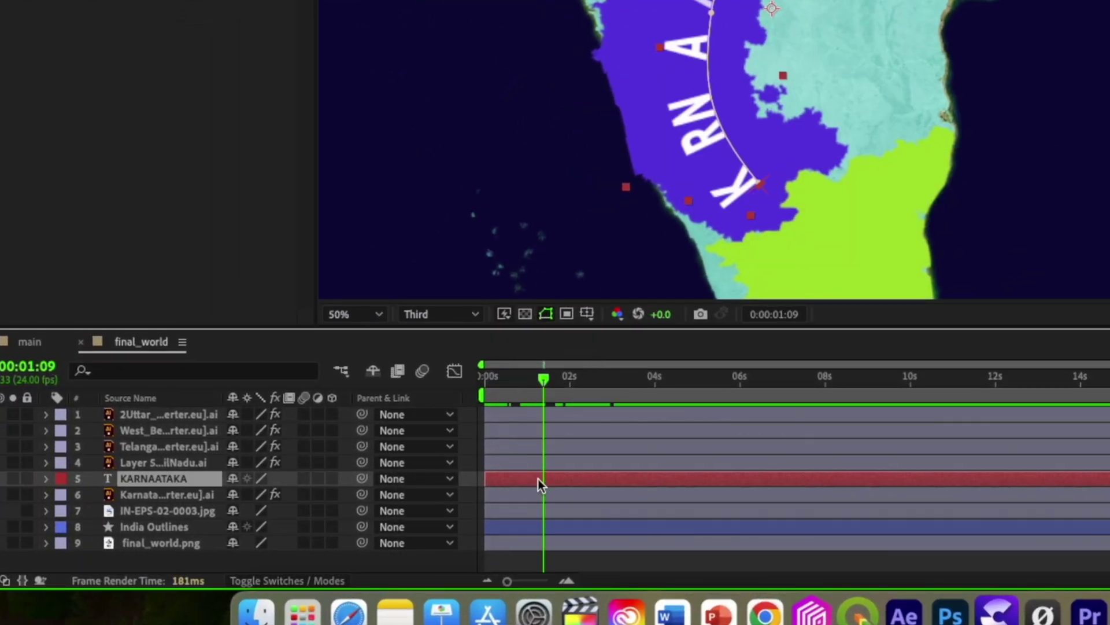
# Turn off Randomize Order in the KARNAATAKA text's Range Selector 1 advanced settings
pyautogui.press('u')
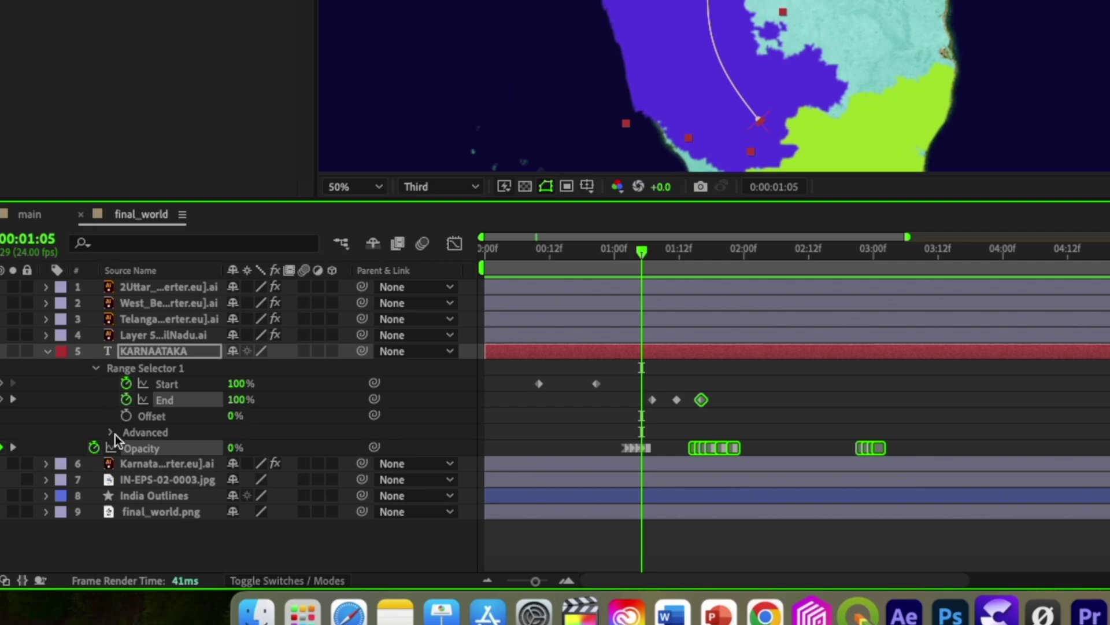
pyautogui.click(111, 432)
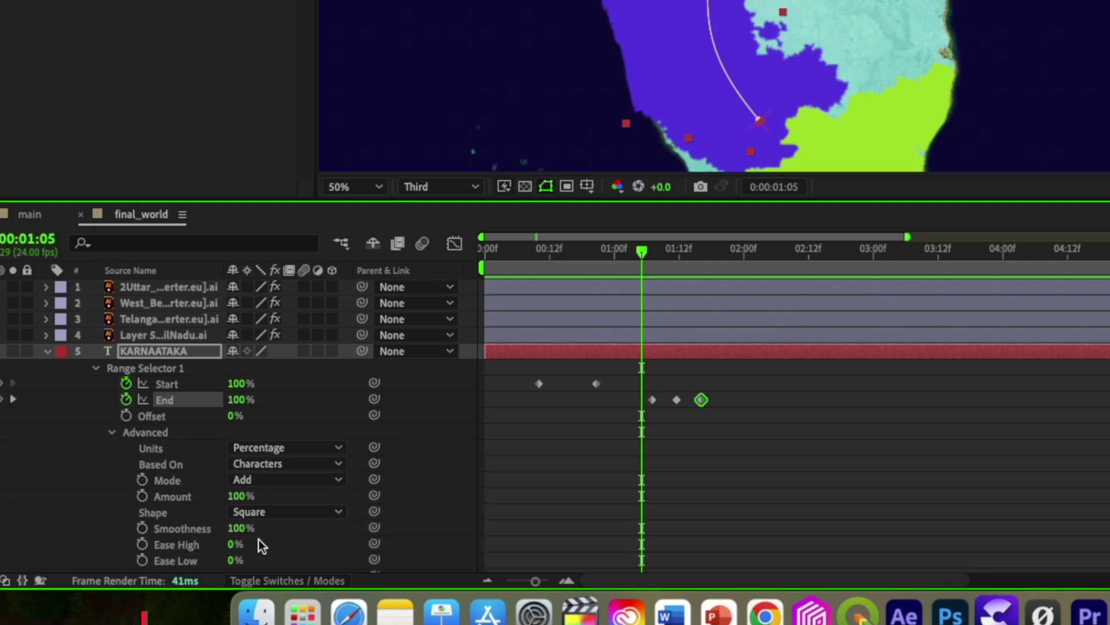
pyautogui.scroll(-3, 258, 539)
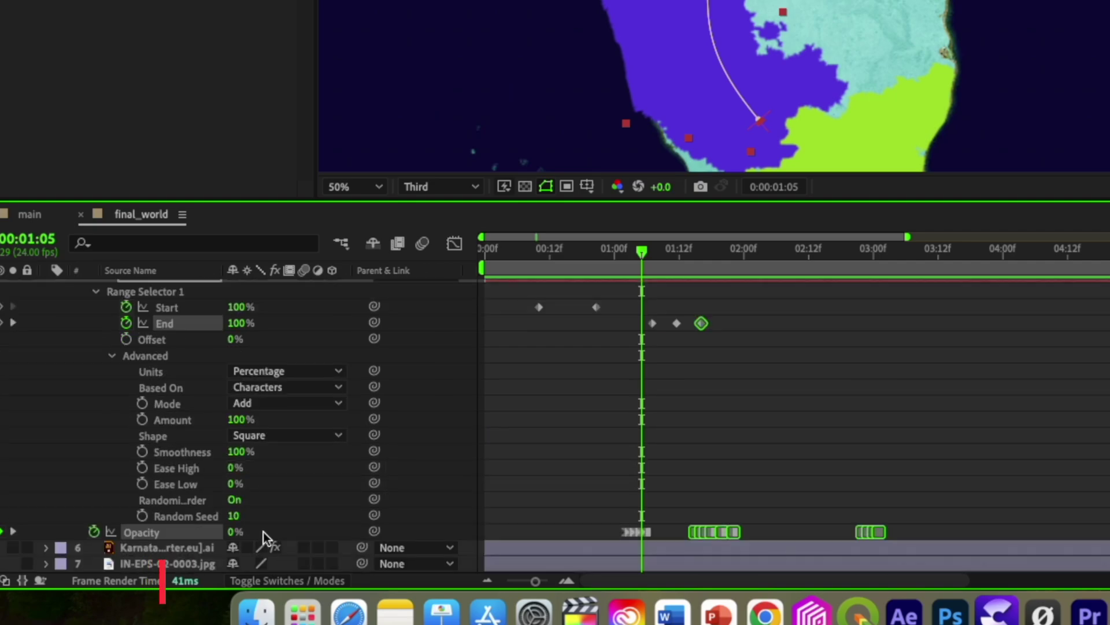
pyautogui.click(234, 500)
# Delete the Range Selector's End keyframes and the two later groups of Opacity keyframes on the KARNAATAKA text
pyautogui.click(609, 250)
pyautogui.moveTo(643, 313); pyautogui.dragTo(738, 347)
pyautogui.press('Delete')
pyautogui.moveTo(685, 491); pyautogui.dragTo(886, 526)
pyautogui.press('Delete')
pyautogui.moveTo(610, 255); pyautogui.dragTo(622, 255)
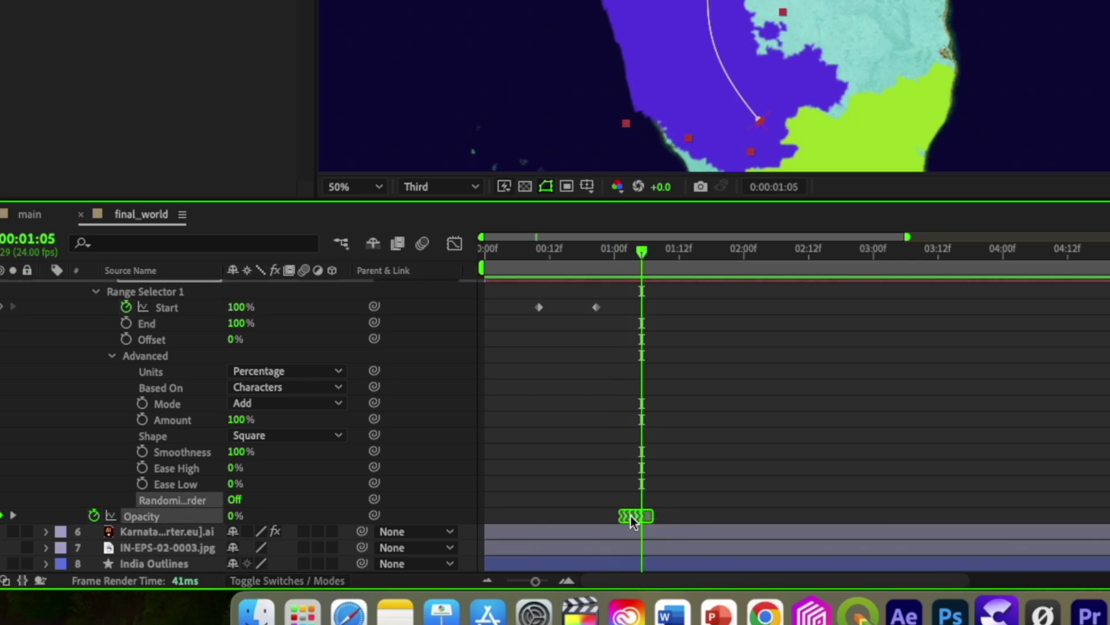
# Move the remaining Opacity keyframes earlier and spread them out between the two Start keyframes
pyautogui.moveTo(646, 517); pyautogui.dragTo(592, 515)
pyautogui.moveTo(641, 254); pyautogui.dragTo(540, 264)
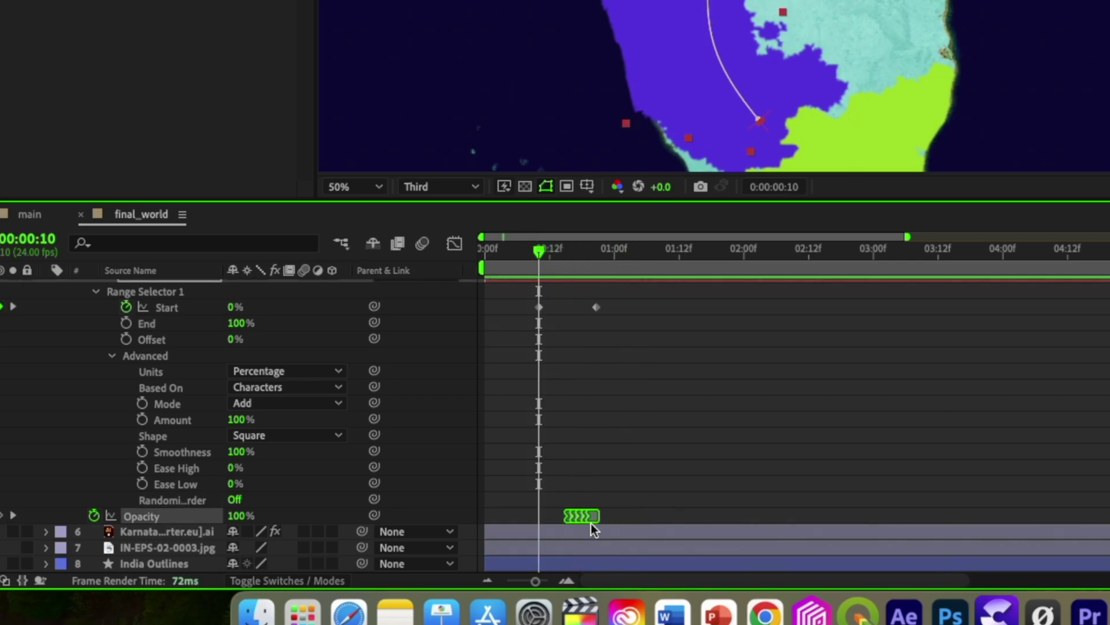
pyautogui.moveTo(594, 518)
pyautogui.mouseDown()
pyautogui.moveTo(623, 520)
pyautogui.moveTo(598, 518)
pyautogui.mouseUp()
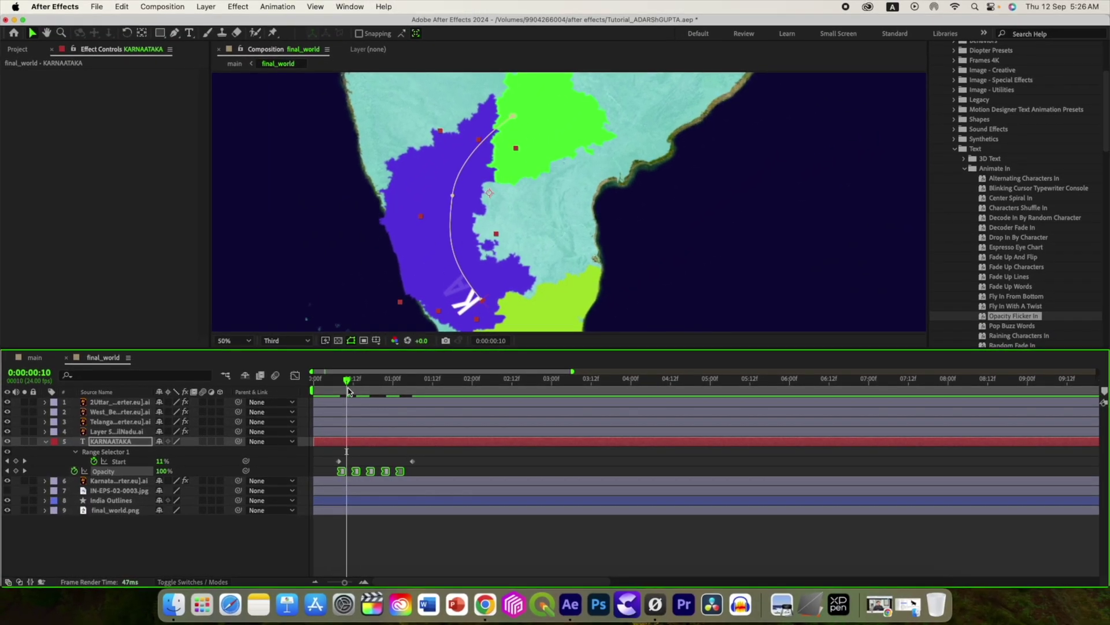
# Preview the KARNAATAKA reveal in final_world and in the main composition from 0 s to 4:11
pyautogui.moveTo(347, 385); pyautogui.dragTo(403, 395)
pyautogui.click(37, 358)
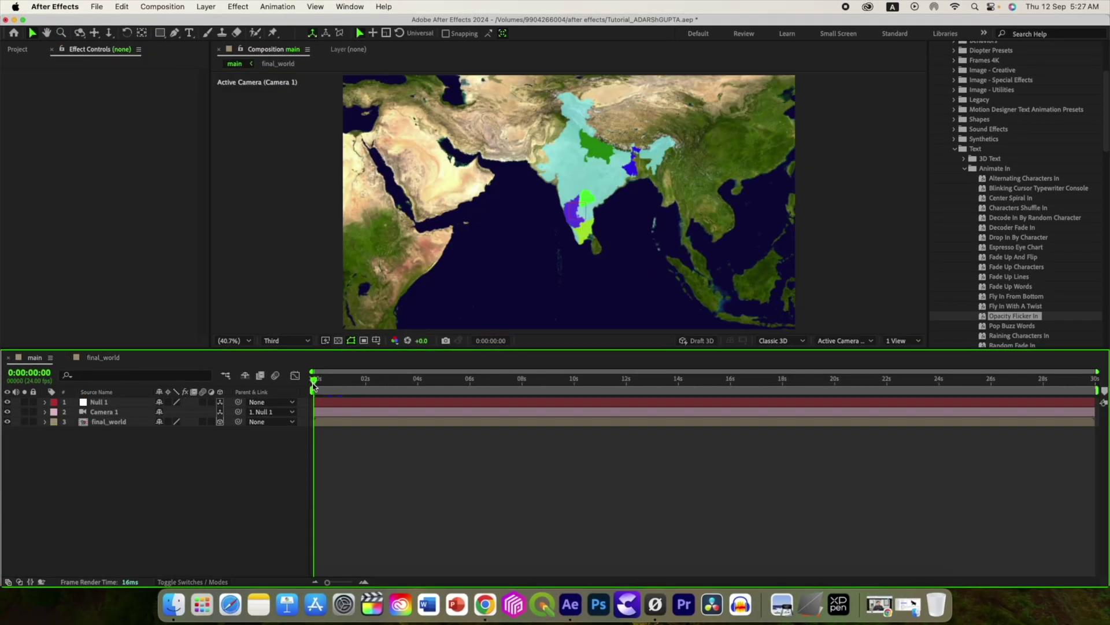
pyautogui.moveTo(313, 383); pyautogui.dragTo(429, 407)
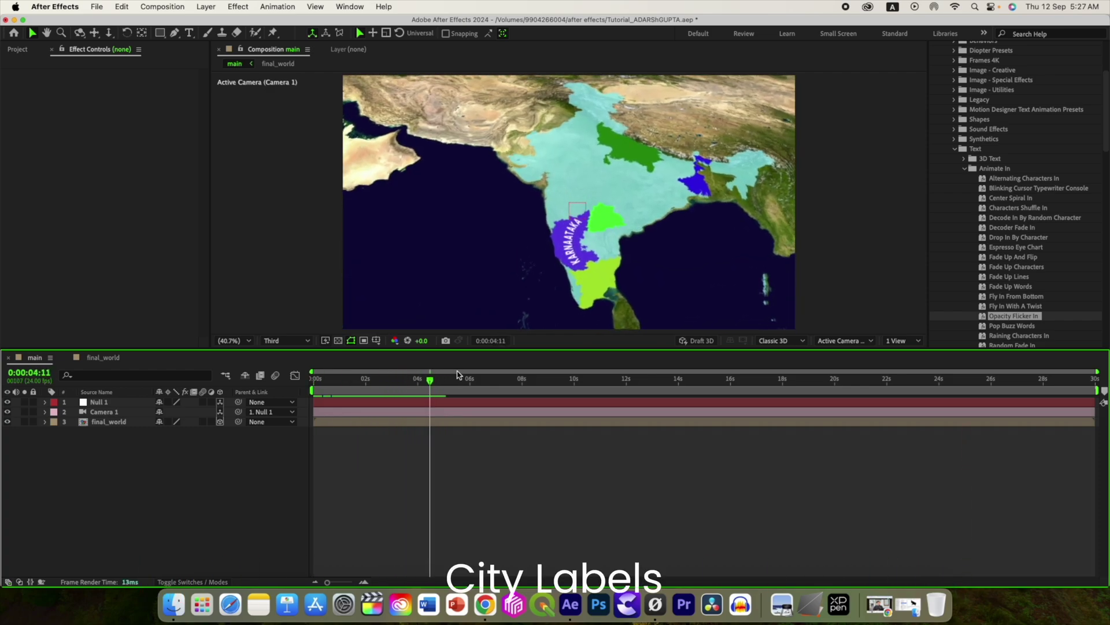
# Add a white solid as a new layer above the null in the main composition
pyautogui.rightClick(161, 427)
pyautogui.moveTo(174, 434)
pyautogui.click(323, 466)
pyautogui.click(763, 438)
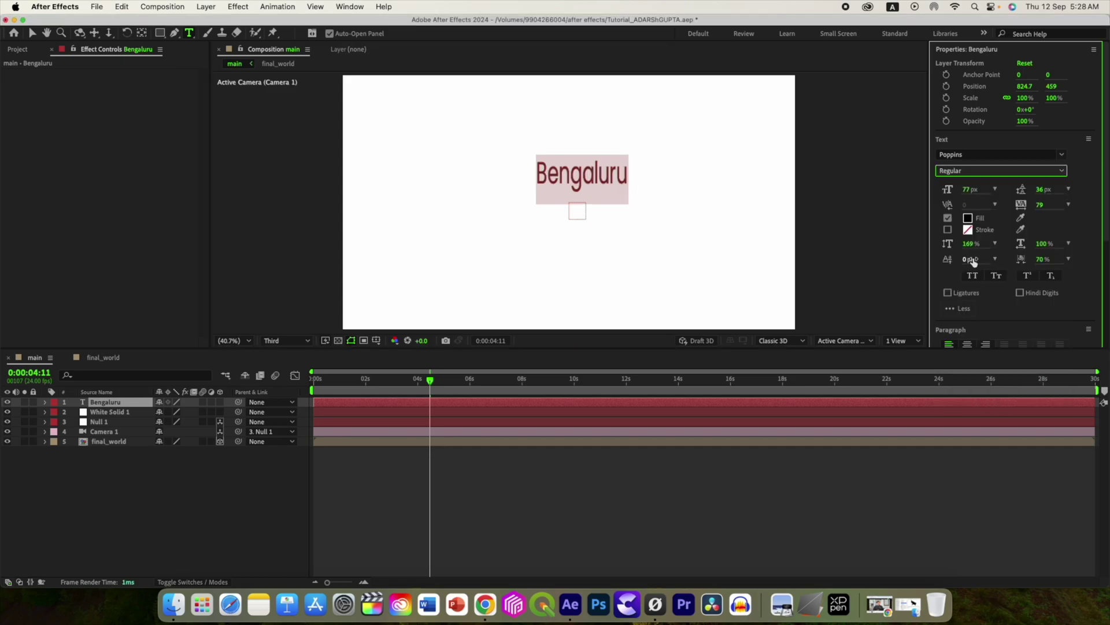
# Scale the Bengaluru text to 173%, reposition it in the frame and centre its anchor point on the text
pyautogui.click(107, 402)
pyautogui.press('s')
pyautogui.moveTo(173, 412); pyautogui.dragTo(215, 411)
pyautogui.press('v')
pyautogui.moveTo(613, 190); pyautogui.dragTo(561, 200)
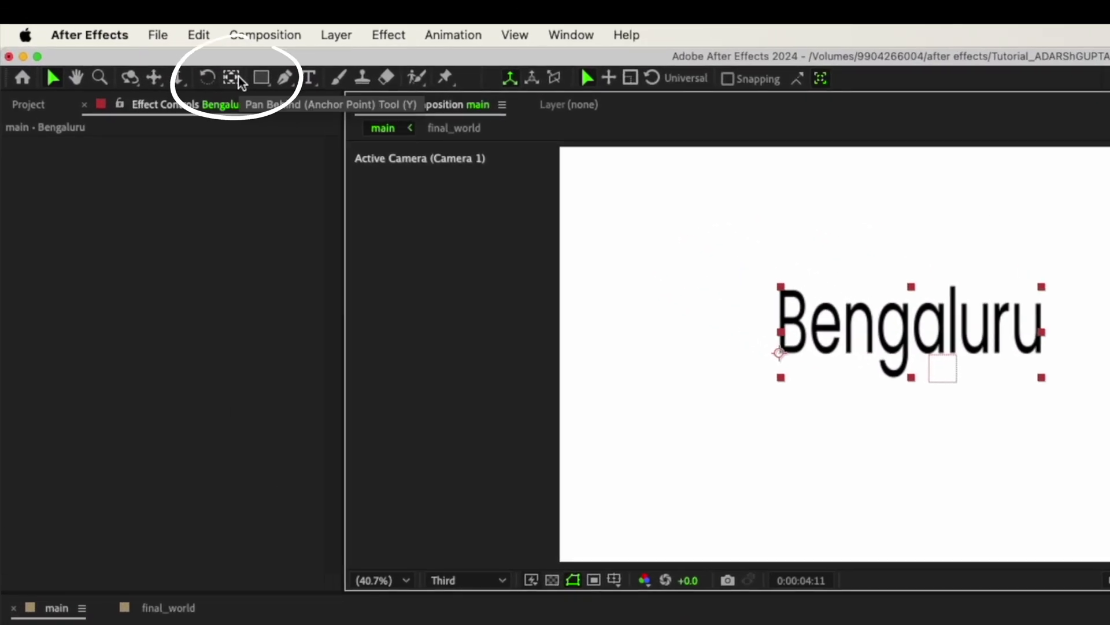
pyautogui.click(232, 79)
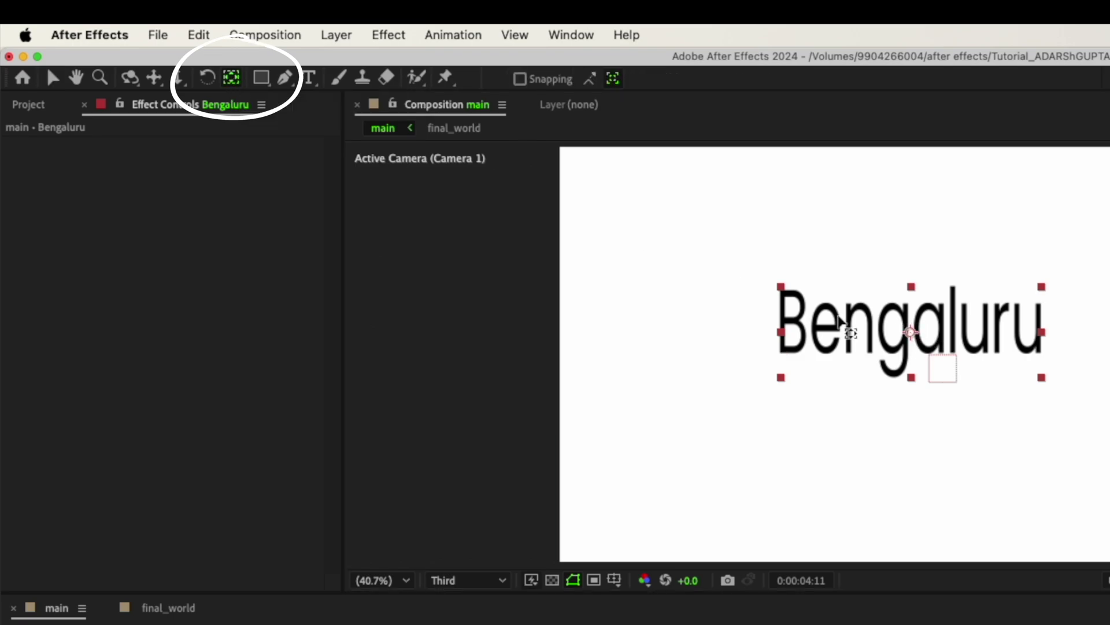
# Draw a closed callout-shaped mask with a downward pointer around the Bengaluru text on White Solid 1 using the Pen tool
pyautogui.click(285, 78)
pyautogui.click(124, 470)
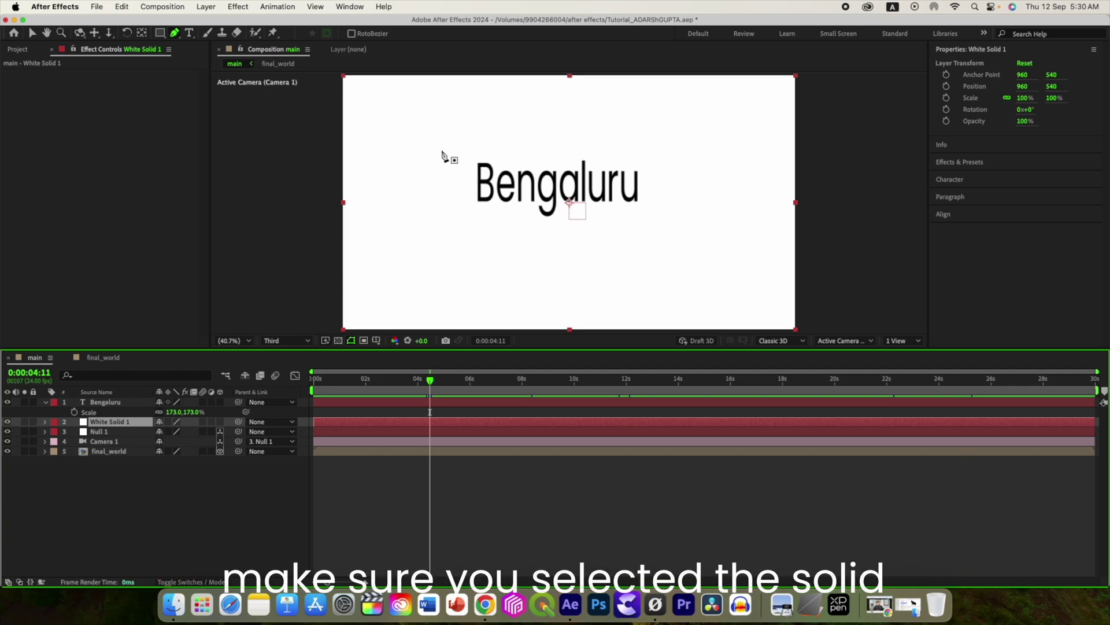
pyautogui.click(442, 151)
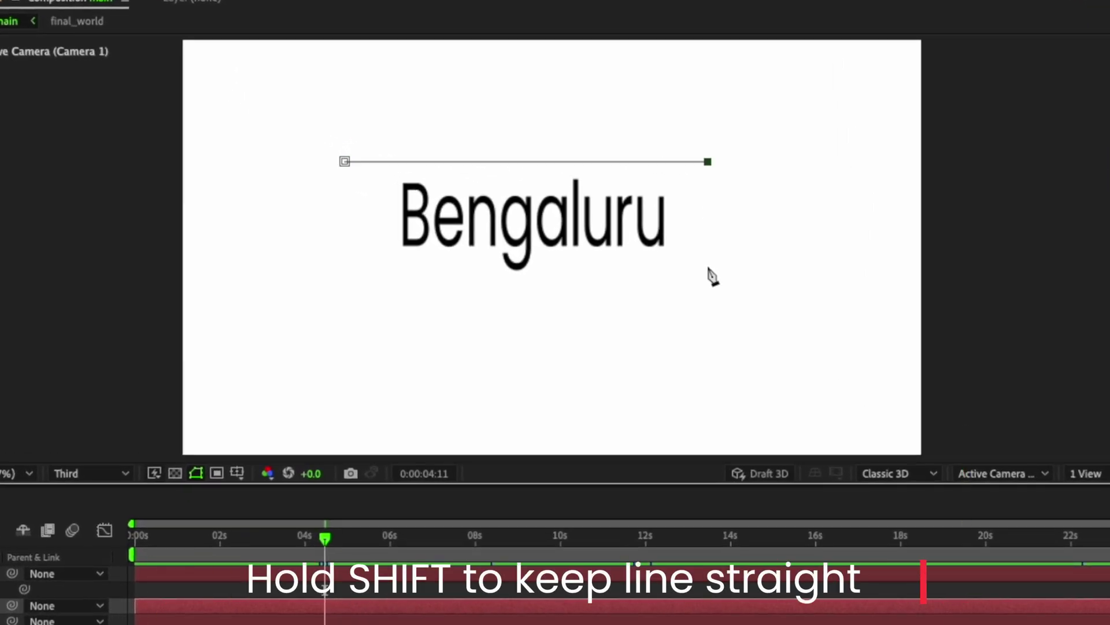
pyautogui.keyDown('shift'); pyautogui.click(550, 272); pyautogui.keyUp('shift')
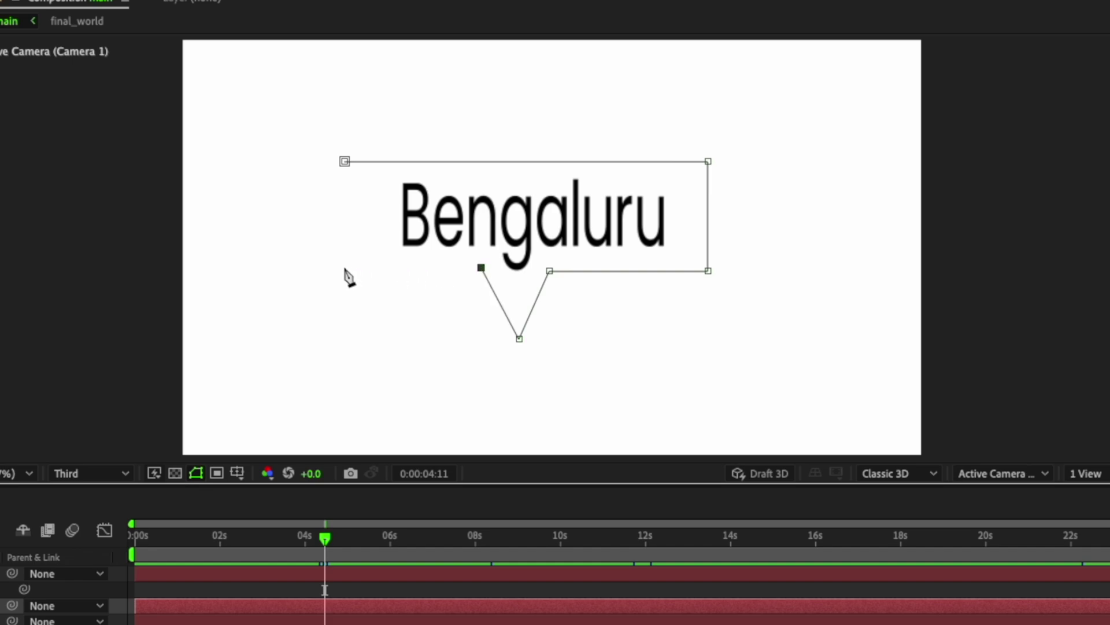
pyautogui.click(344, 162)
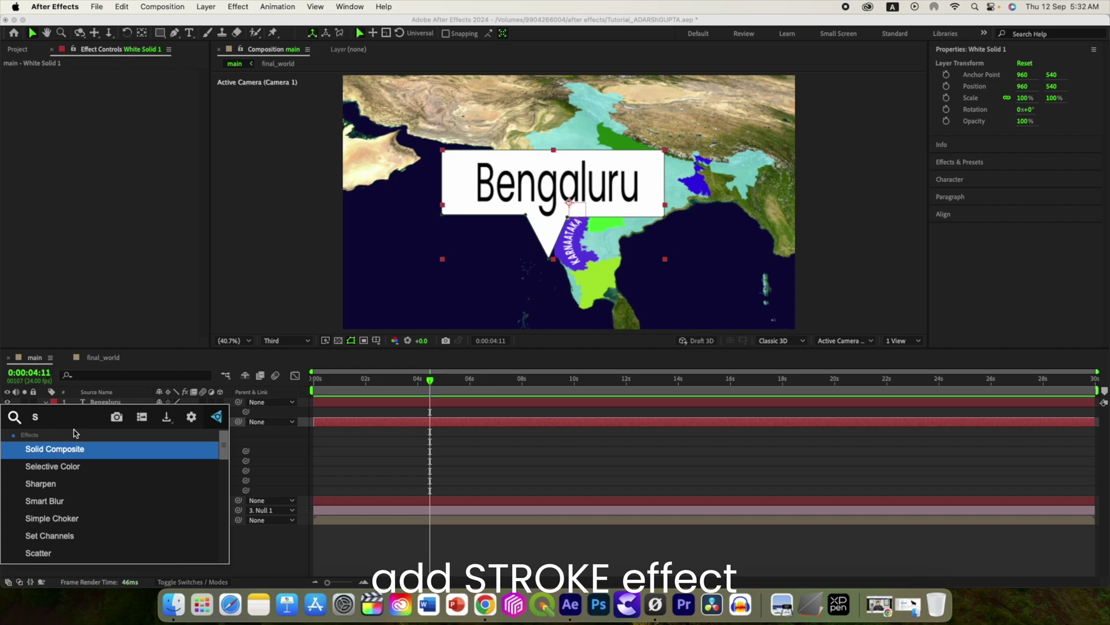
# Apply the Stroke effect to White Solid 1 with black colour 000000 and a brush size of 3.0
pyautogui.write('t')
pyautogui.click(90, 468)
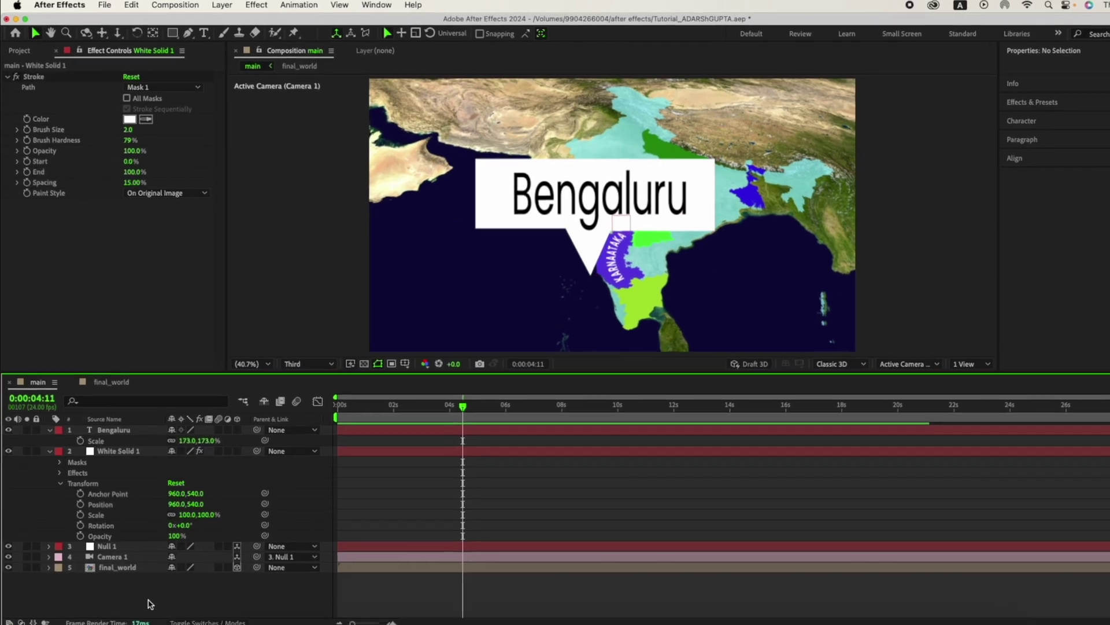
pyautogui.click(119, 113)
pyautogui.write('000000')
pyautogui.press('Return')
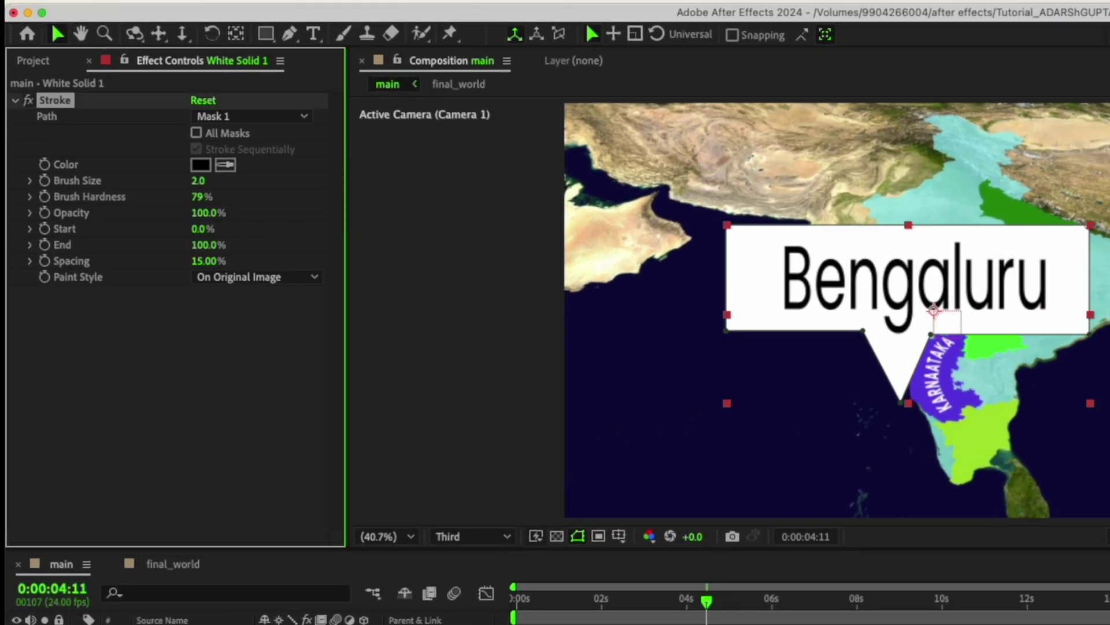
pyautogui.moveTo(198, 180); pyautogui.dragTo(204, 181)
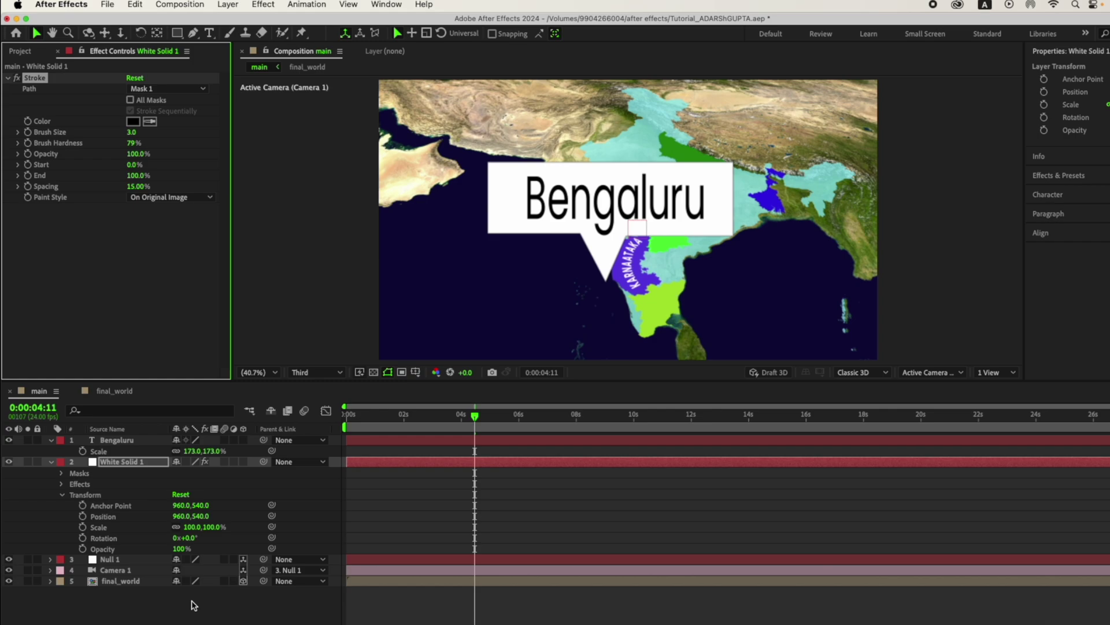
pyautogui.click(193, 601)
# Pre-compose the Bengaluru text and White Solid 1 into a new composition named Label1
pyautogui.press('u')
pyautogui.click(110, 411)
pyautogui.keyDown('shift'); pyautogui.click(107, 401); pyautogui.keyUp('shift')
pyautogui.rightClick(133, 406)
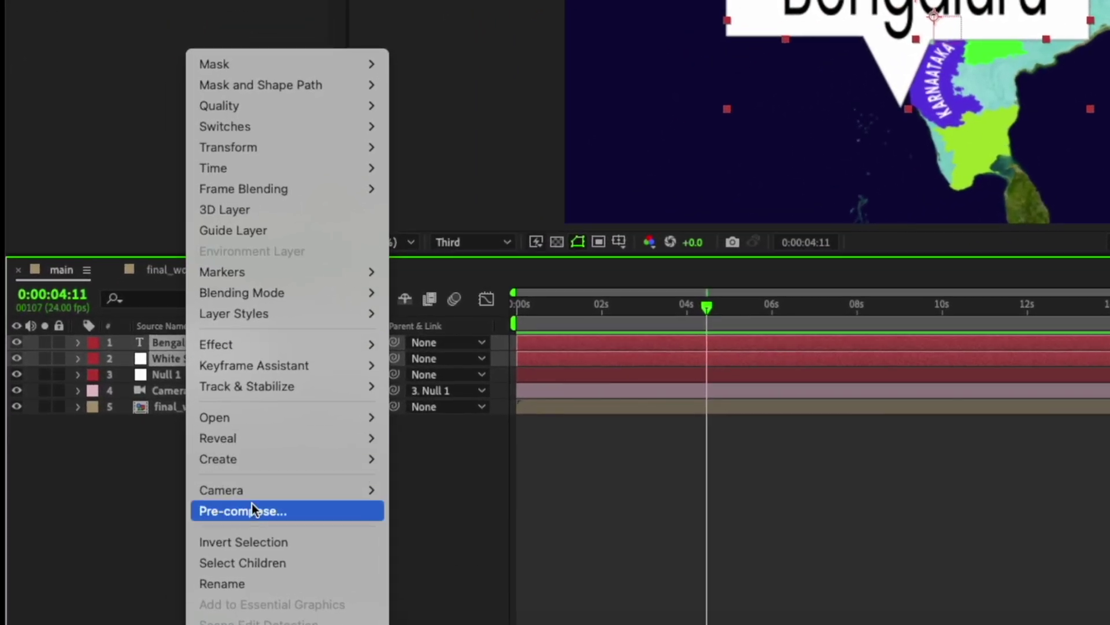
pyautogui.click(184, 510)
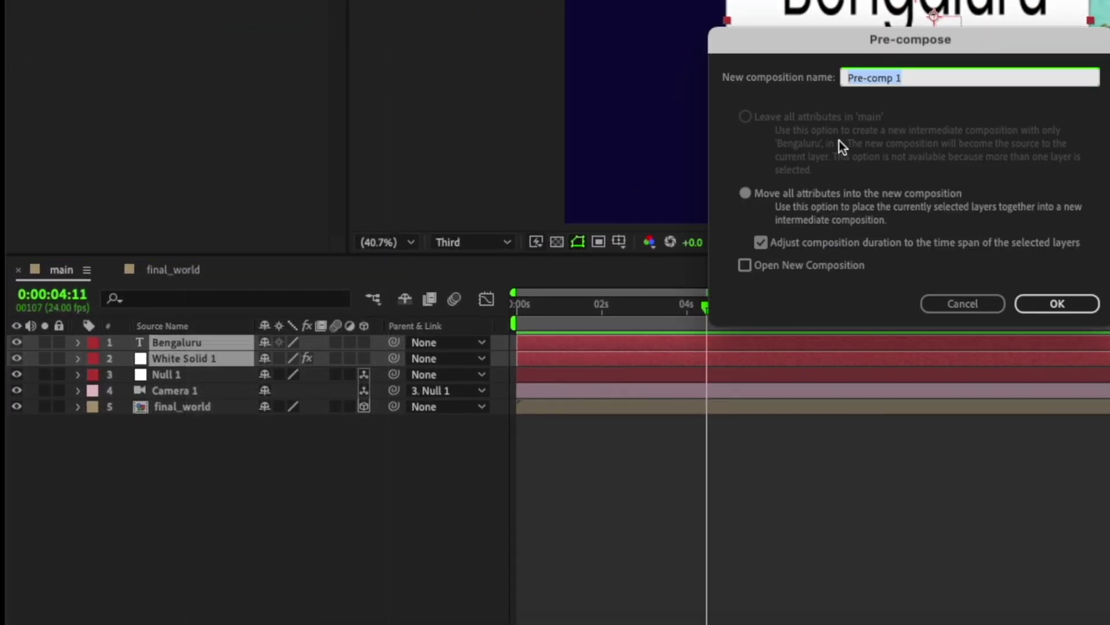
pyautogui.write('Label1')
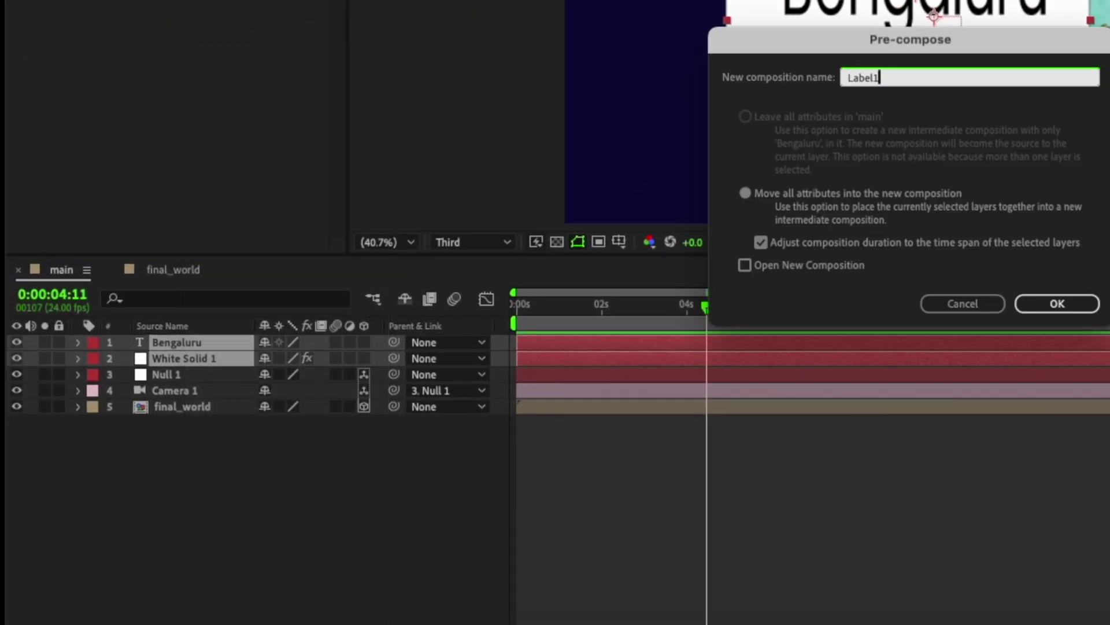
pyautogui.press('Return')
# Make the Label1 layer 3D and set its X rotation to 69° so it stands up on the map
pyautogui.click(363, 343)
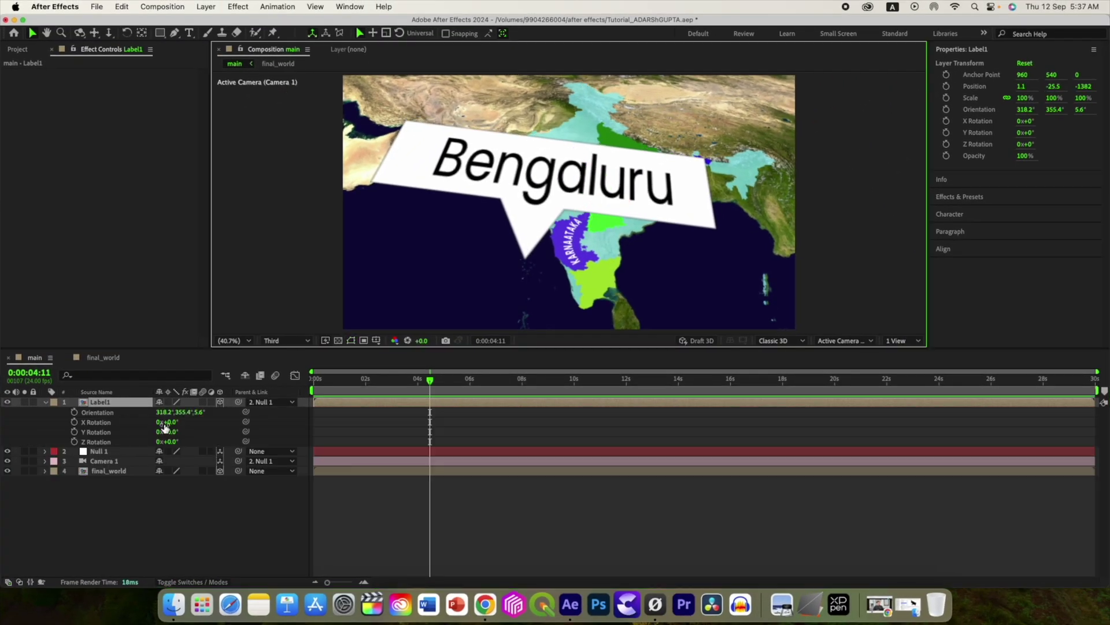
pyautogui.moveTo(168, 422)
pyautogui.mouseDown()
pyautogui.moveTo(198, 427)
pyautogui.moveTo(177, 423)
pyautogui.mouseUp()
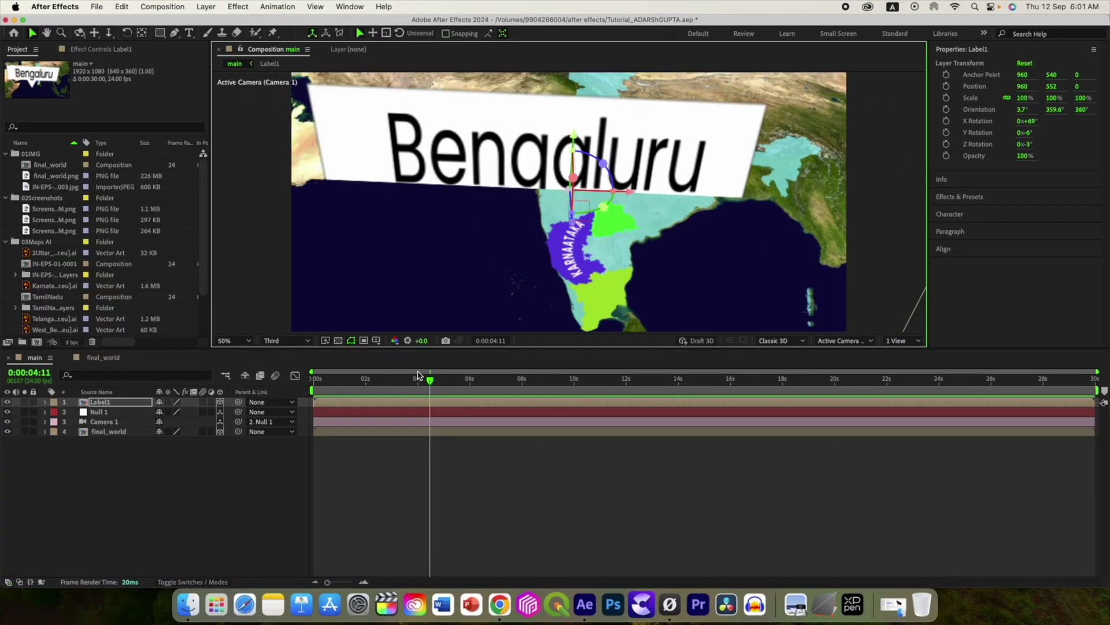
# Go to 3:13 and confirm the composition's View Options with layer controls and 3D transform gizmos switched on
pyautogui.moveTo(430, 383); pyautogui.dragTo(407, 391)
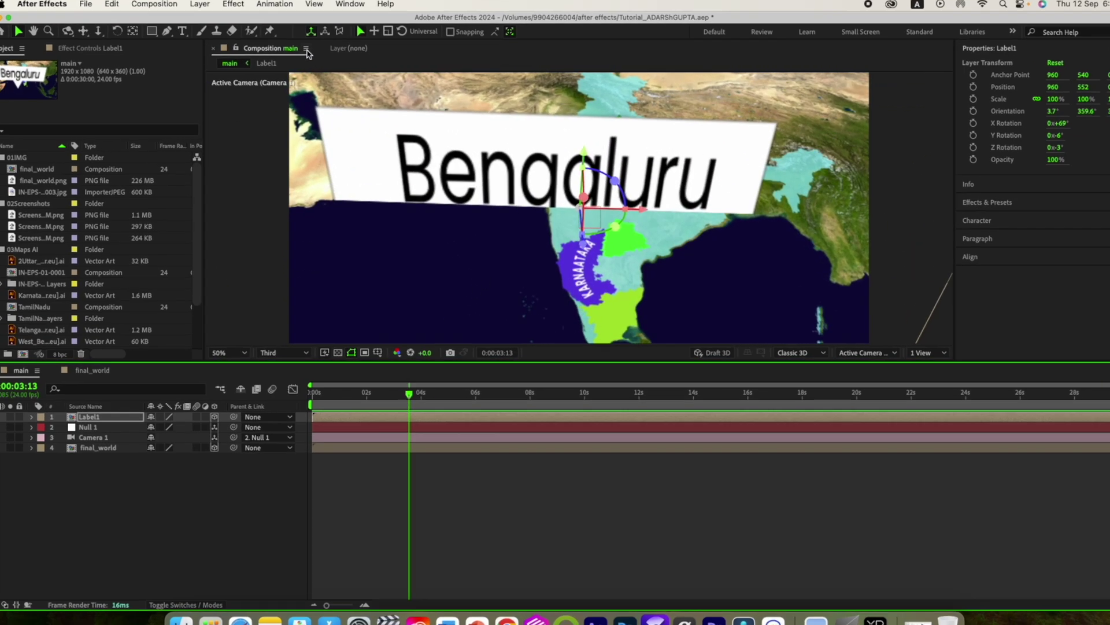
pyautogui.click(307, 50)
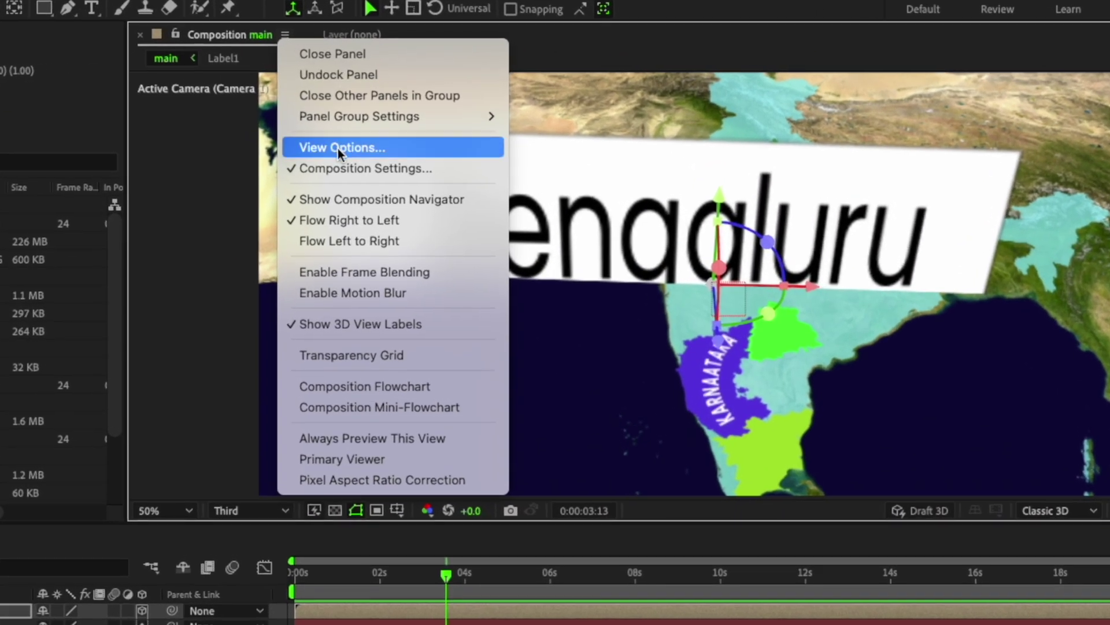
pyautogui.click(338, 148)
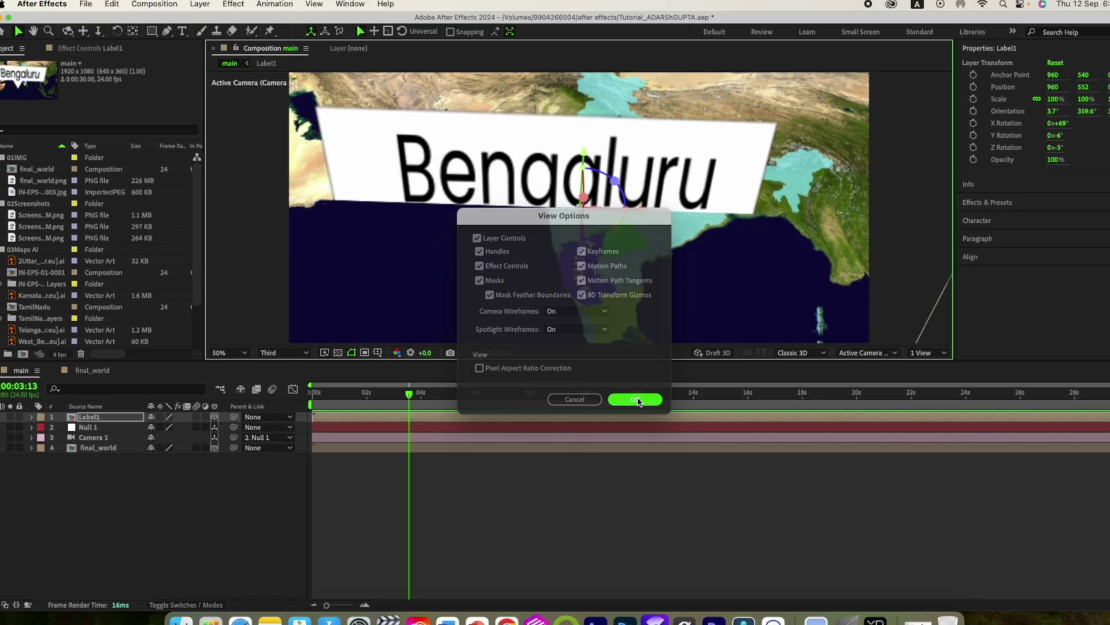
pyautogui.click(800, 581)
# Scale the Label1 layer down to 9% and nudge it on the map
pyautogui.press('s')
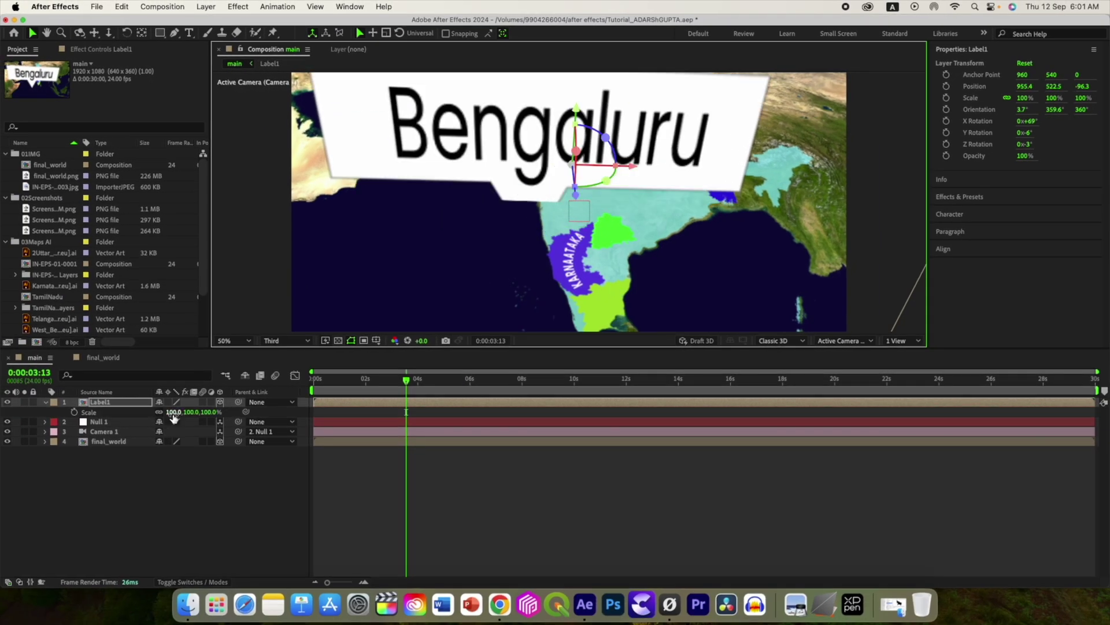
pyautogui.moveTo(173, 413); pyautogui.dragTo(135, 412)
pyautogui.moveTo(577, 110)
pyautogui.mouseDown()
pyautogui.moveTo(592, 130)
pyautogui.moveTo(588, 120)
pyautogui.mouseUp()
pyautogui.moveTo(168, 412); pyautogui.dragTo(155, 413)
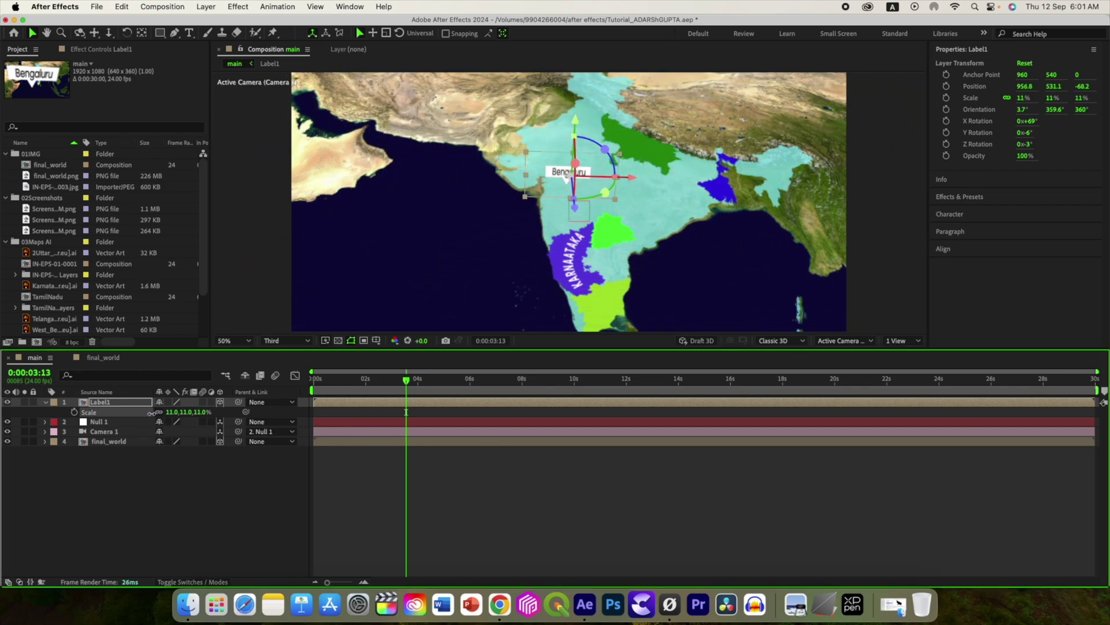
# Move the Label1 layer to the southeast edge of Karnataka, at about 1033.4, 762.6, -18.9
pyautogui.moveTo(575, 121); pyautogui.dragTo(573, 140)
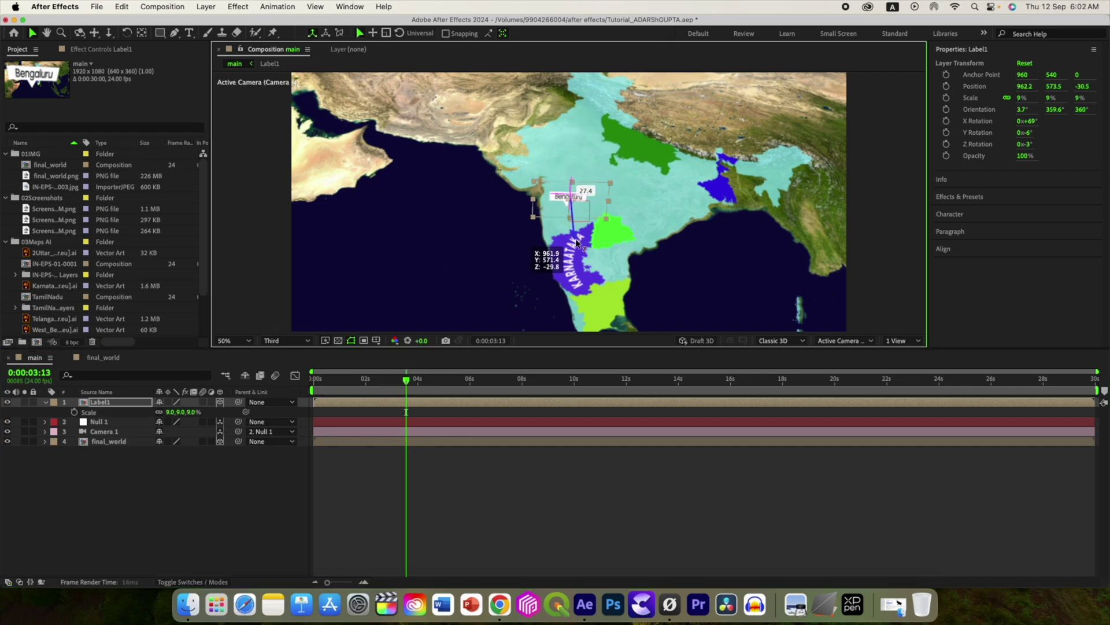
pyautogui.moveTo(587, 311); pyautogui.dragTo(588, 317)
pyautogui.moveTo(638, 270); pyautogui.dragTo(656, 271)
pyautogui.moveTo(603, 310); pyautogui.dragTo(603, 316)
pyautogui.moveTo(604, 223); pyautogui.dragTo(606, 268)
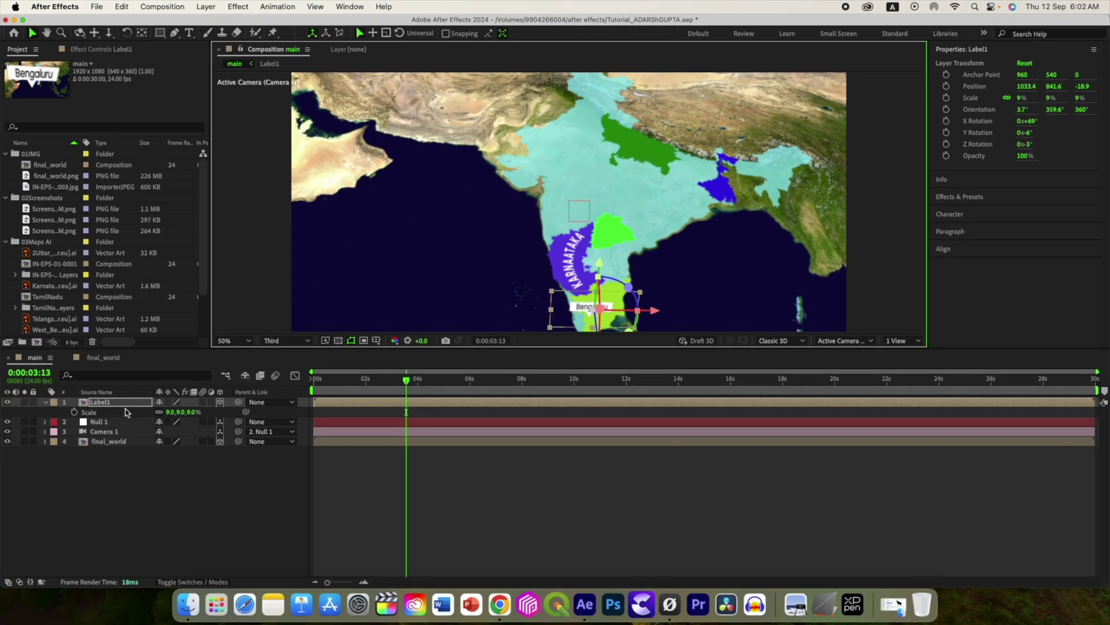
pyautogui.moveTo(180, 420); pyautogui.dragTo(155, 412)
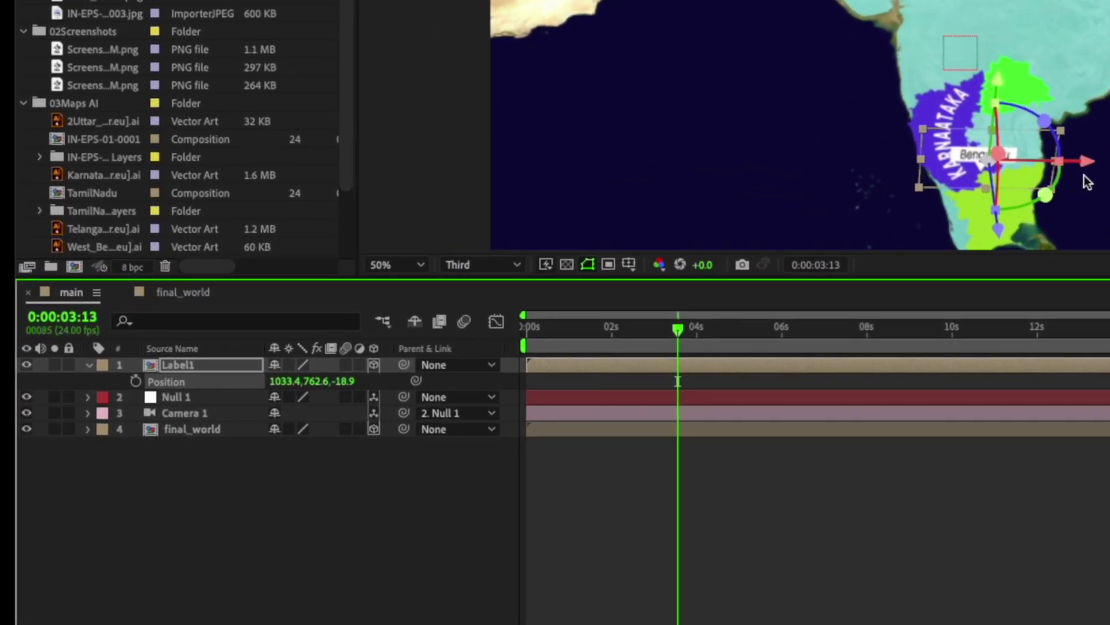
# Fine-tune Label1's orientation to about 4.1°, 2.7°, 358.7° and its Z position to -20.3, and check it along the timeline
pyautogui.moveTo(1045, 121); pyautogui.dragTo(1042, 117)
pyautogui.moveTo(993, 81); pyautogui.dragTo(992, 82)
pyautogui.moveTo(676, 331); pyautogui.dragTo(672, 331)
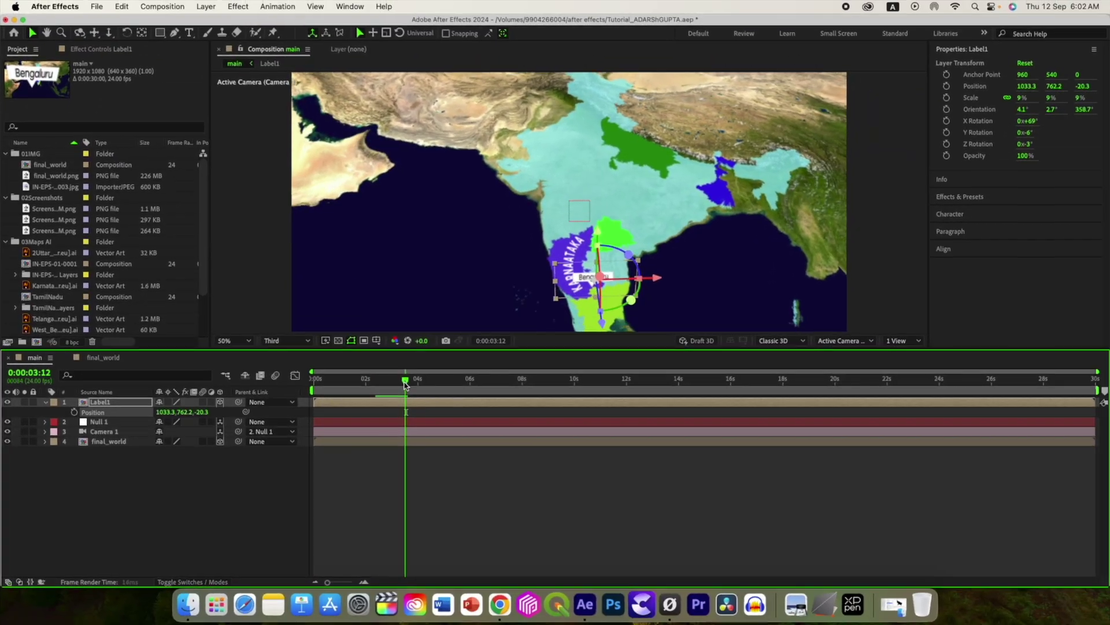
pyautogui.moveTo(406, 383); pyautogui.dragTo(498, 381)
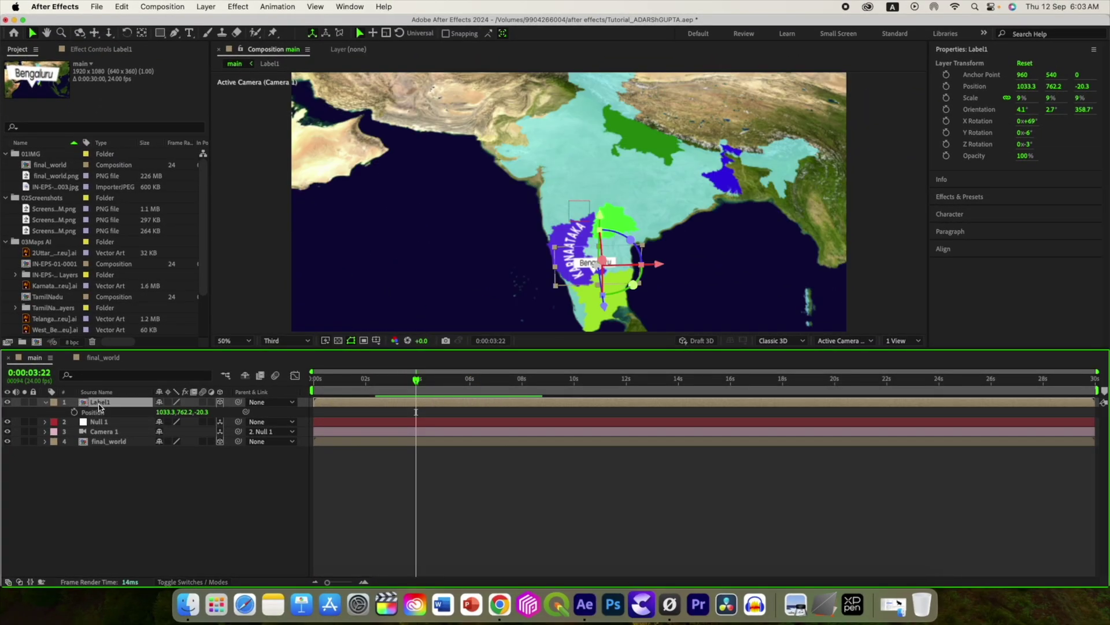
# In the Label1 composition, draw a circle about 355 px wide at the callout's tip and place its layer below White Solid 1
pyautogui.doubleClick(99, 403)
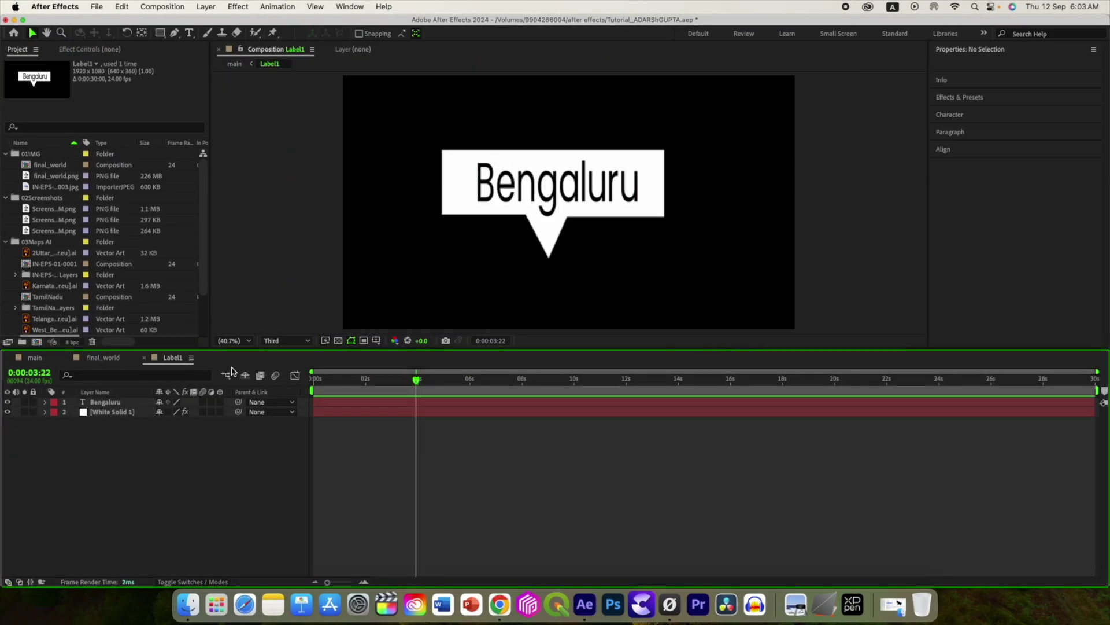
pyautogui.click(162, 34)
pyautogui.click(187, 59)
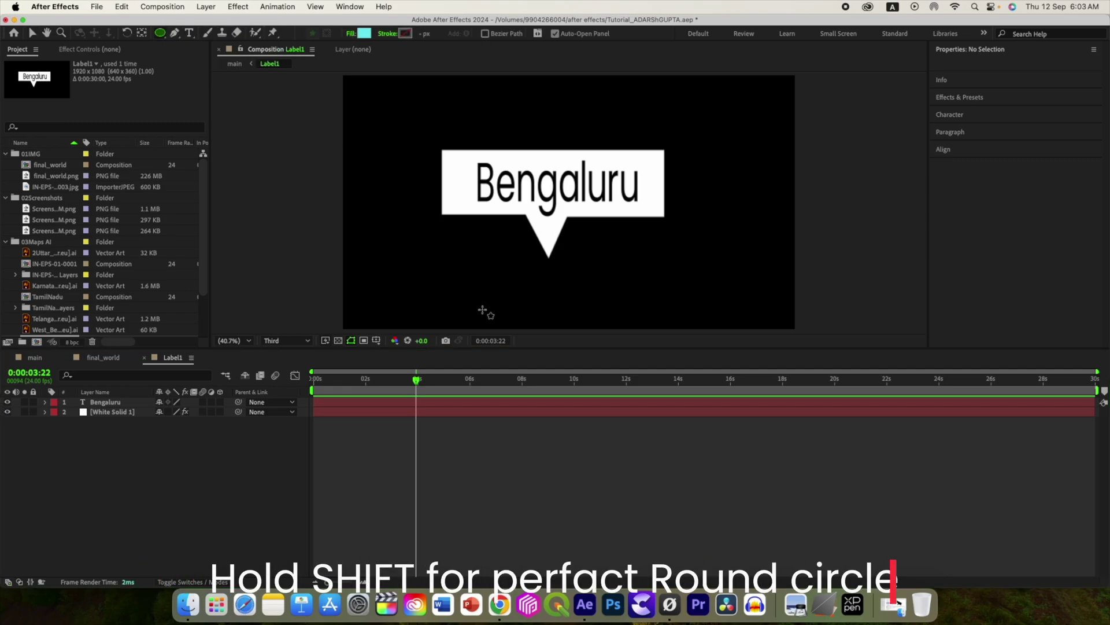
pyautogui.moveTo(506, 238); pyautogui.dragTo(593, 319)
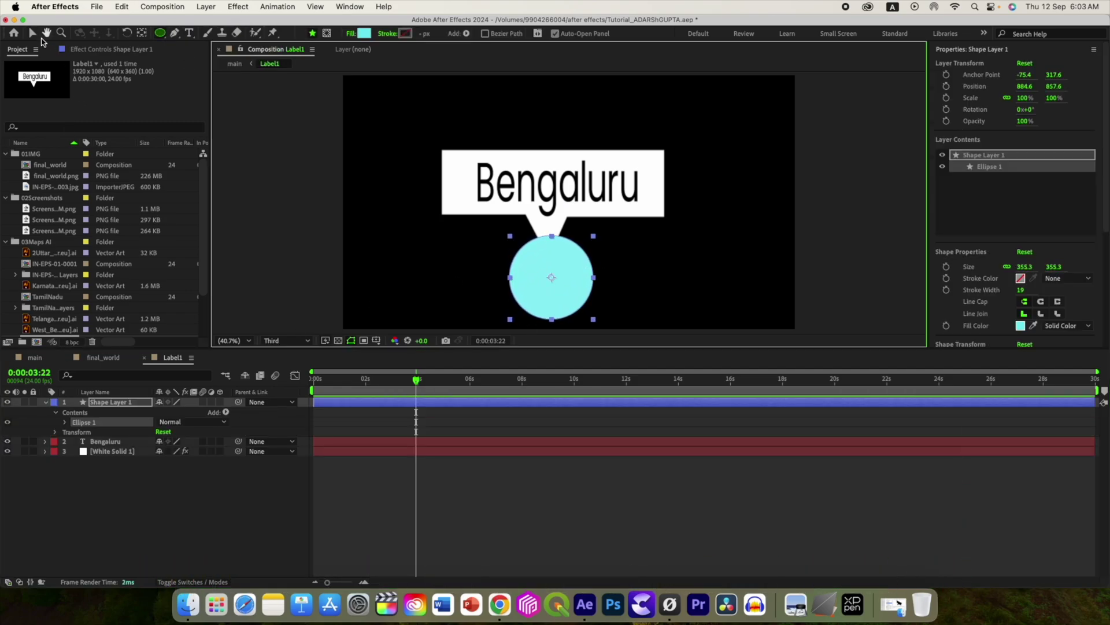
pyautogui.click(32, 33)
pyautogui.click(101, 407)
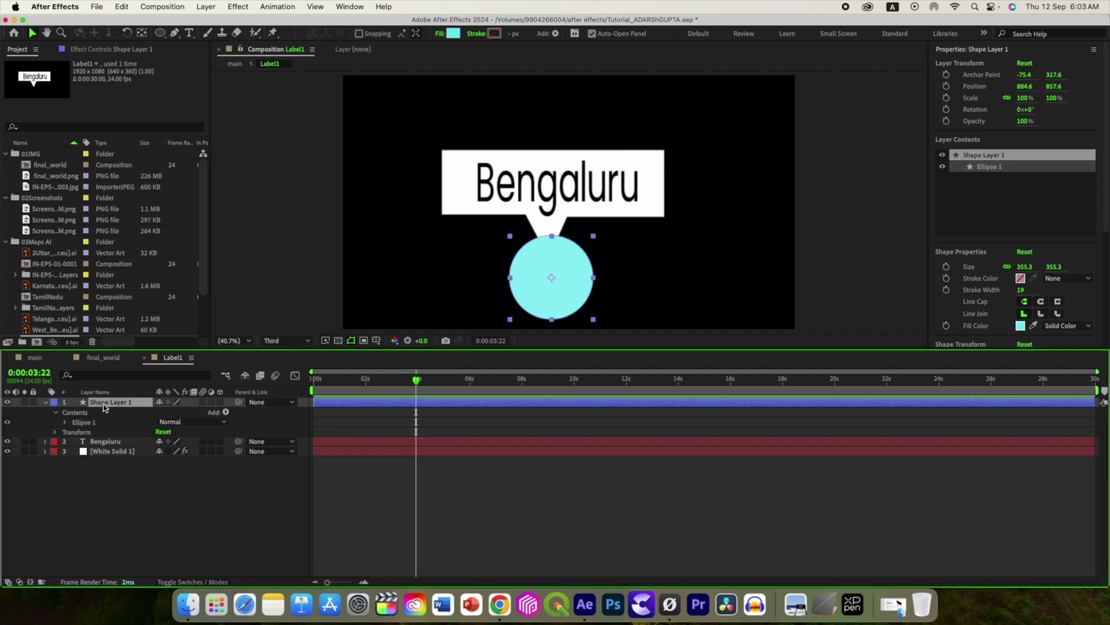
pyautogui.moveTo(104, 407); pyautogui.dragTo(104, 468)
# Change the circle's fill colour to red FA0B07
pyautogui.click(454, 33)
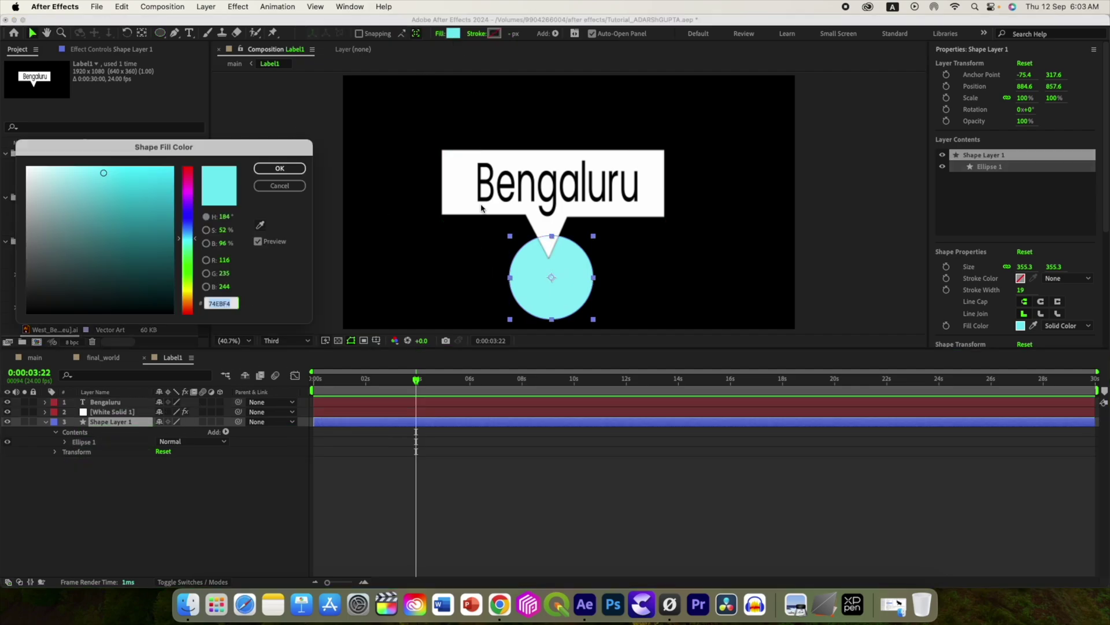
pyautogui.click(187, 313)
pyautogui.click(171, 171)
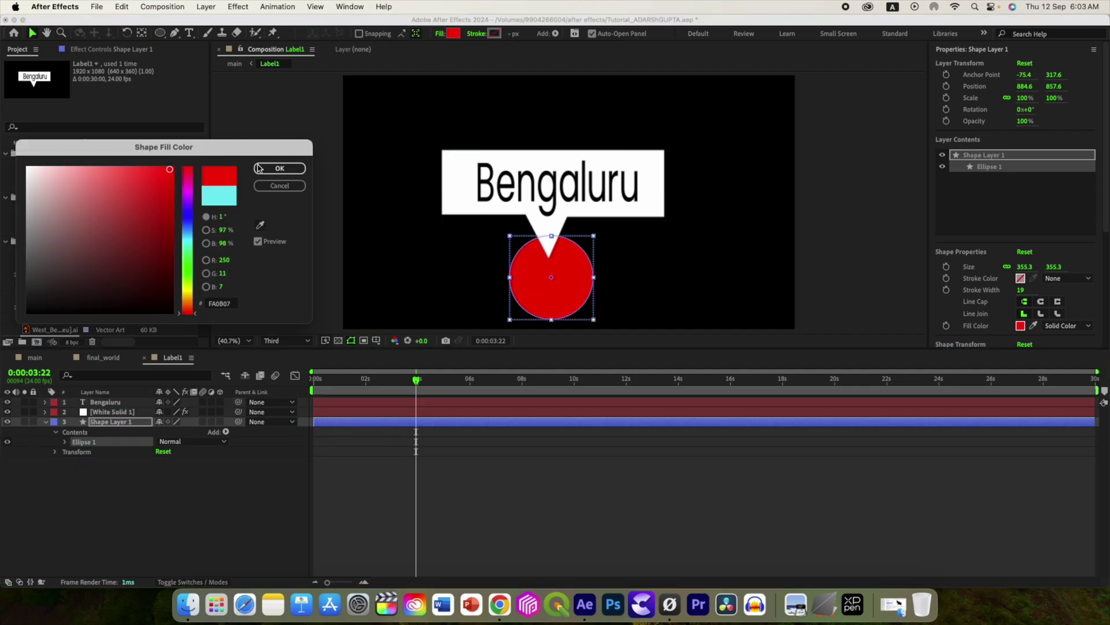
pyautogui.press('Return')
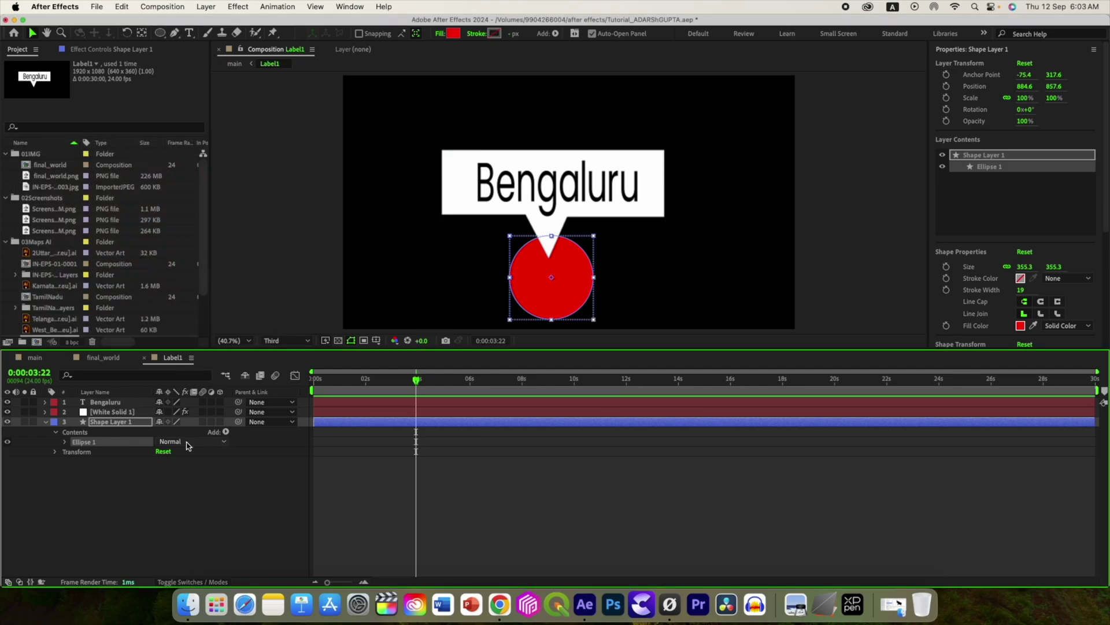
# Make the circle's shape layer 3D, tilt it back into a flat disc and align it with the callout's tip
pyautogui.click(219, 422)
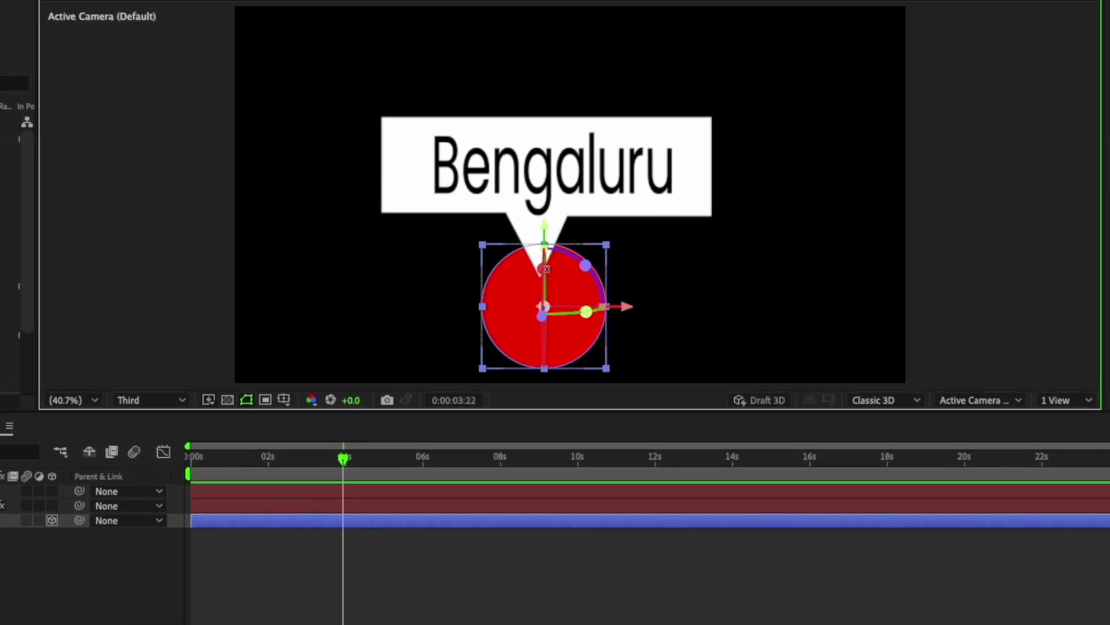
pyautogui.moveTo(559, 277)
pyautogui.mouseDown()
pyautogui.moveTo(547, 278)
pyautogui.moveTo(542, 307)
pyautogui.moveTo(537, 284)
pyautogui.mouseUp()
pyautogui.moveTo(538, 230); pyautogui.dragTo(538, 228)
pyautogui.moveTo(536, 283); pyautogui.dragTo(536, 291)
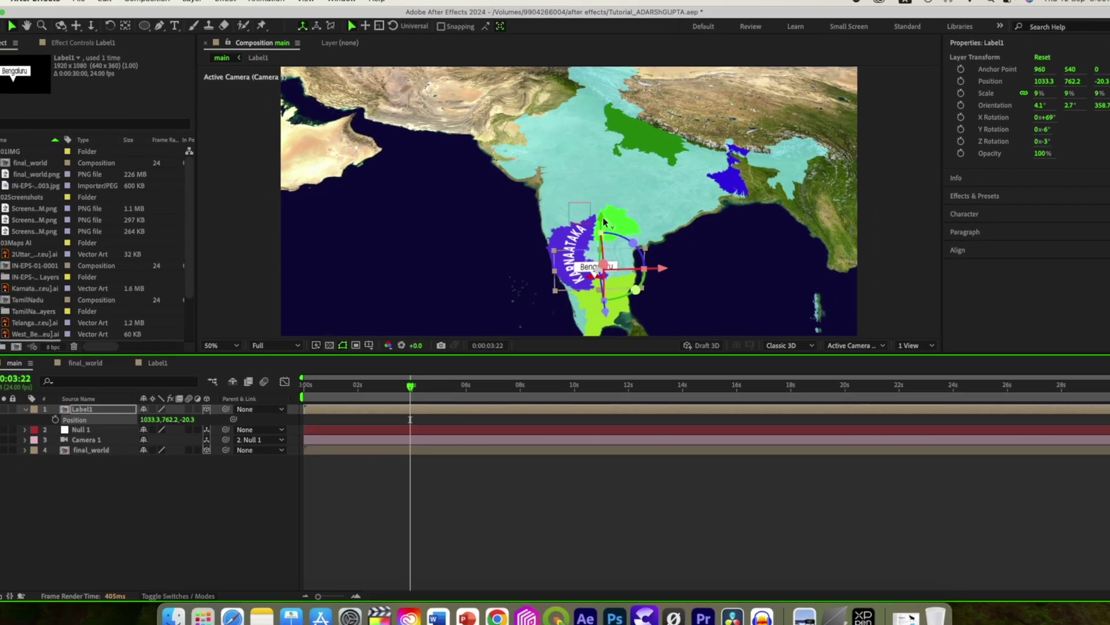
# Adjust the Label1 layer's placement on the map in main, and nudge the Bengaluru text toward the centre of its callout box
pyautogui.moveTo(603, 217); pyautogui.dragTo(621, 210)
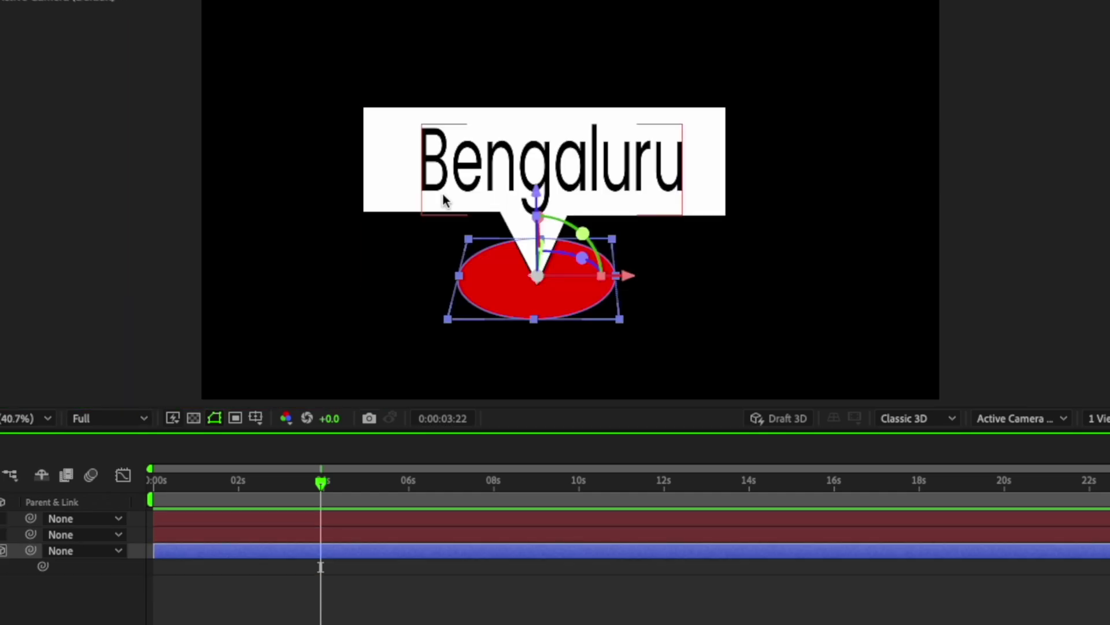
pyautogui.moveTo(546, 169); pyautogui.dragTo(541, 164)
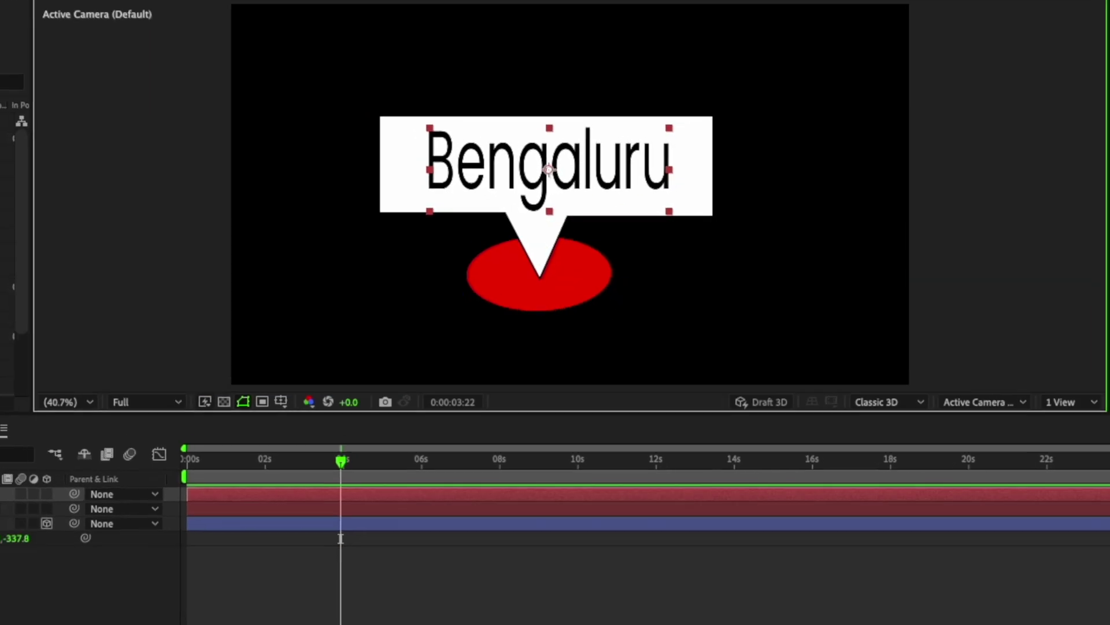
# Move the Bengaluru text and White Solid 1 slightly down together onto the red disc, and place the solid's anchor point at the callout tip
pyautogui.click(565, 189)
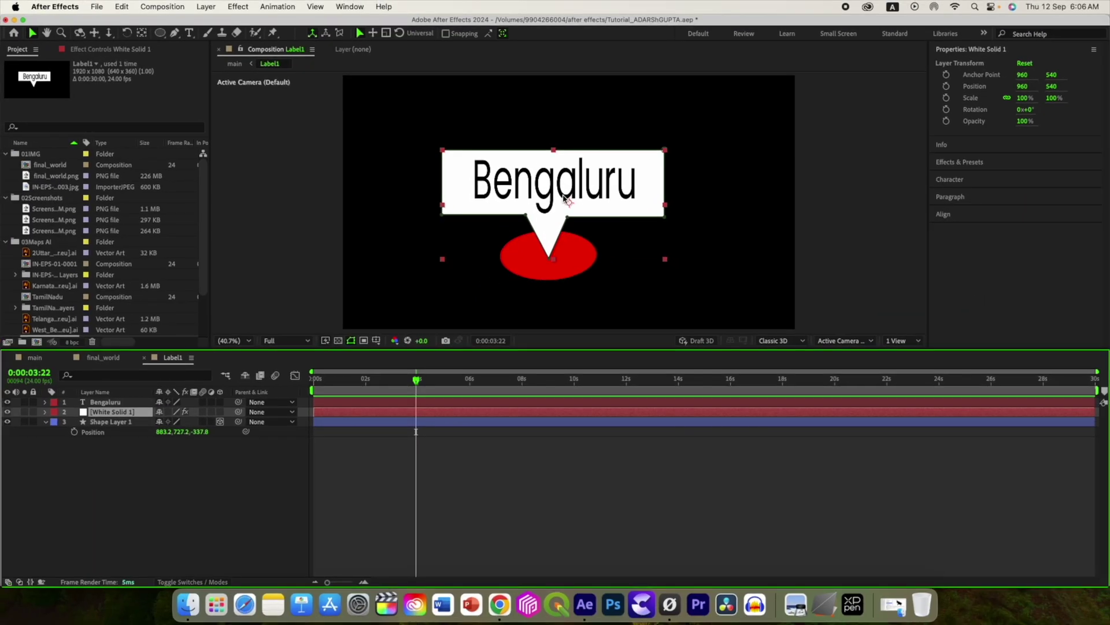
pyautogui.keyDown('shift'); pyautogui.click(545, 191); pyautogui.keyUp('shift')
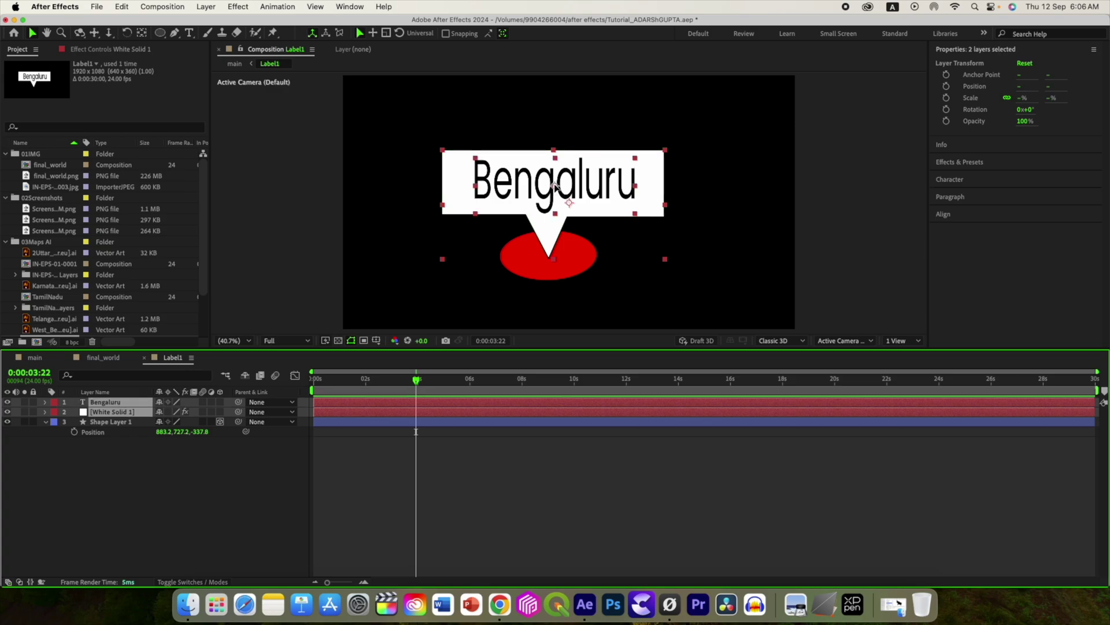
pyautogui.moveTo(553, 186); pyautogui.dragTo(554, 190)
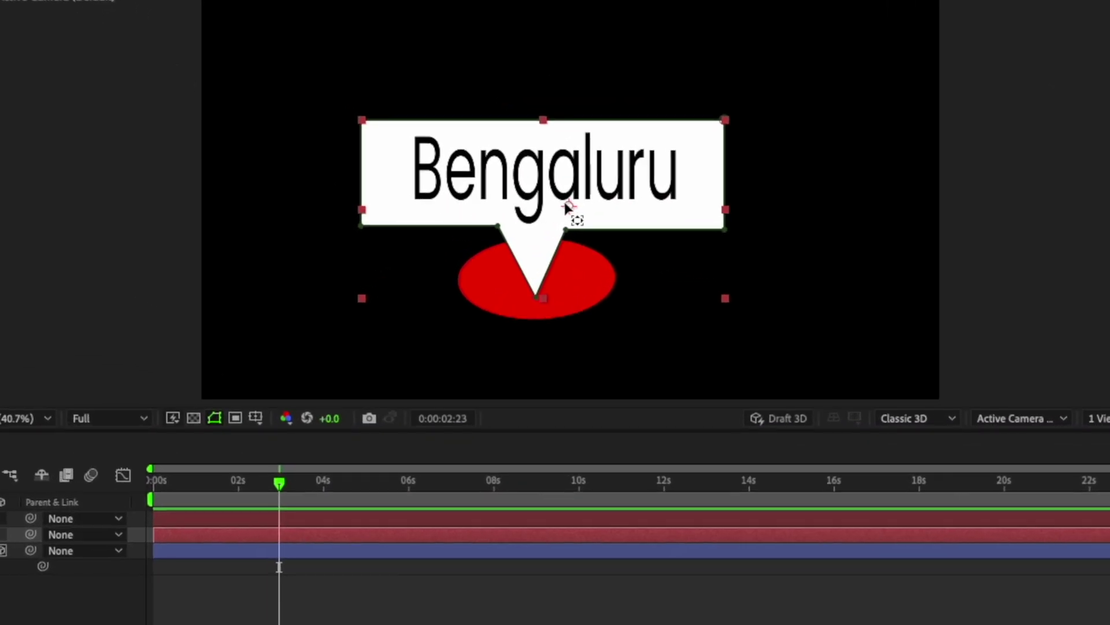
pyautogui.moveTo(570, 207); pyautogui.dragTo(549, 264)
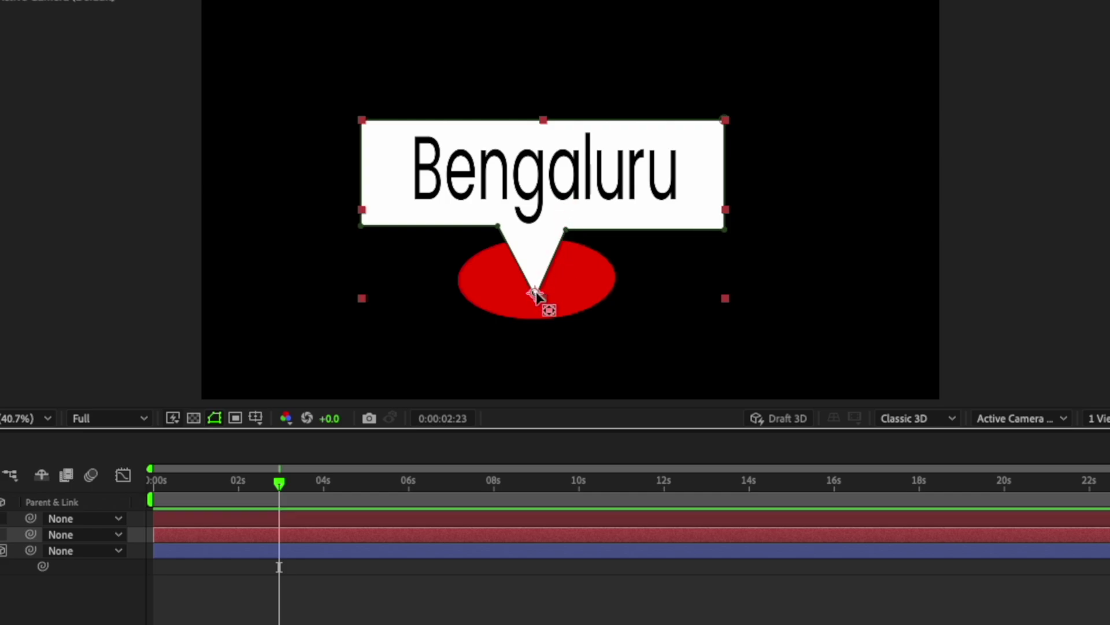
# Keyframe the scale of the Bengaluru text and White Solid 1 from 0% at 0:00:02:23 to 173% and 100% about two seconds later
pyautogui.click(37, 427)
pyautogui.keyDown('shift'); pyautogui.click(97, 411); pyautogui.keyUp('shift')
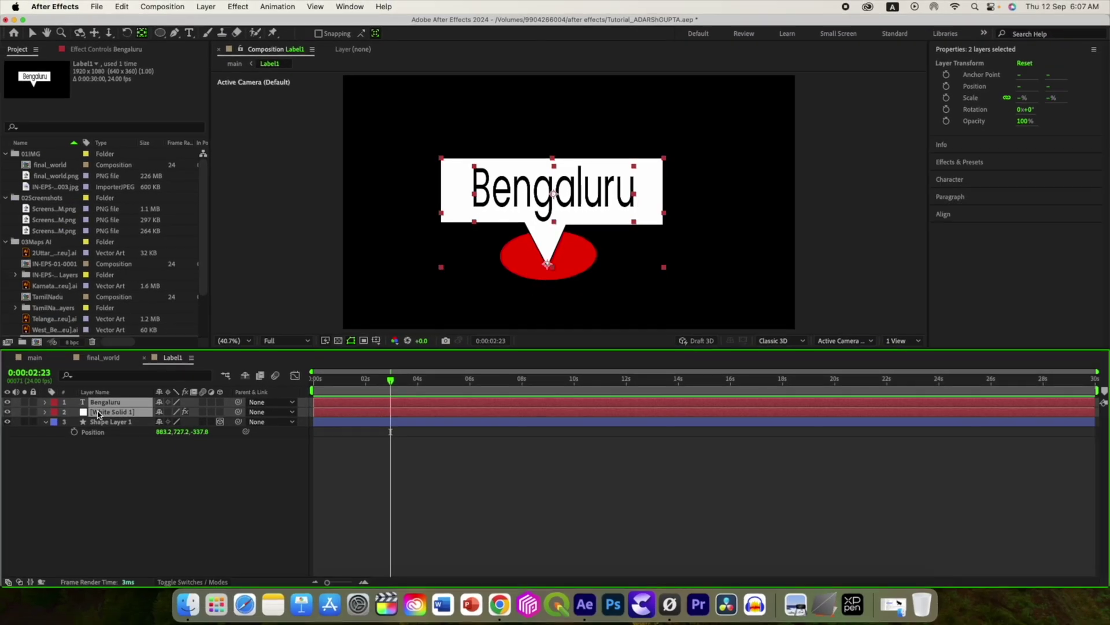
pyautogui.press('s')
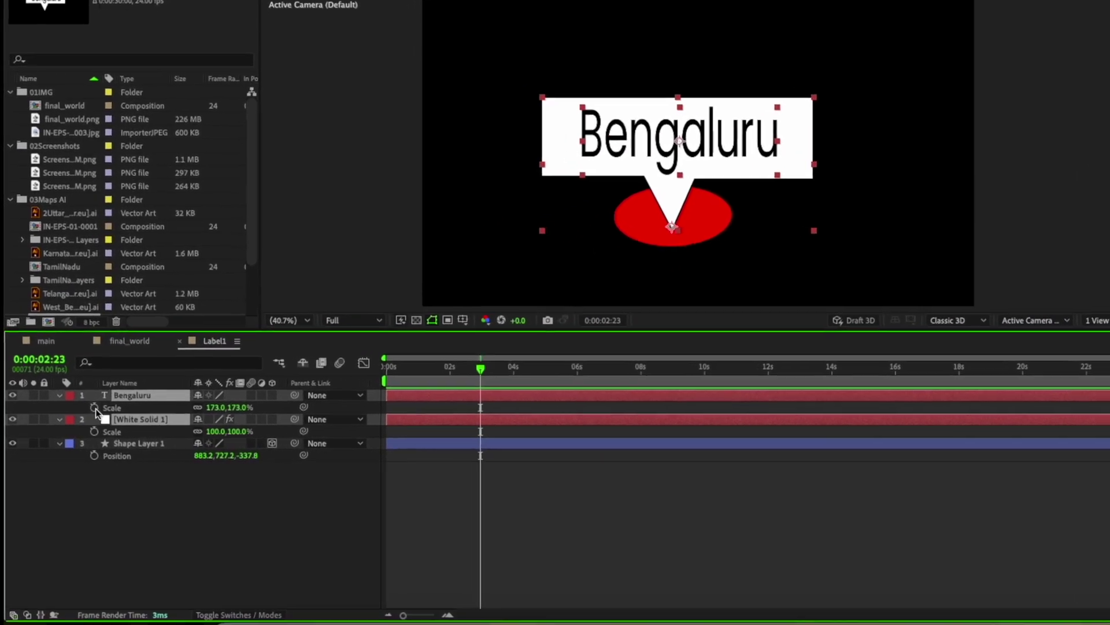
pyautogui.click(74, 411)
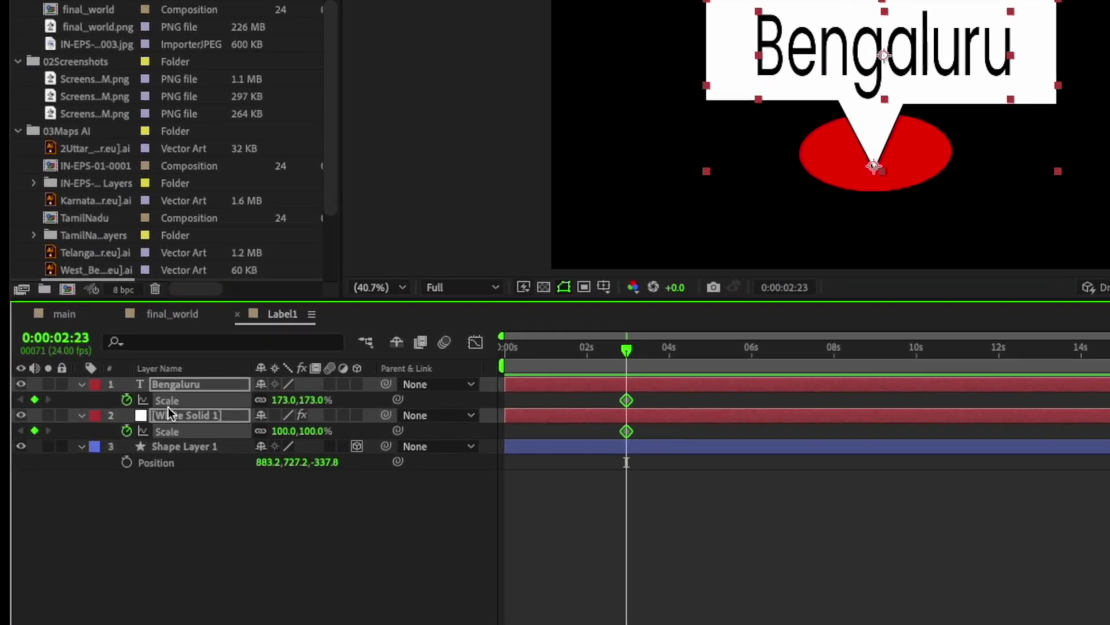
pyautogui.moveTo(667, 436)
pyautogui.mouseDown()
pyautogui.moveTo(635, 395)
pyautogui.moveTo(652, 398)
pyautogui.mouseUp()
pyautogui.moveTo(730, 404)
pyautogui.mouseDown()
pyautogui.moveTo(771, 405)
pyautogui.moveTo(741, 400)
pyautogui.mouseUp()
pyautogui.click(287, 399)
pyautogui.press('Return')
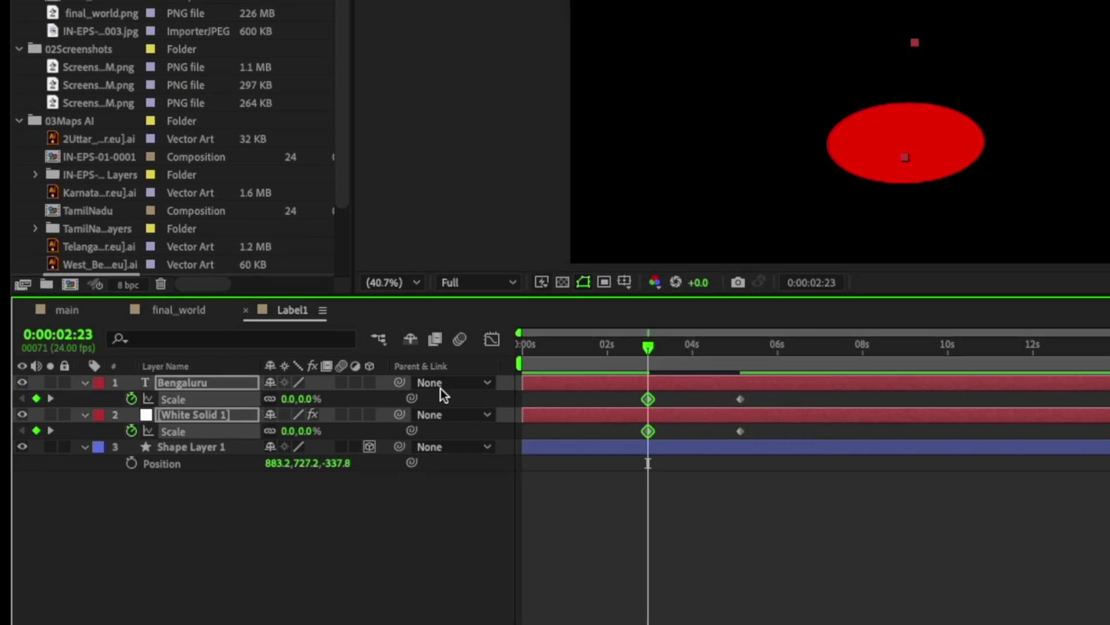
# Apply Easy Ease to the scale keyframes of the Bengaluru text and White Solid 1, and preview the composition from the start
pyautogui.moveTo(762, 439); pyautogui.dragTo(631, 391)
pyautogui.click(350, 6)
pyautogui.moveTo(362, 74)
pyautogui.click(637, 113)
pyautogui.click(960, 279)
pyautogui.click(861, 147)
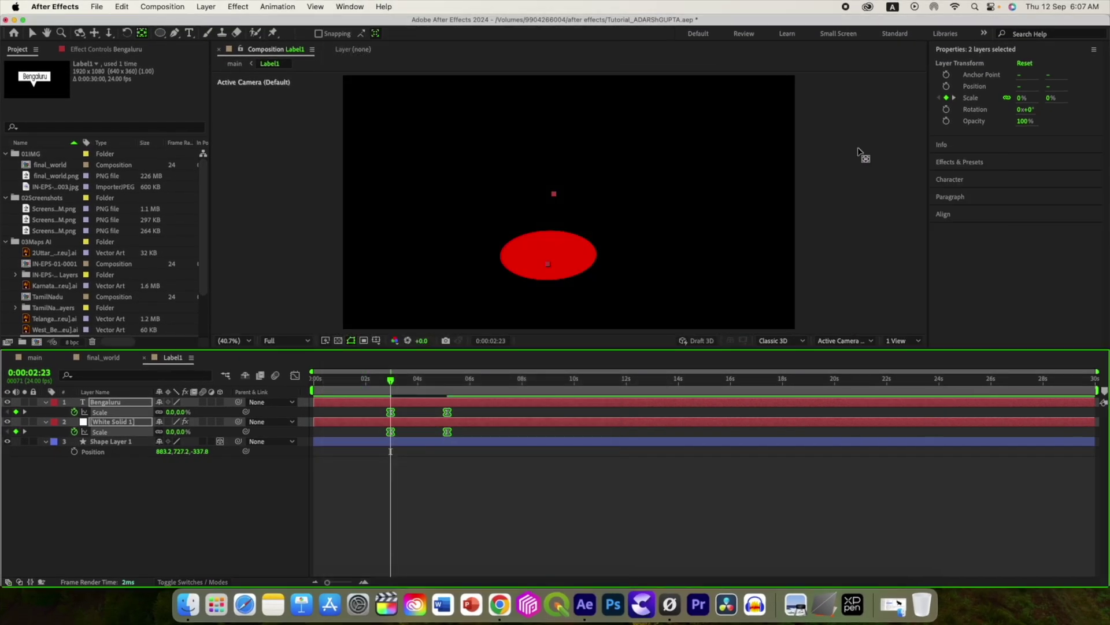
pyautogui.moveTo(392, 385); pyautogui.dragTo(308, 379)
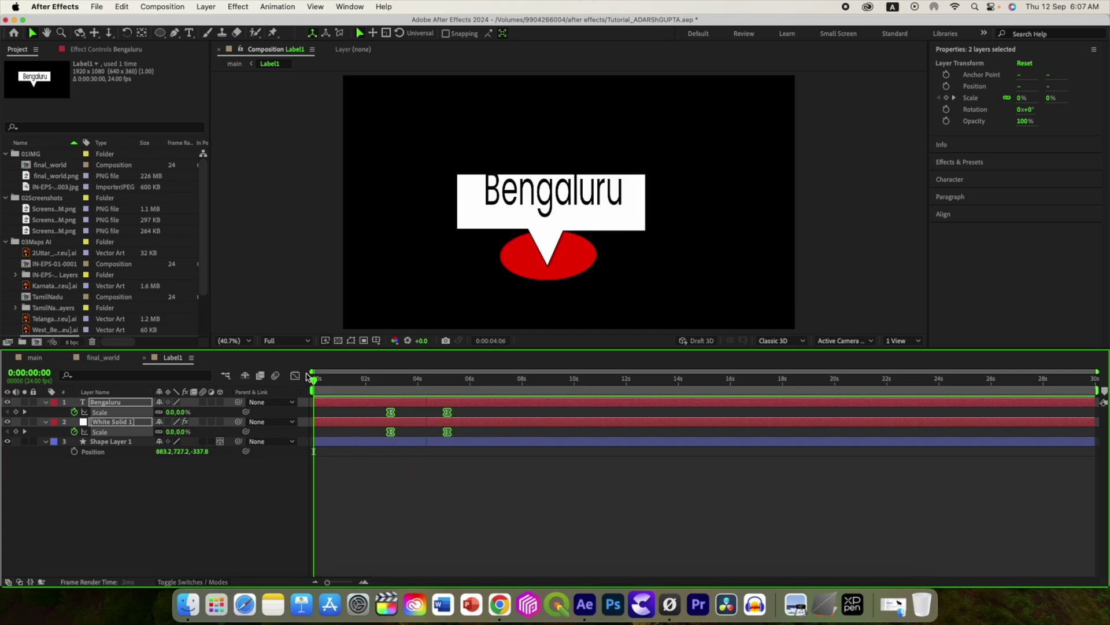
pyautogui.press('space')
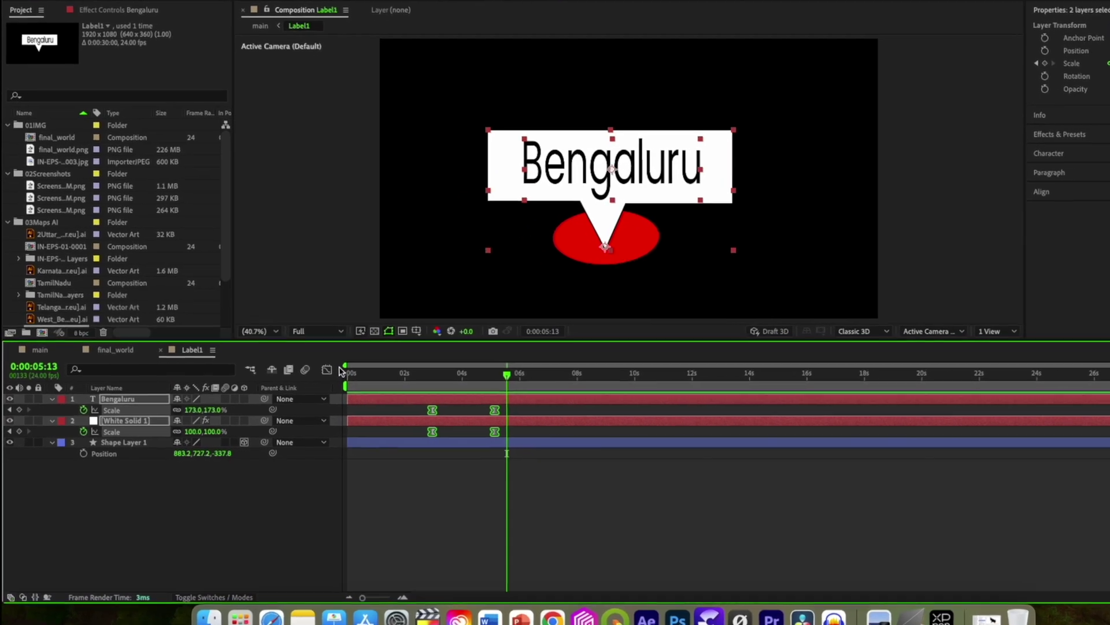
# Keyframe Shape Layer 1's scale from 0% where the callout's growth ends to 100, 124.5, 100% at 0:00:08:01
pyautogui.click(115, 441)
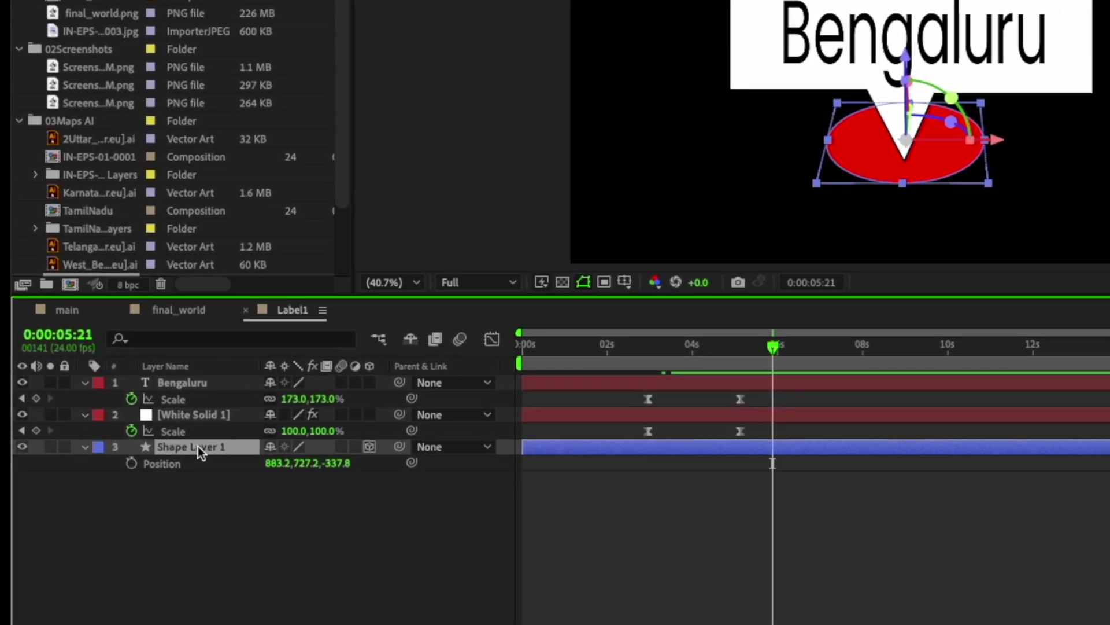
pyautogui.press('s')
pyautogui.click(171, 466)
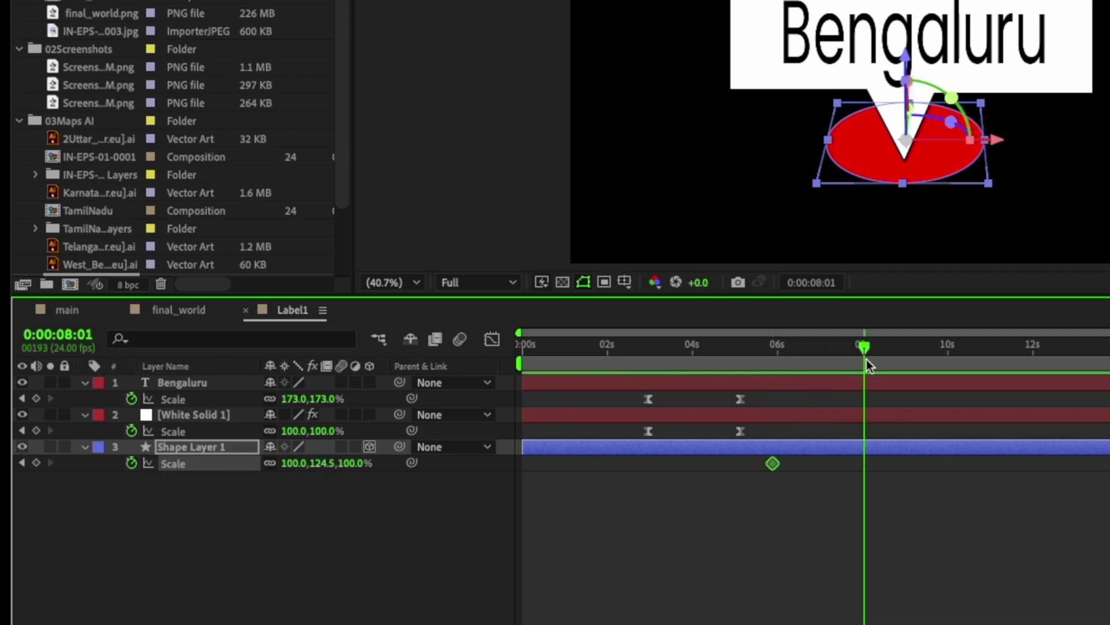
pyautogui.click(295, 463)
pyautogui.write('0')
pyautogui.press('Return')
pyautogui.moveTo(773, 463); pyautogui.dragTo(741, 464)
# Ease both scale keyframes of Shape Layer 1 into a sharp mid-motion speed peak, and preview the animation from the start
pyautogui.moveTo(912, 482); pyautogui.dragTo(727, 462)
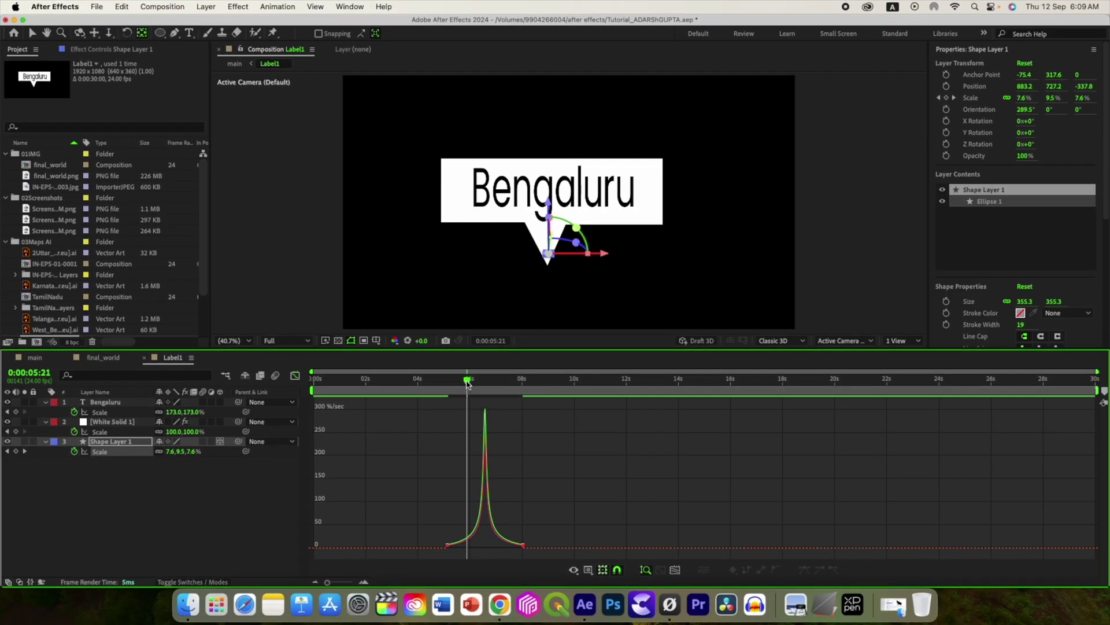
pyautogui.moveTo(461, 384); pyautogui.dragTo(306, 384)
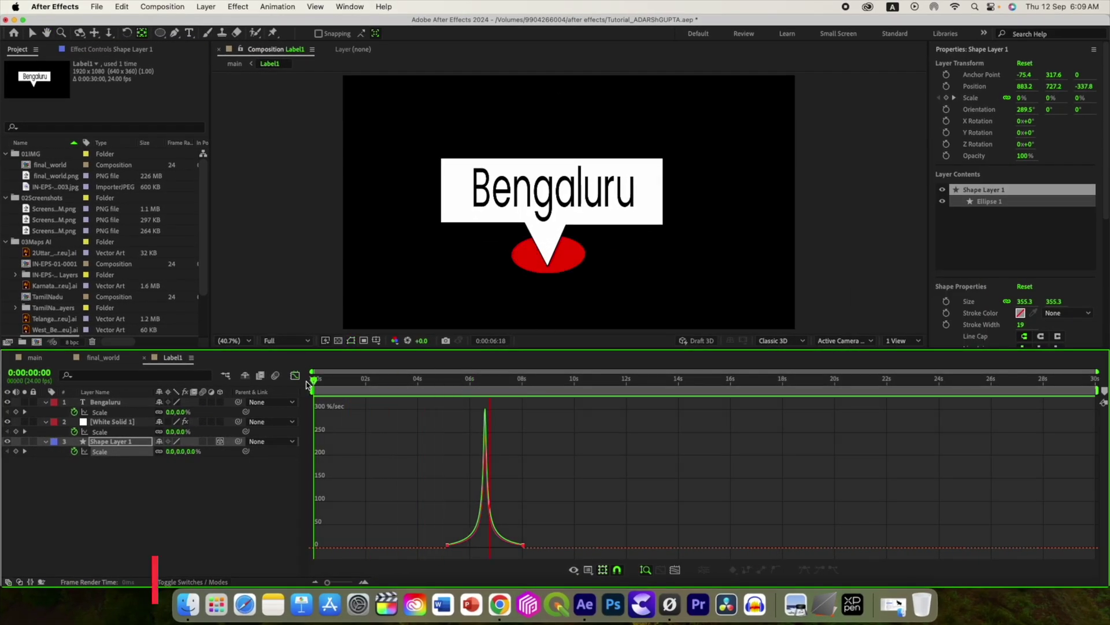
pyautogui.press('space')
pyautogui.click(295, 376)
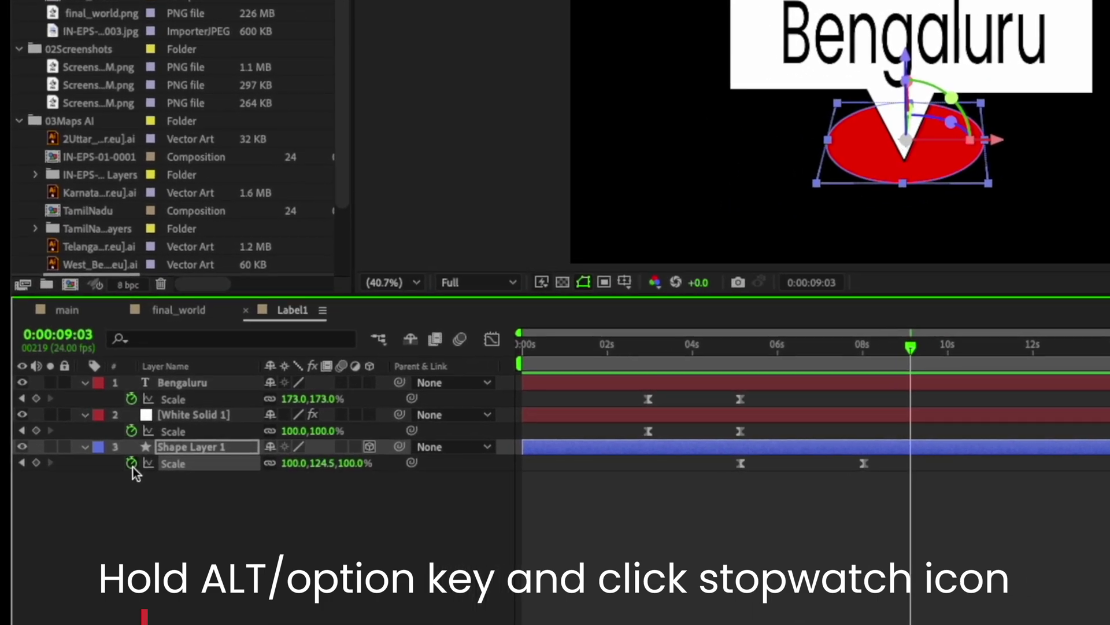
# Add the expression loopOut() to Shape Layer 1's scale, preview the looping disc, and check the label animation in the main composition
pyautogui.keyDown('alt'); pyautogui.click(75, 451); pyautogui.keyUp('alt')
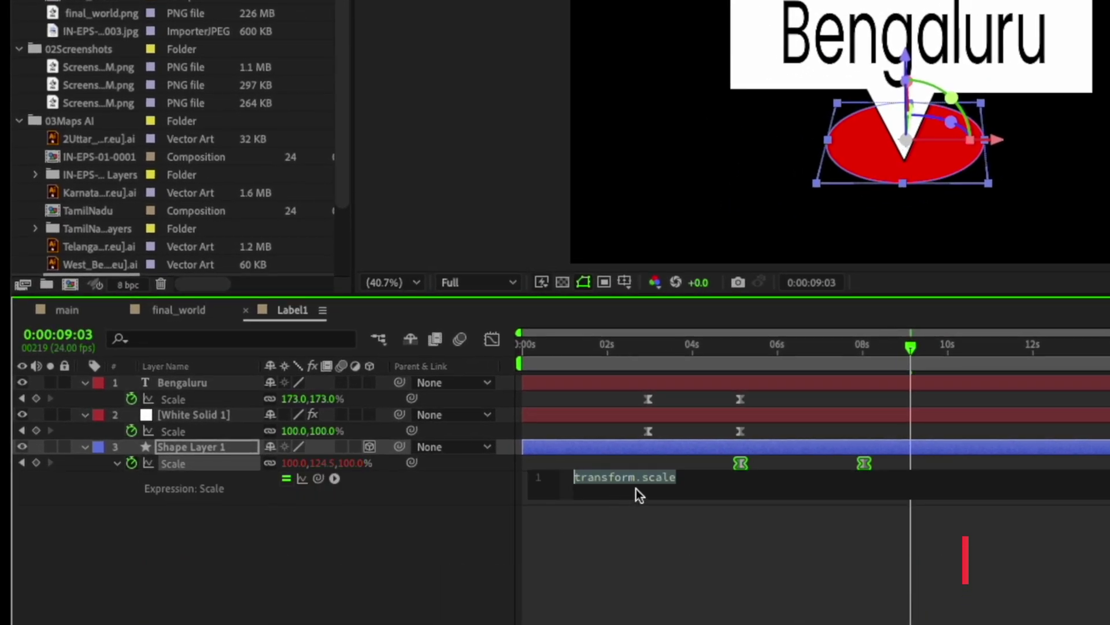
pyautogui.write('l')
pyautogui.write('oopOut()')
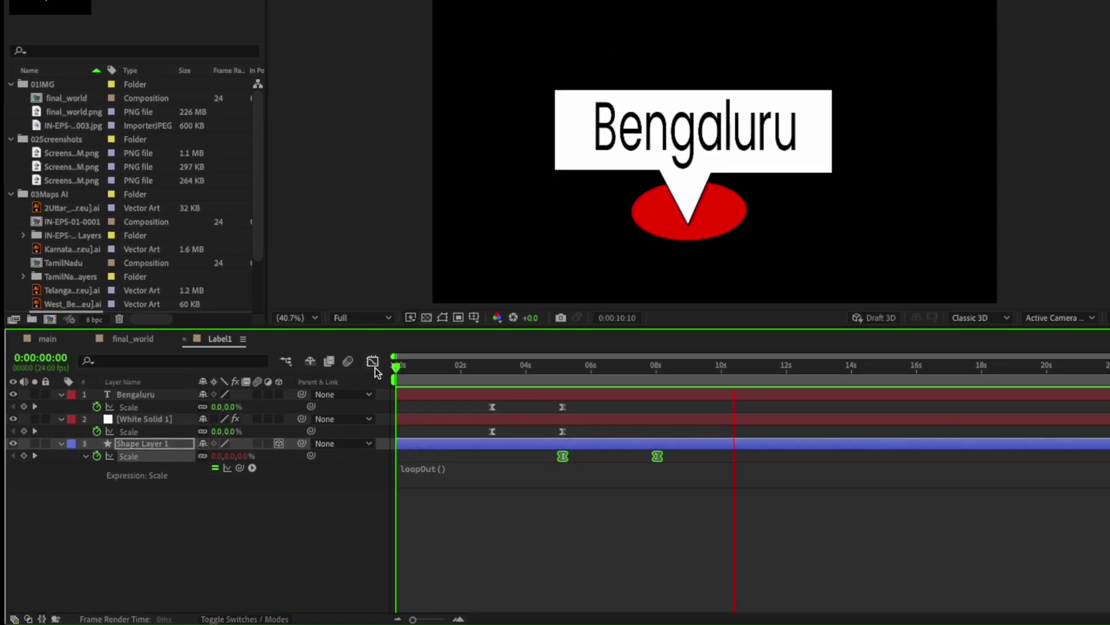
pyautogui.press('space')
pyautogui.click(46, 339)
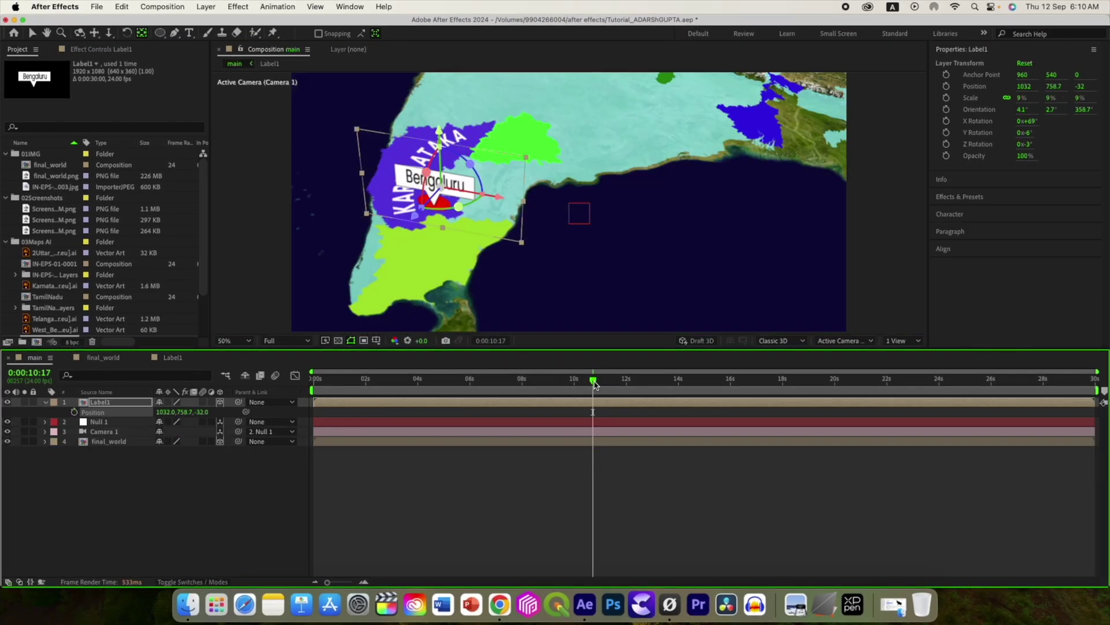
pyautogui.moveTo(594, 381); pyautogui.dragTo(359, 382)
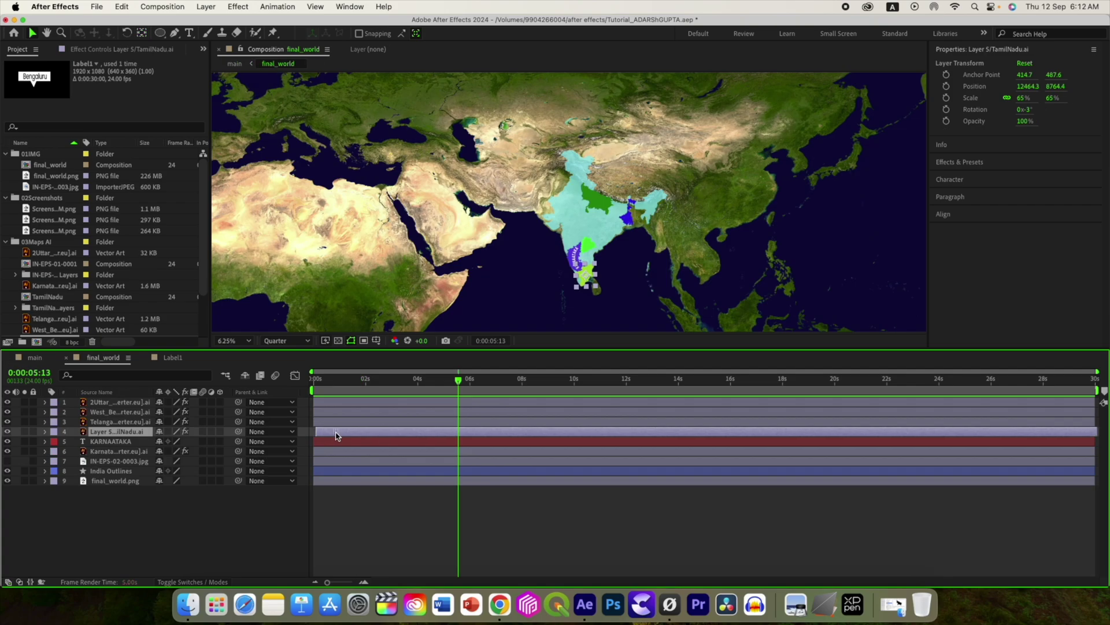
# In final_world, start the Tamil Nadu layer at about 0:00:05:01 and fade its opacity from 0% to 100% with Easy Ease keyframes
pyautogui.moveTo(339, 436); pyautogui.dragTo(466, 437)
pyautogui.press('t')
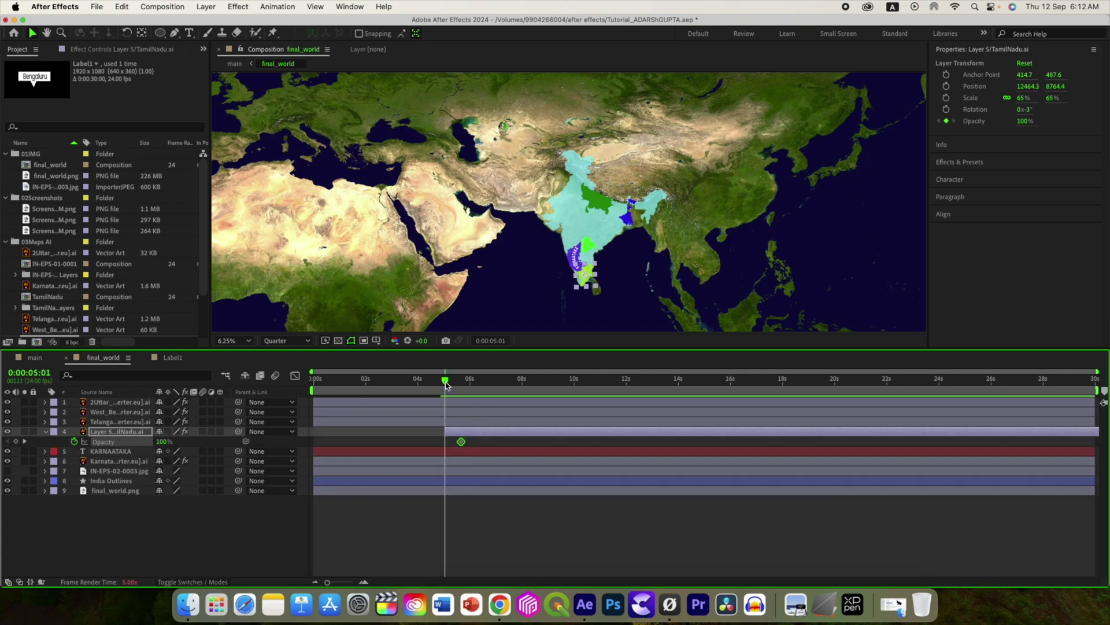
pyautogui.click(169, 443)
pyautogui.write('0')
pyautogui.press('Return')
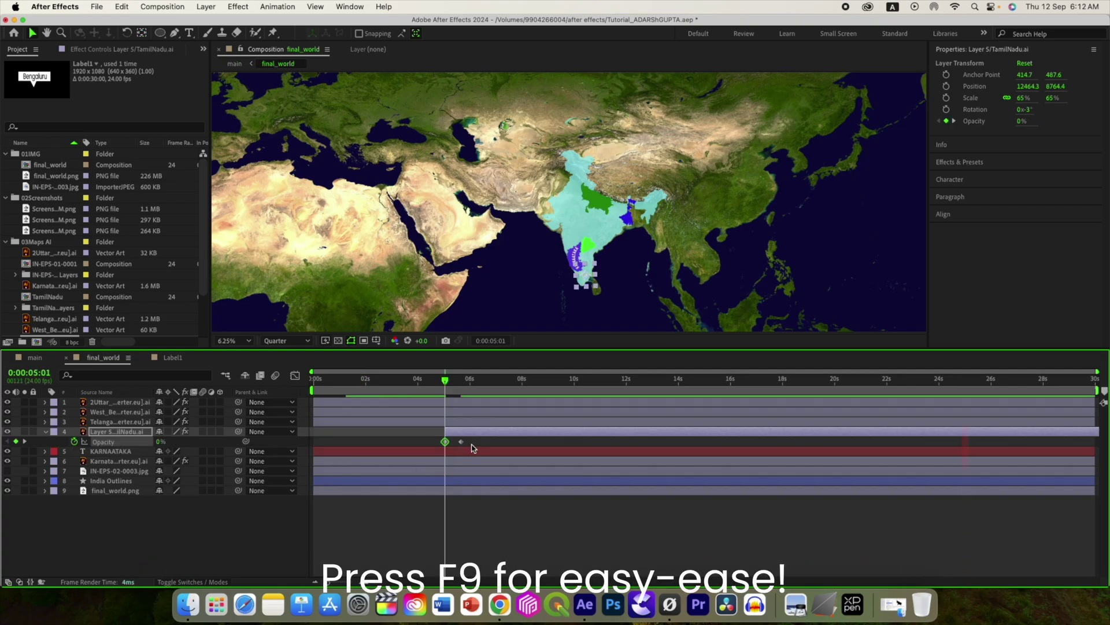
pyautogui.moveTo(471, 447); pyautogui.dragTo(435, 442)
pyautogui.press('F9')
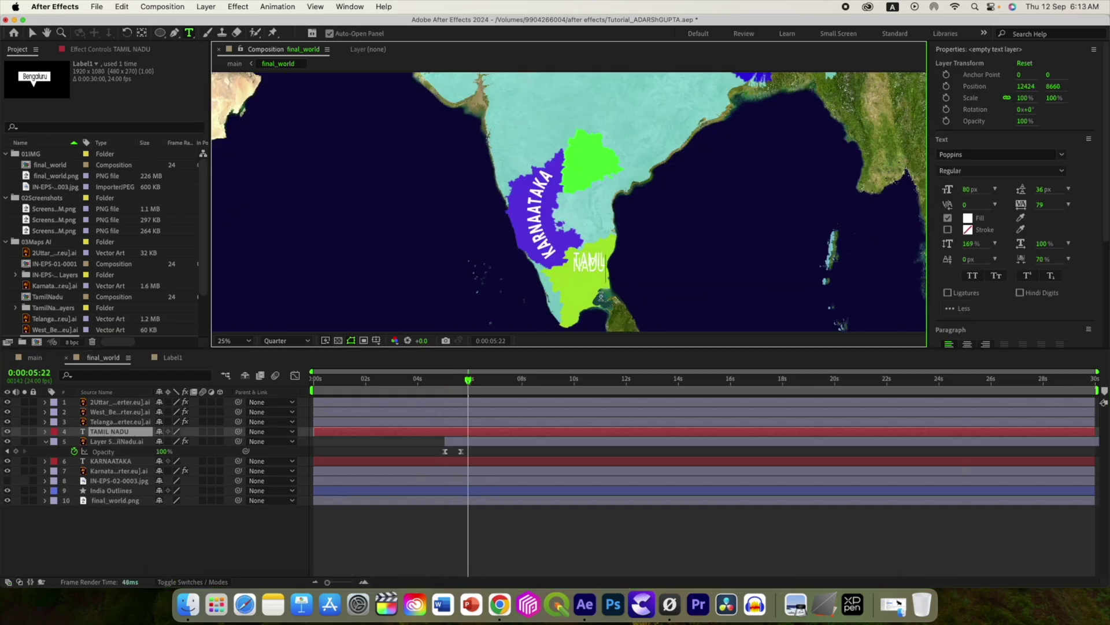
# Place the TAMIL NADU text over its state, rotate it 18°, and apply the Typewriter animation preset to it
pyautogui.click(583, 283)
pyautogui.press('r')
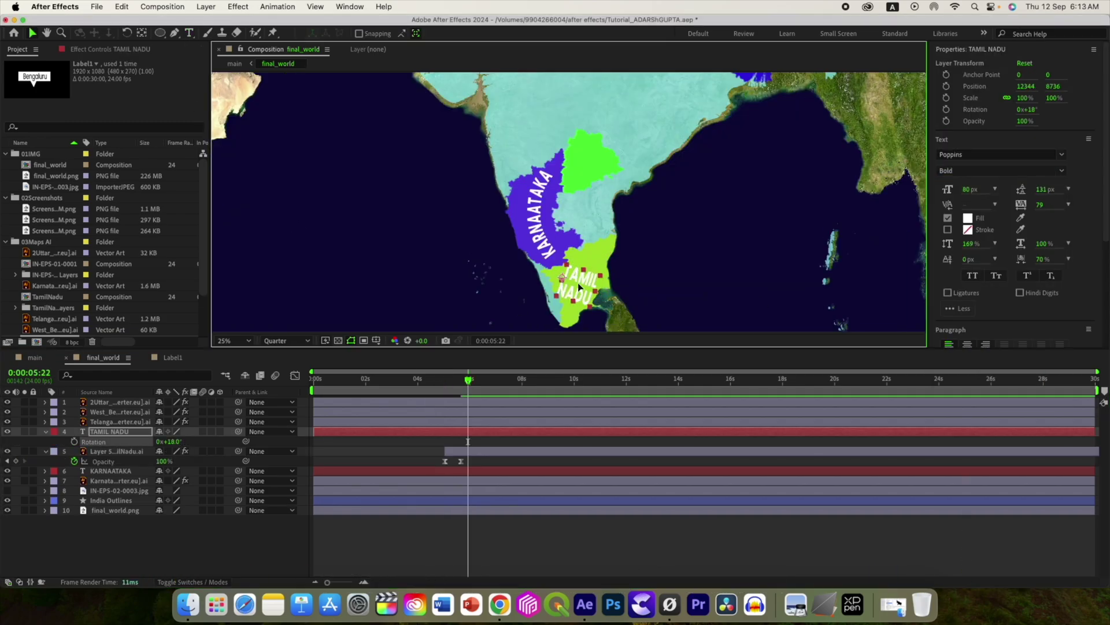
pyautogui.click(960, 99)
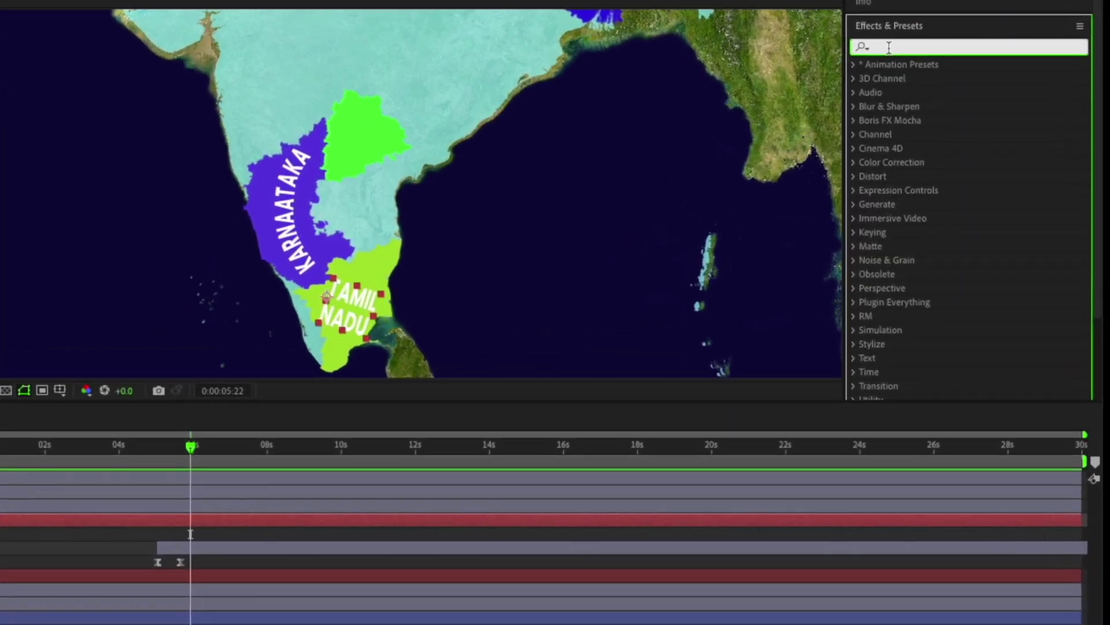
pyautogui.write('typ')
pyautogui.click(1001, 179)
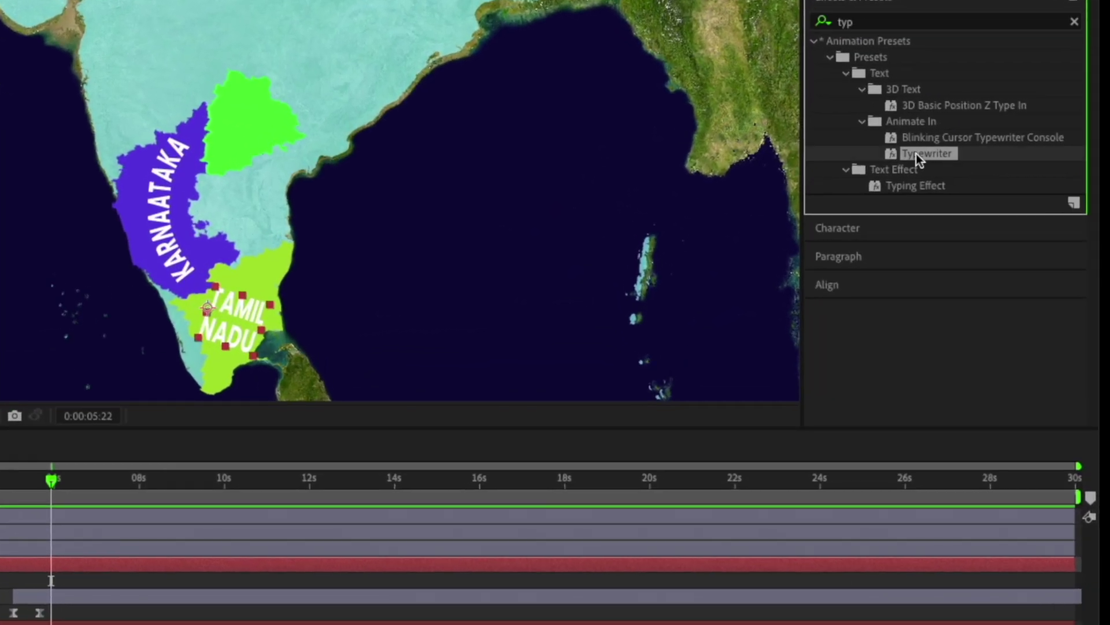
pyautogui.moveTo(914, 156); pyautogui.dragTo(258, 325)
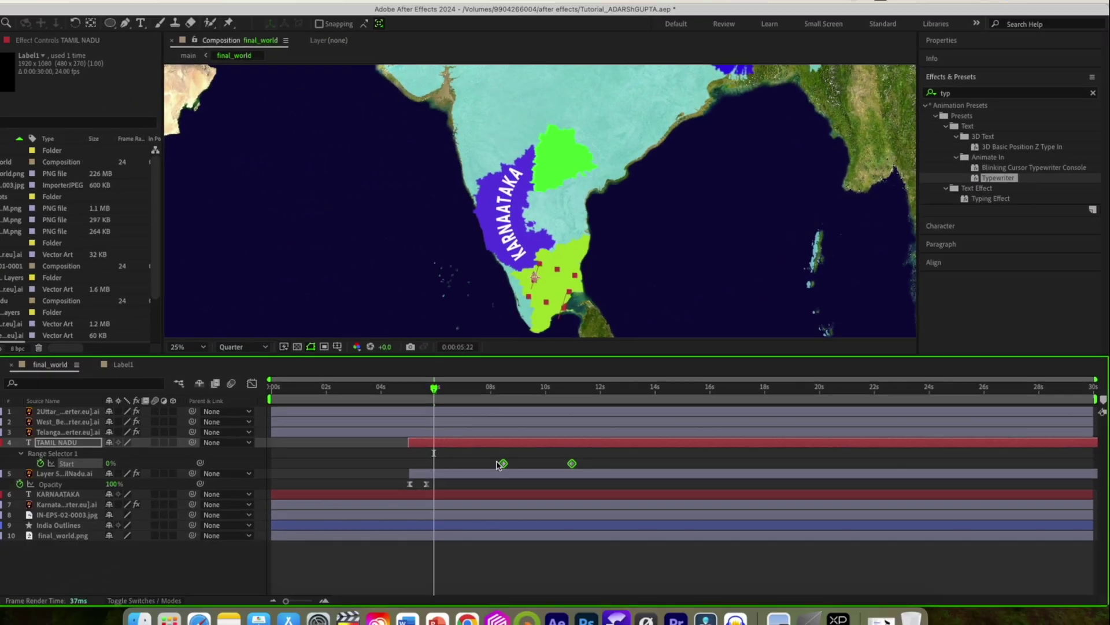
# Retime the TAMIL NADU typewriter keyframes to run from about 5.5 s to about 6.8 s, and scrub through the result
pyautogui.moveTo(483, 462); pyautogui.dragTo(423, 454)
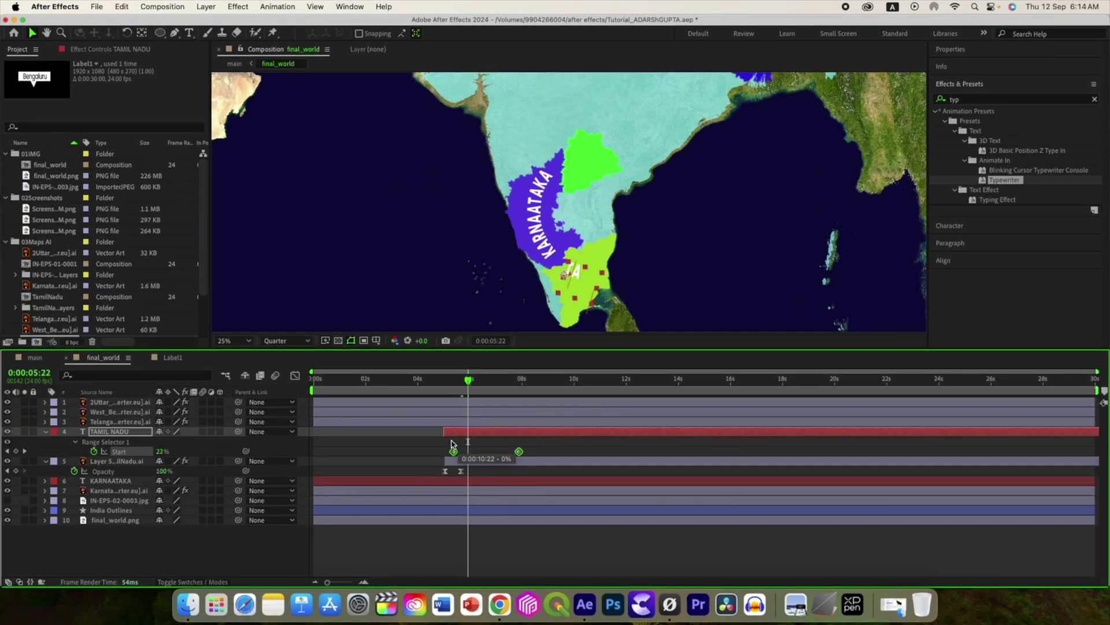
pyautogui.moveTo(519, 452); pyautogui.dragTo(492, 457)
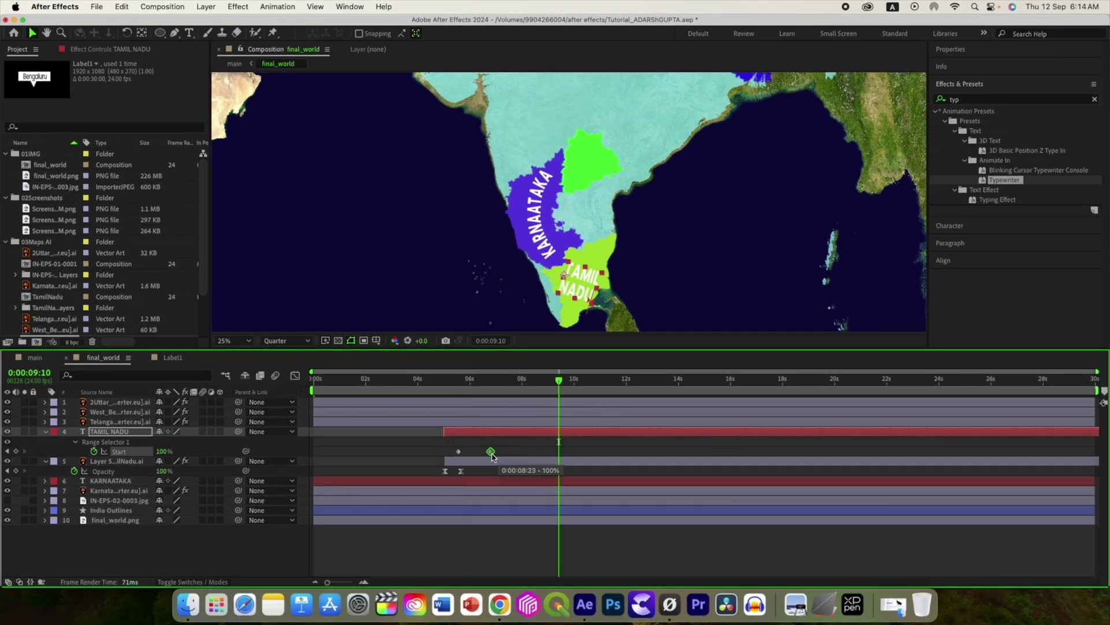
pyautogui.moveTo(558, 380); pyautogui.dragTo(524, 381)
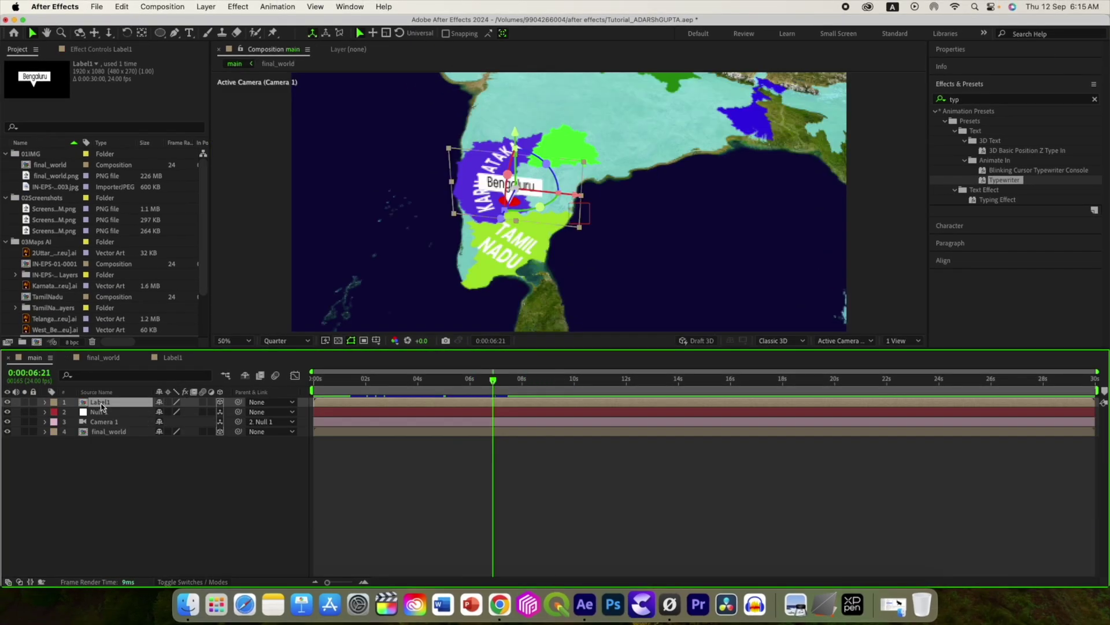
# Locate Label1's source composition in the project, duplicate it as Label2, and add Label2 above Label1 in main as a 3D layer
pyautogui.rightClick(101, 403)
pyautogui.moveTo(125, 460)
pyautogui.click(289, 466)
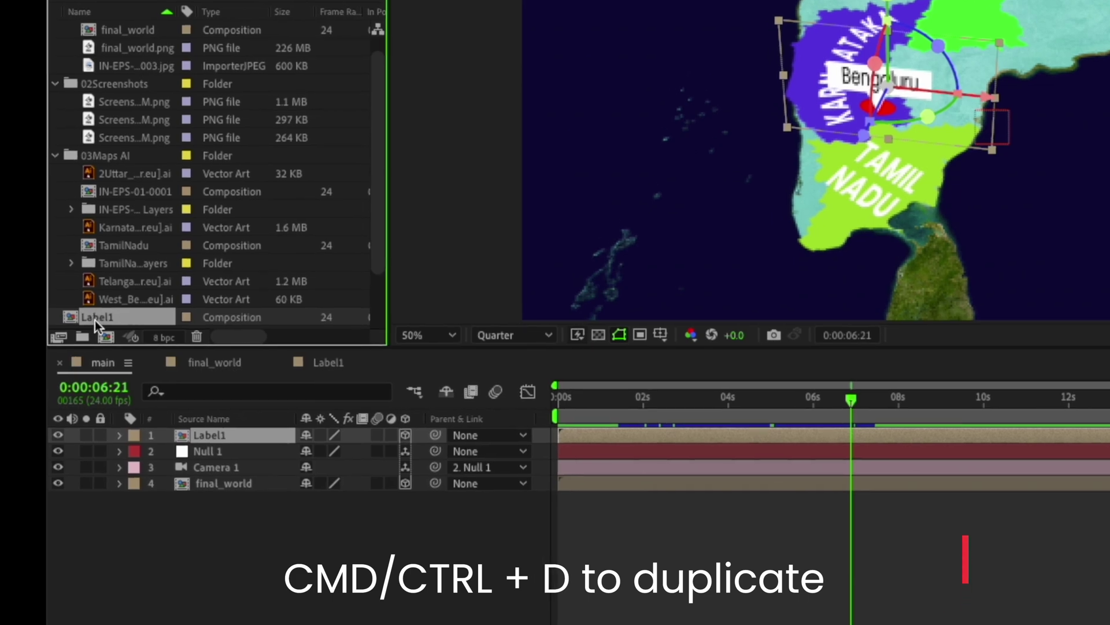
pyautogui.hotkey('ctrl', 'd')
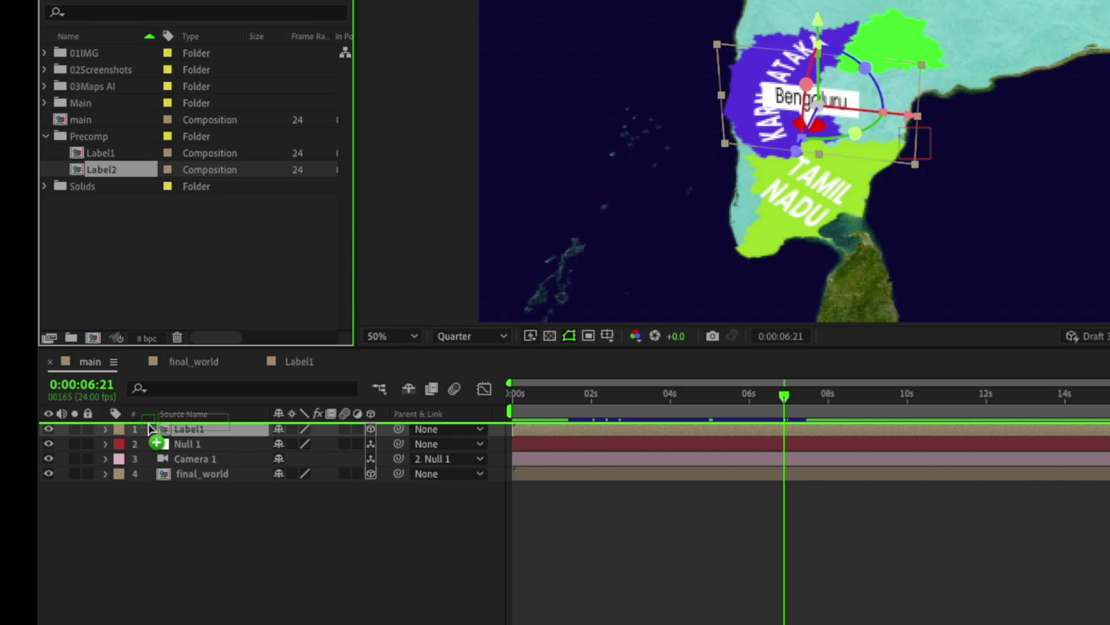
pyautogui.moveTo(43, 212); pyautogui.dragTo(399, 307)
pyautogui.click(405, 434)
# Scale Label2 down smaller than the Bengaluru label and position it over Tamil Nadu's northeast coast at about 1101.7, 754.9, -19.0
pyautogui.press('s')
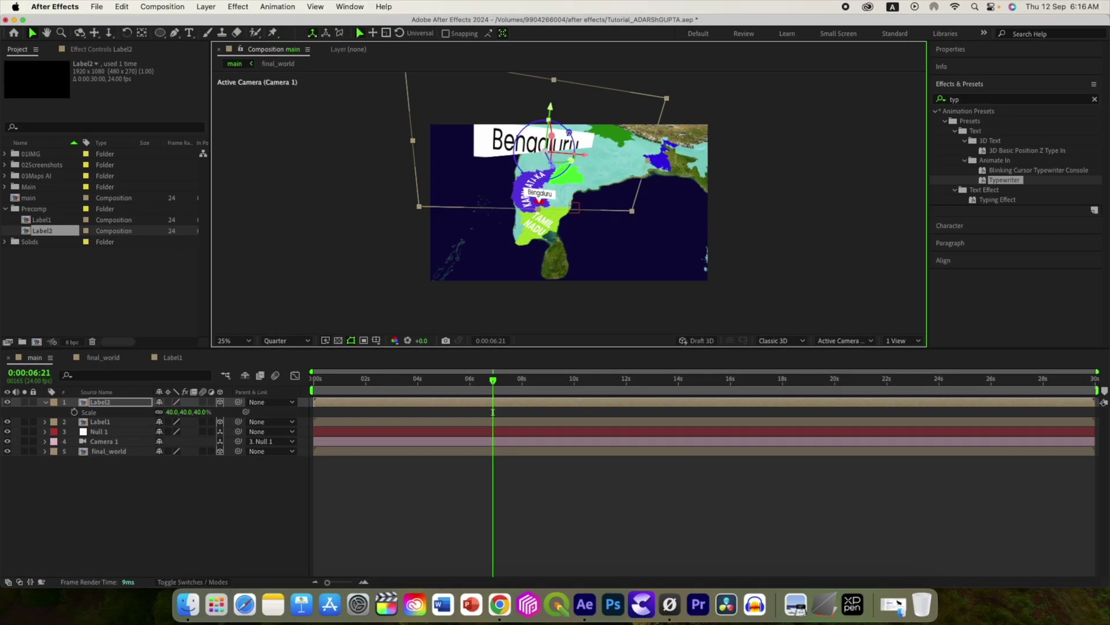
pyautogui.moveTo(569, 133); pyautogui.dragTo(526, 85)
pyautogui.moveTo(171, 411); pyautogui.dragTo(157, 412)
pyautogui.moveTo(551, 136); pyautogui.dragTo(579, 208)
pyautogui.scroll(2, 579, 208)
pyautogui.moveTo(623, 256); pyautogui.dragTo(575, 229)
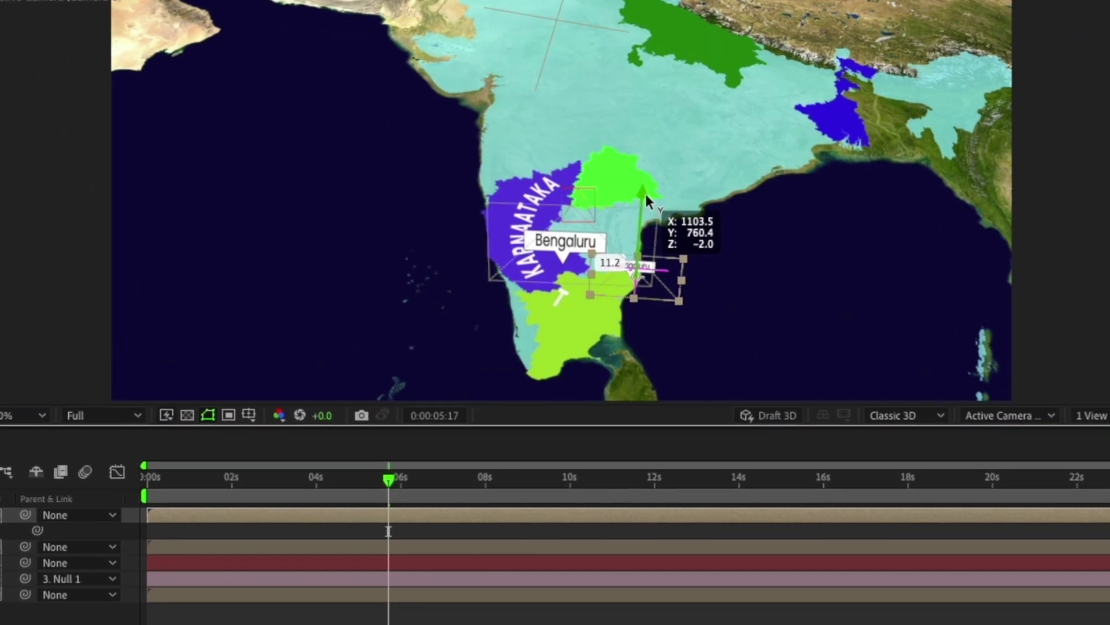
pyautogui.moveTo(646, 193); pyautogui.dragTo(647, 176)
pyautogui.moveTo(388, 484); pyautogui.dragTo(392, 483)
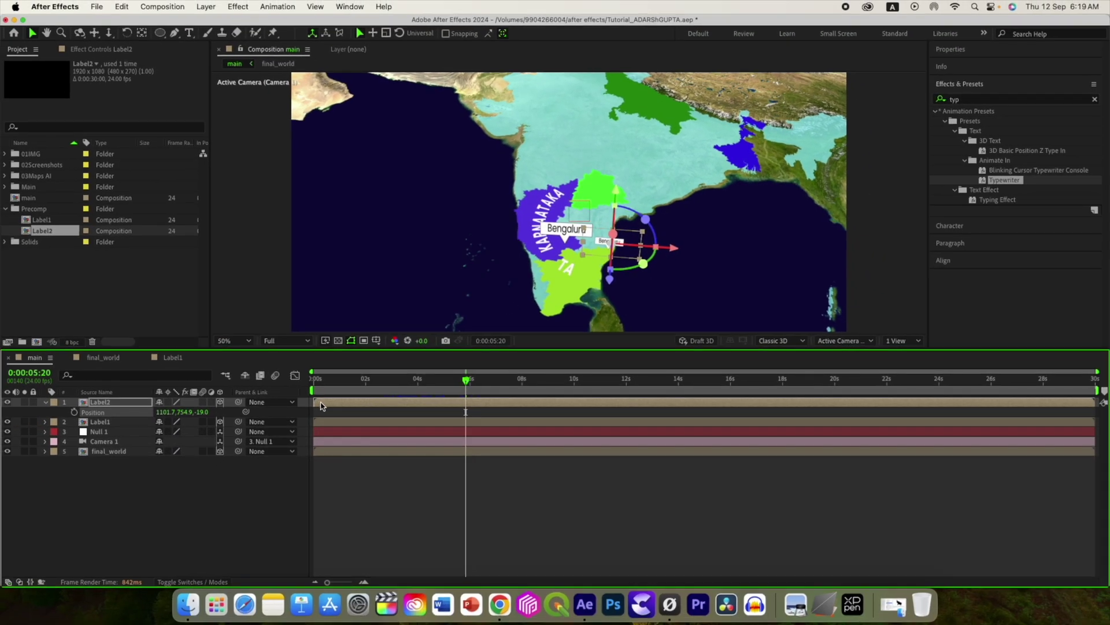
# Shift the Label2 layer to start at about 2 s, and change the text inside its composition to Chennai
pyautogui.moveTo(321, 406); pyautogui.dragTo(466, 396)
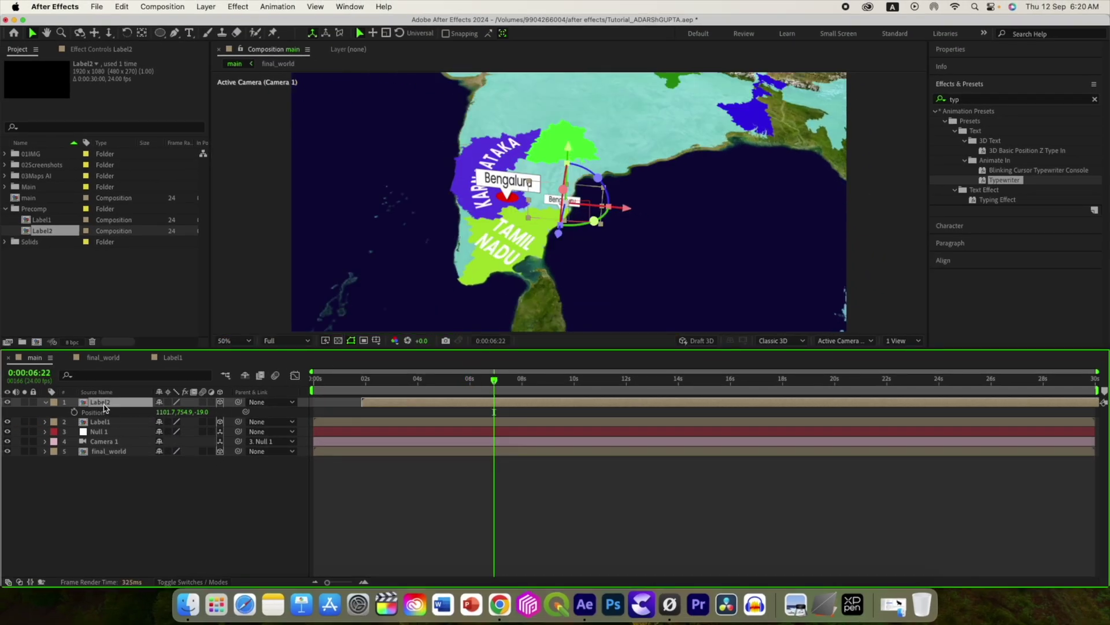
pyautogui.doubleClick(104, 404)
pyautogui.click(106, 403)
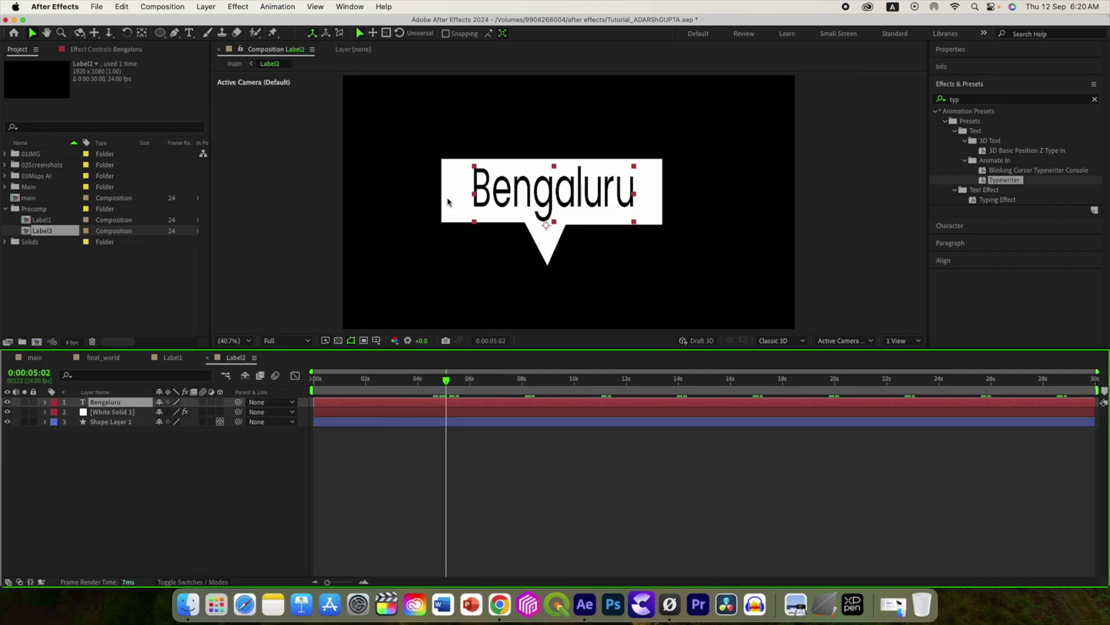
pyautogui.click(189, 33)
pyautogui.click(579, 195)
pyautogui.doubleClick(578, 196)
pyautogui.write('Chennai')
pyautogui.click(42, 358)
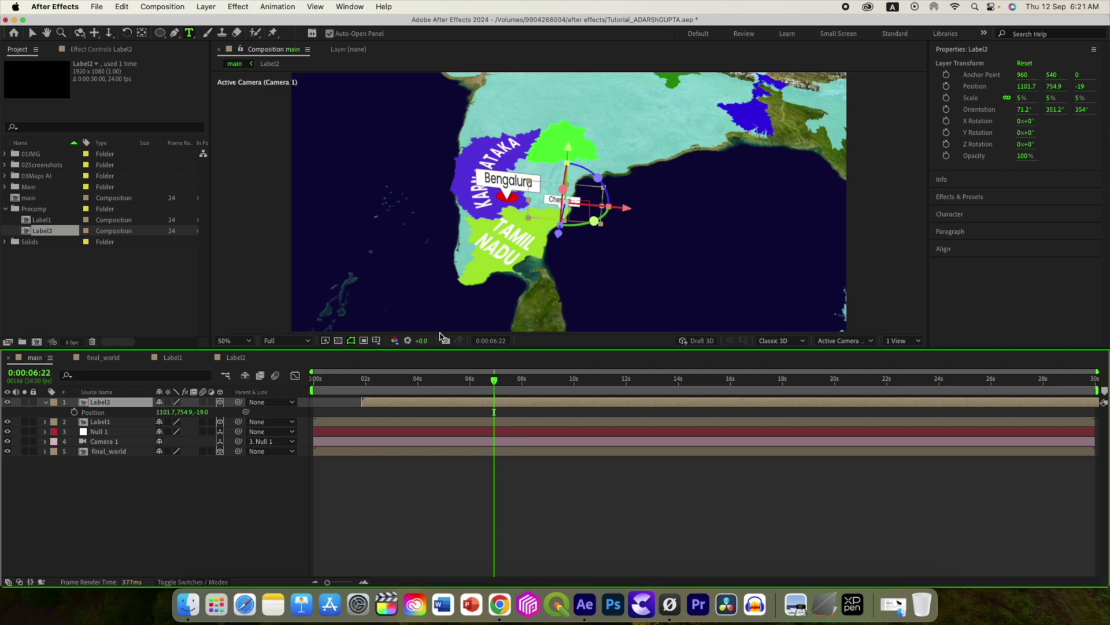
# In final_world, copy the KARNAATAKA text's opacity keyframes onto the Karnataka map layer at 0 s, and preview the animation in main
pyautogui.press('Home')
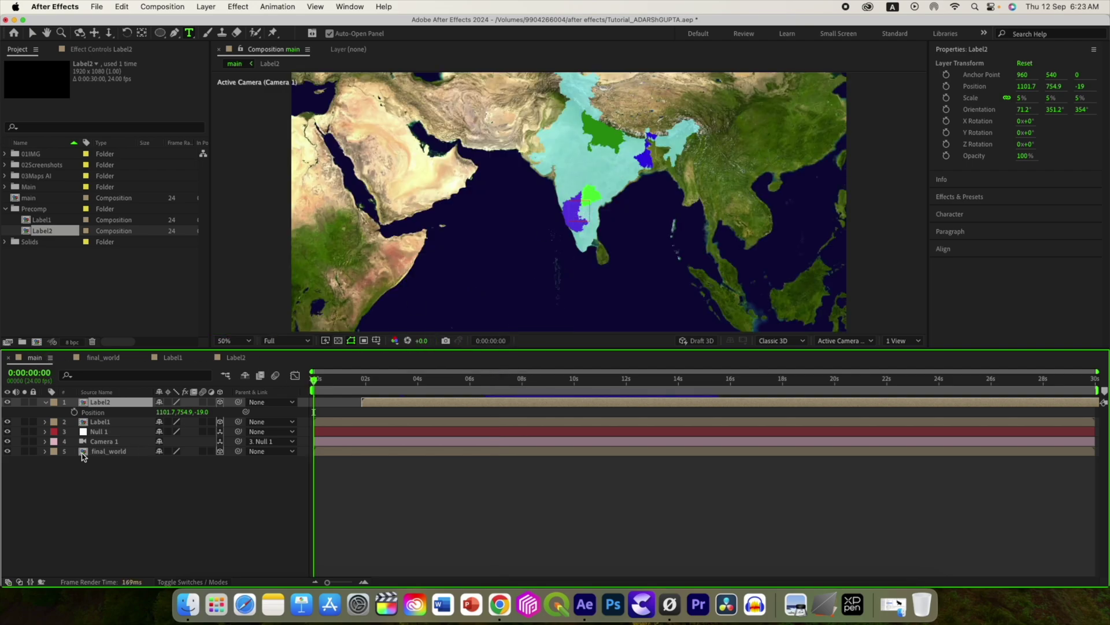
pyautogui.click(104, 358)
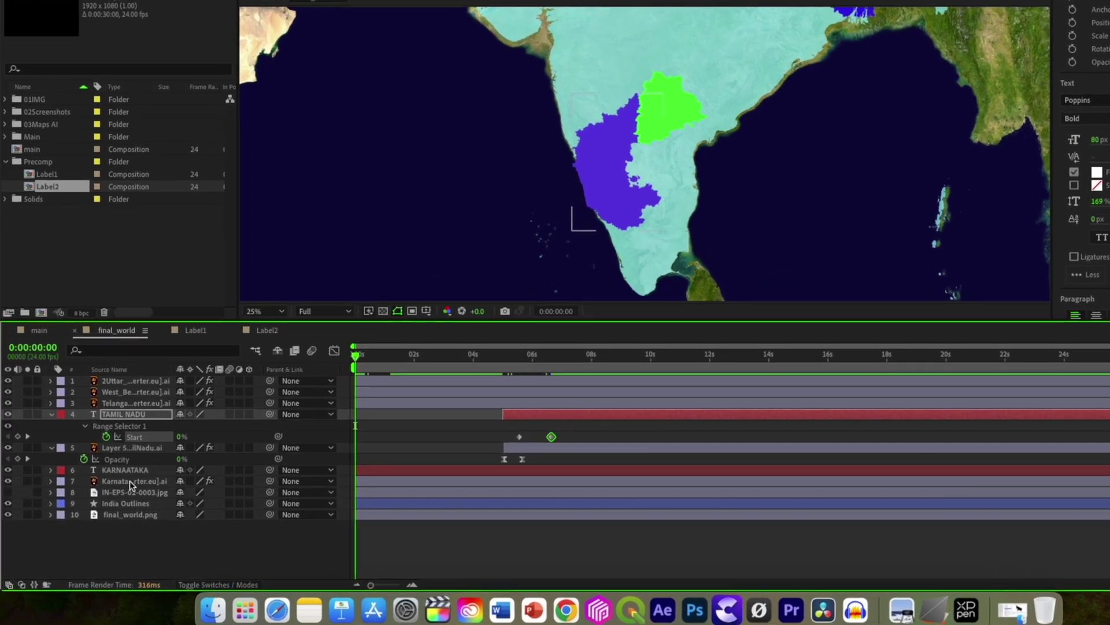
pyautogui.click(134, 469)
pyautogui.press('u')
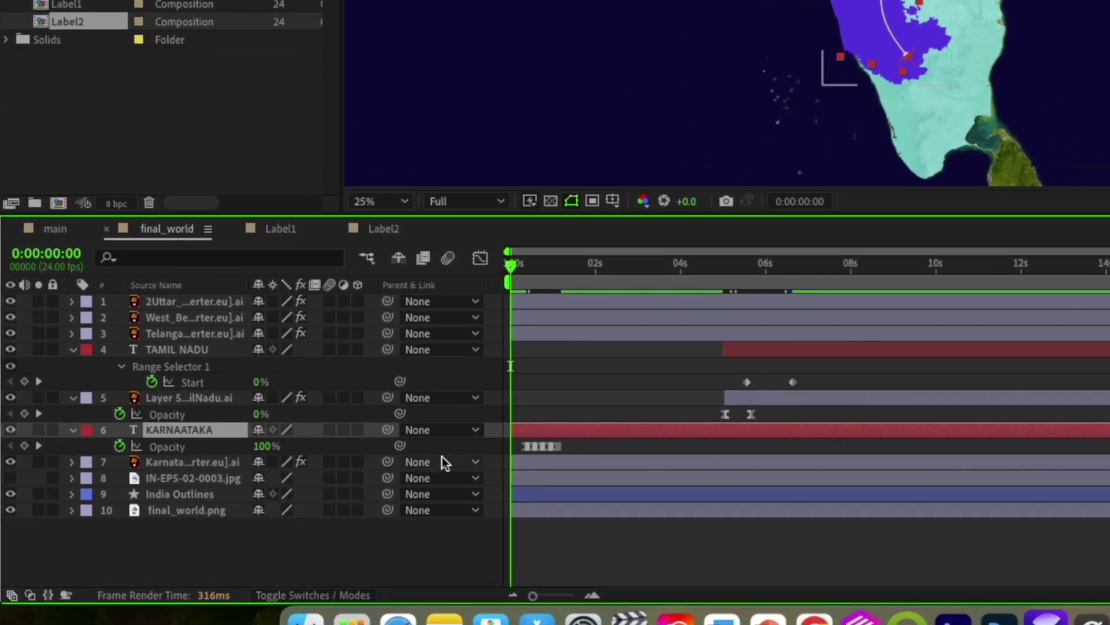
pyautogui.moveTo(509, 438); pyautogui.dragTo(558, 465)
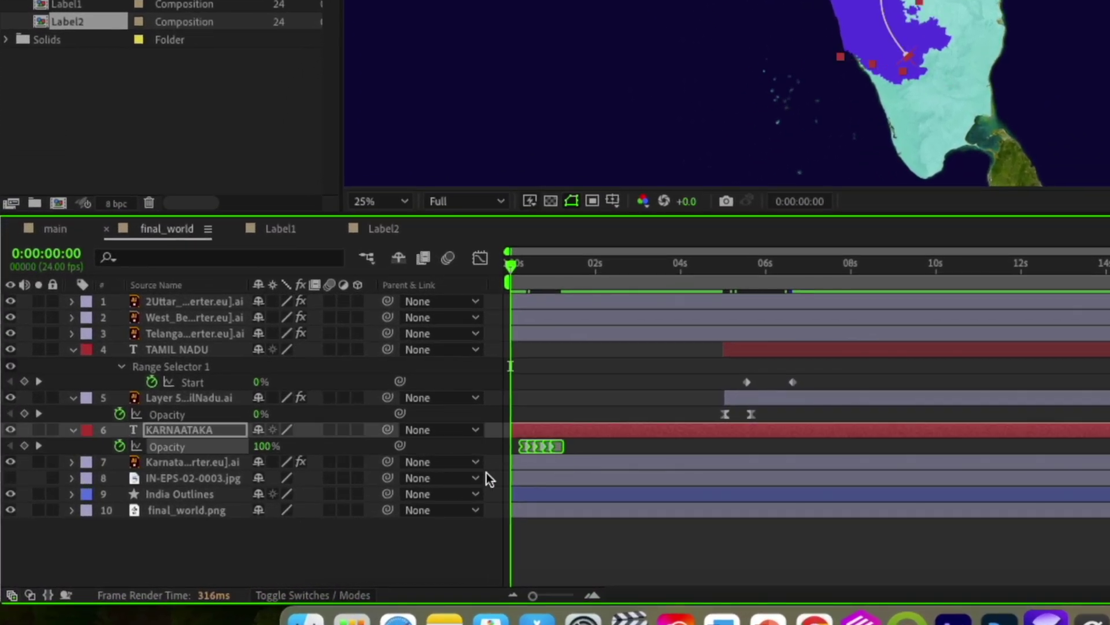
pyautogui.click(523, 463)
pyautogui.hotkey('ctrl', 'v')
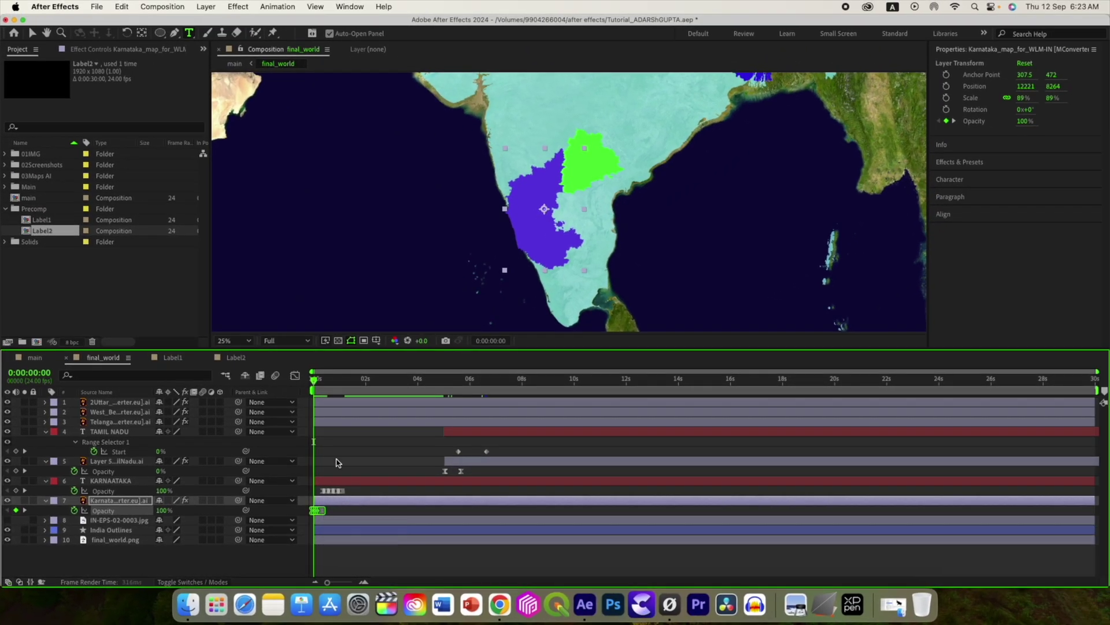
pyautogui.press('space')
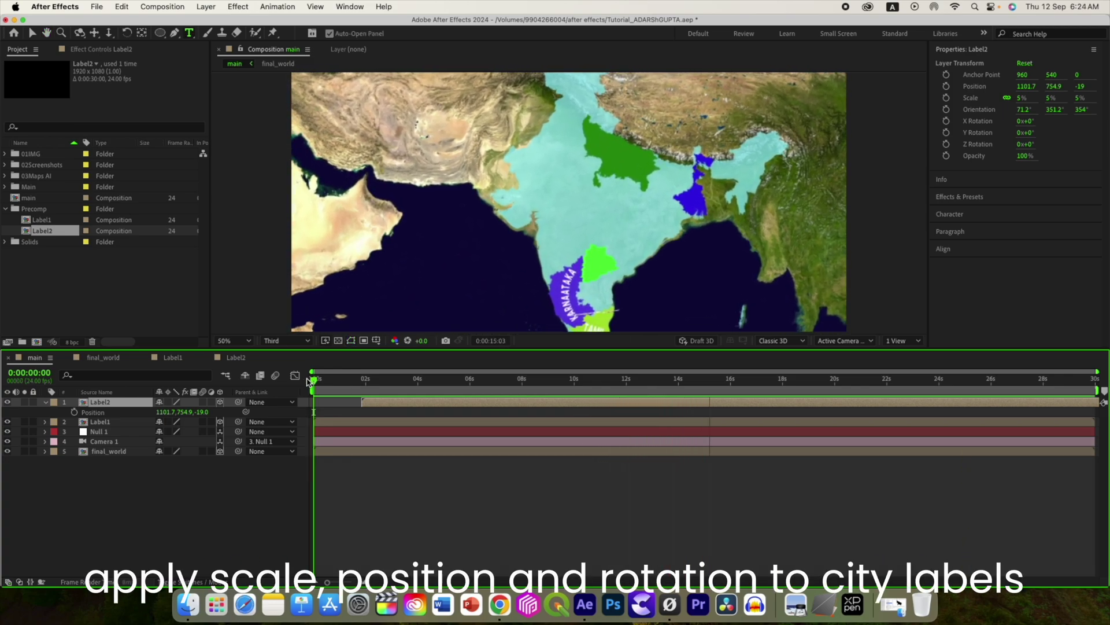
pyautogui.press('space')
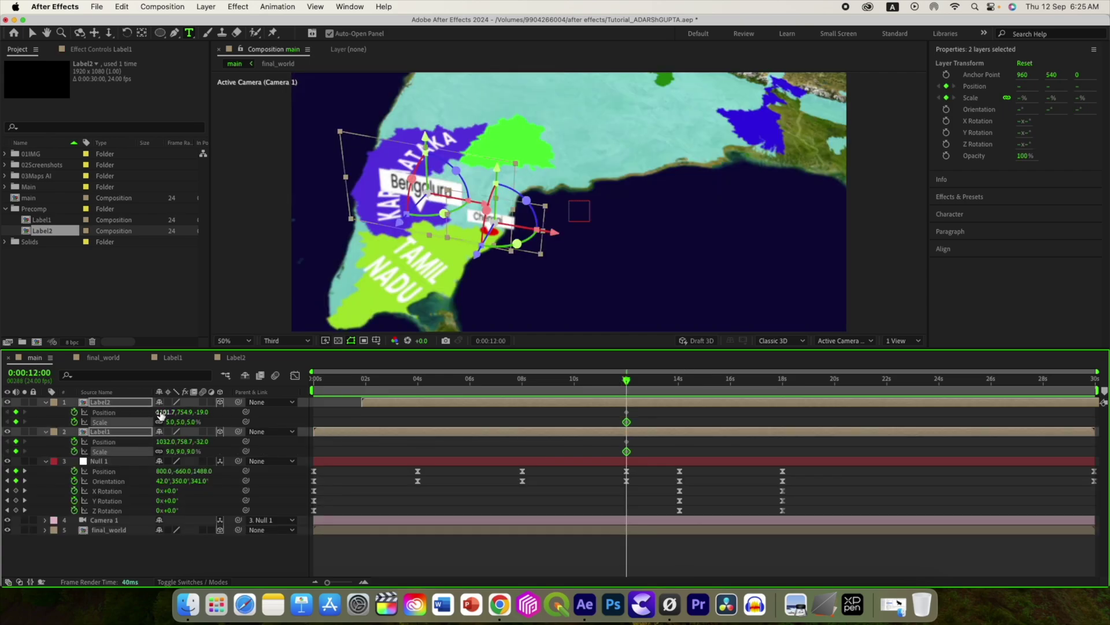
pyautogui.moveTo(626, 380); pyautogui.dragTo(681, 381)
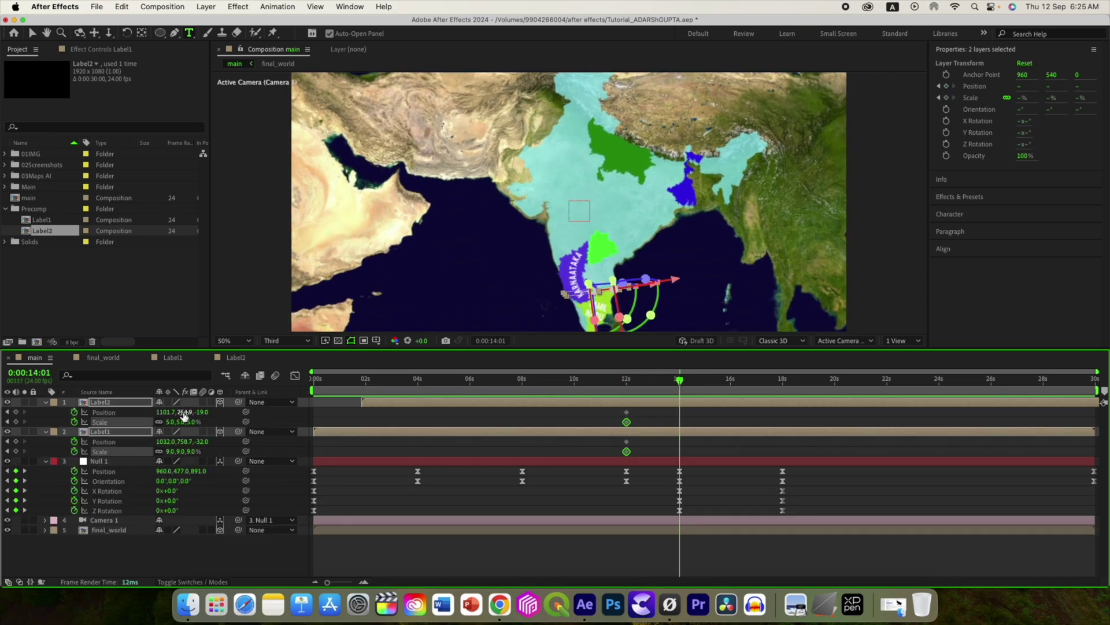
pyautogui.moveTo(183, 411); pyautogui.dragTo(148, 412)
pyautogui.click(121, 6)
pyautogui.click(124, 23)
# Keyframe the orientation of both city labels at 12 s, adjust Label1's orientation at about 14 s, and scrub through the change
pyautogui.press('super+v')
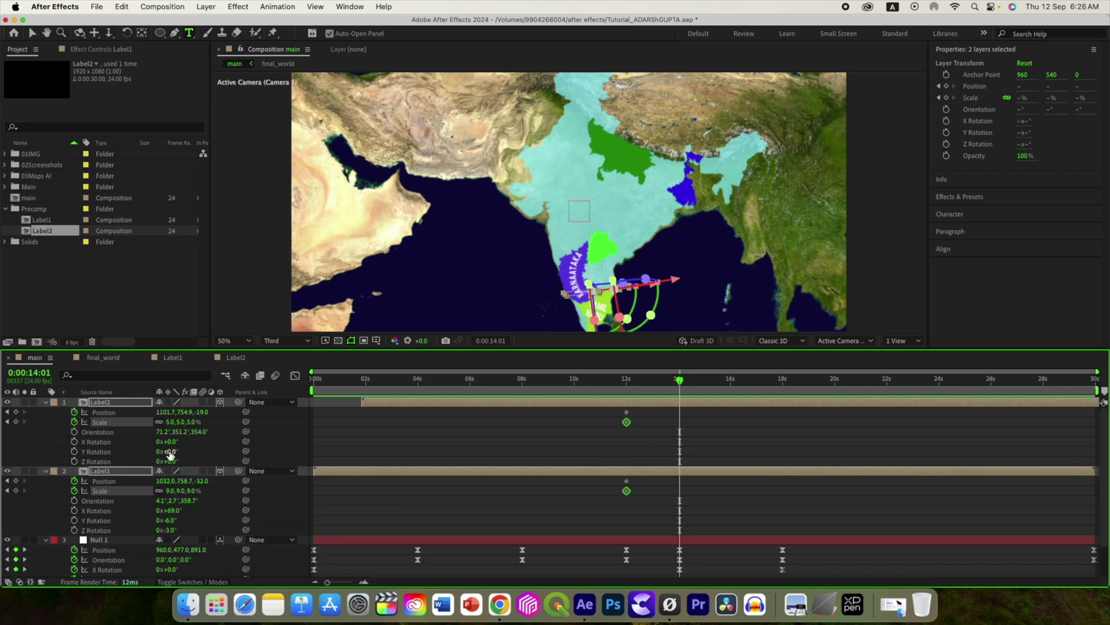
pyautogui.press('j')
pyautogui.click(75, 432)
pyautogui.moveTo(626, 379); pyautogui.dragTo(680, 379)
pyautogui.moveTo(164, 501); pyautogui.dragTo(113, 500)
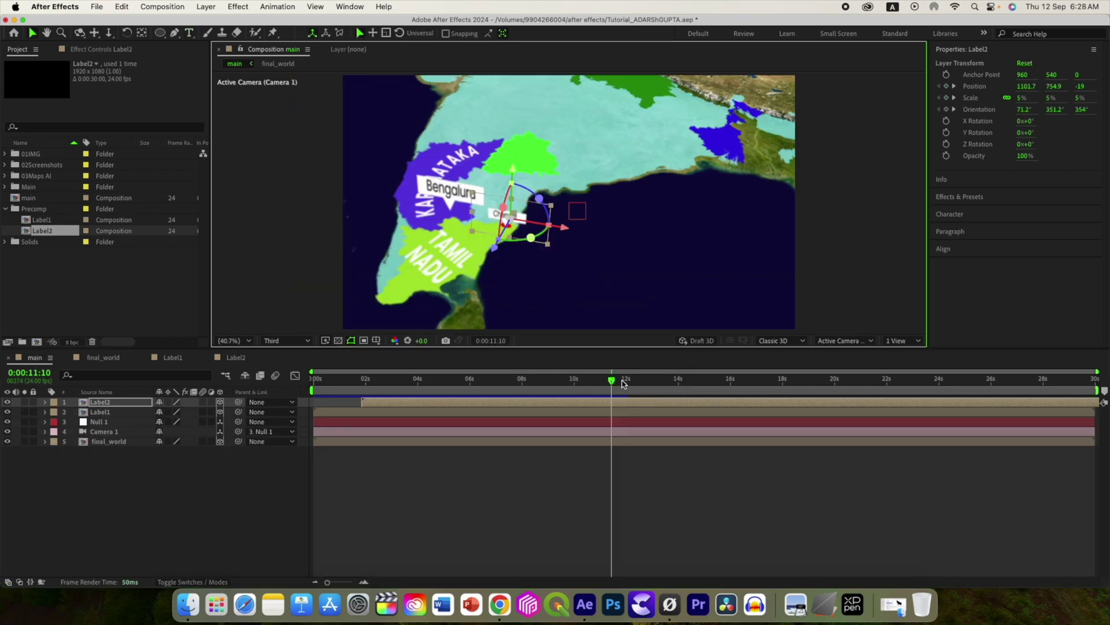
pyautogui.moveTo(613, 380); pyautogui.dragTo(717, 383)
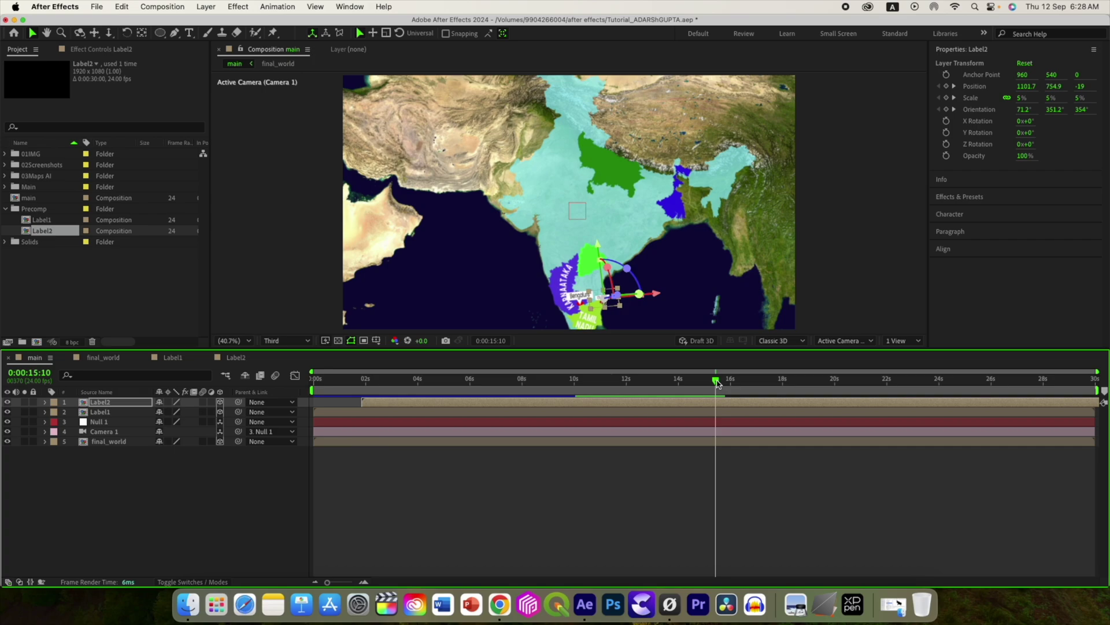
pyautogui.moveTo(718, 384); pyautogui.dragTo(682, 380)
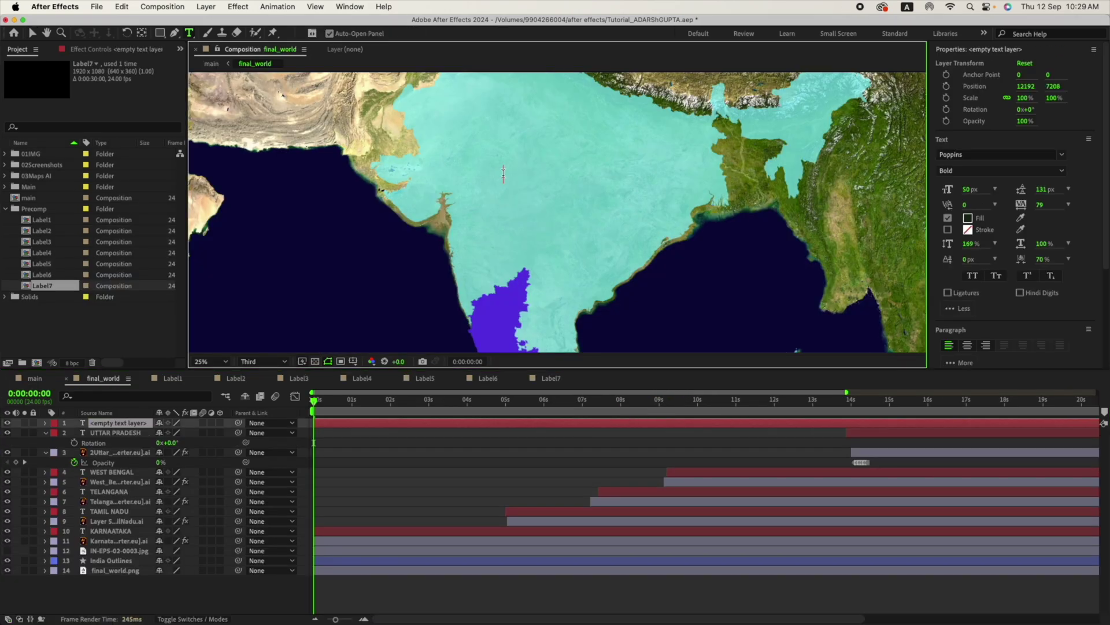
# Format the INDIA text in final_world as Poppins Regular at 237 px, and move its layer directly above India Outlines
pyautogui.moveTo(966, 190); pyautogui.dragTo(1060, 203)
pyautogui.click(1062, 171)
pyautogui.click(960, 230)
pyautogui.moveTo(966, 189); pyautogui.dragTo(1080, 204)
pyautogui.click(104, 431)
pyautogui.moveTo(103, 424); pyautogui.dragTo(116, 558)
pyautogui.click(33, 33)
# Position the INDIA text over central India at about 12156, 7404, enlarge it to 293 px, and lower its opacity
pyautogui.click(885, 400)
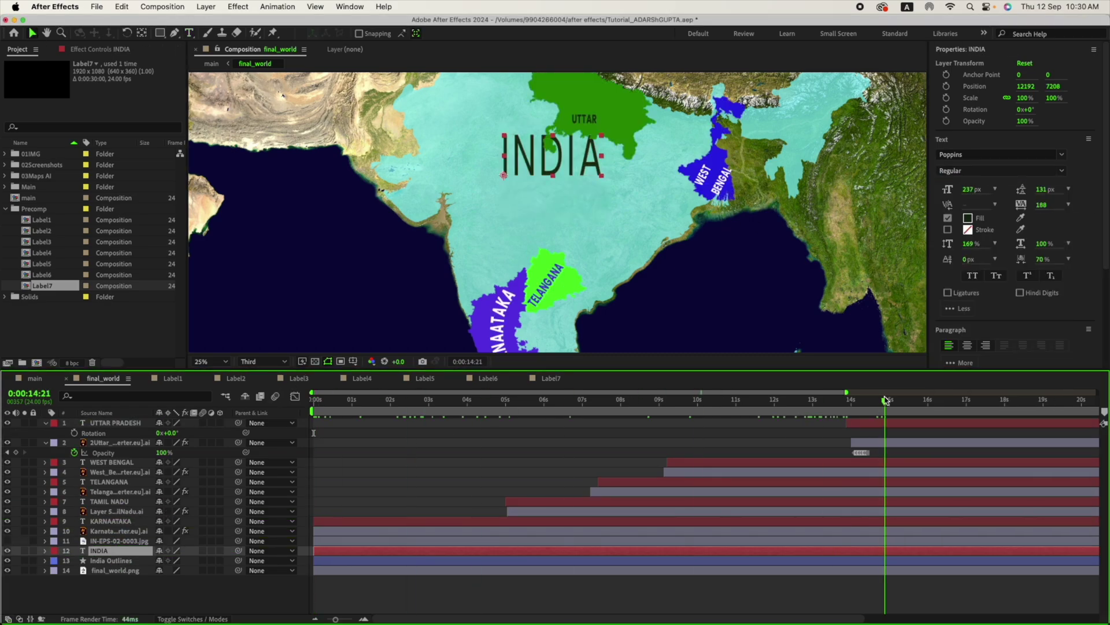
pyautogui.click(539, 168)
pyautogui.moveTo(541, 171); pyautogui.dragTo(536, 199)
pyautogui.moveTo(968, 189); pyautogui.dragTo(990, 190)
pyautogui.moveTo(162, 561); pyautogui.dragTo(127, 562)
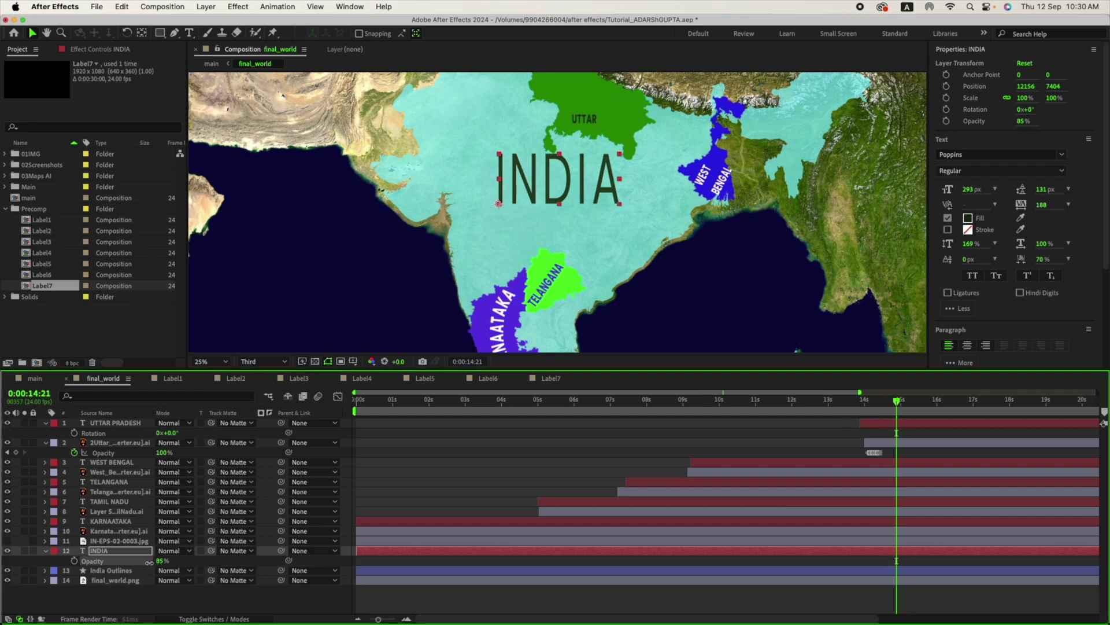
pyautogui.click(946, 400)
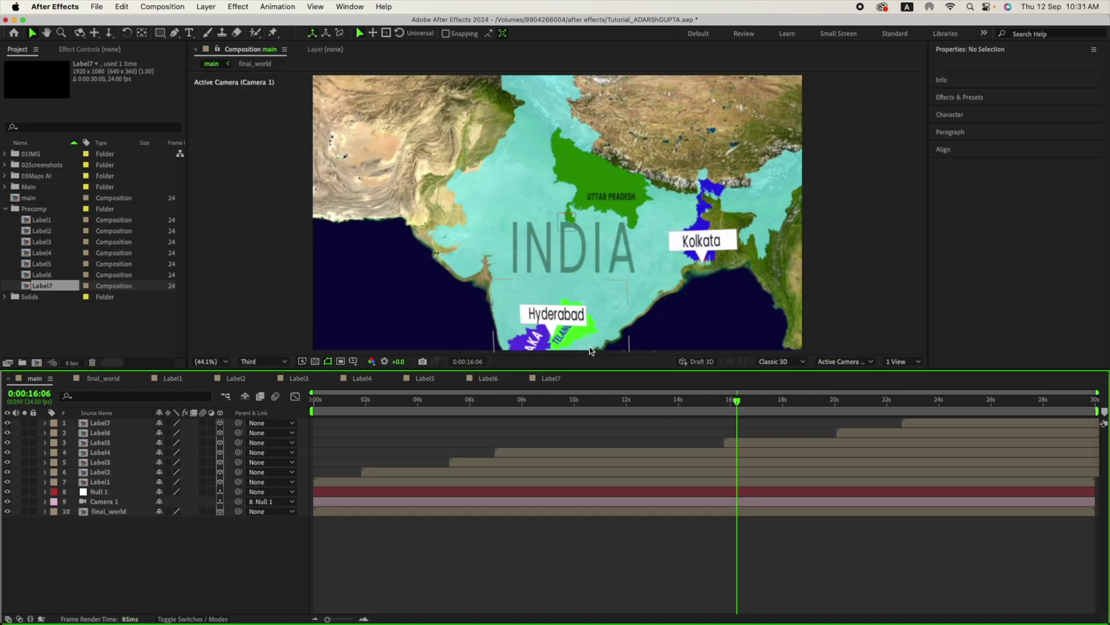
# Add an adjustment layer at the top of main and give it an elliptical mask that fills the frame
pyautogui.rightClick(177, 558)
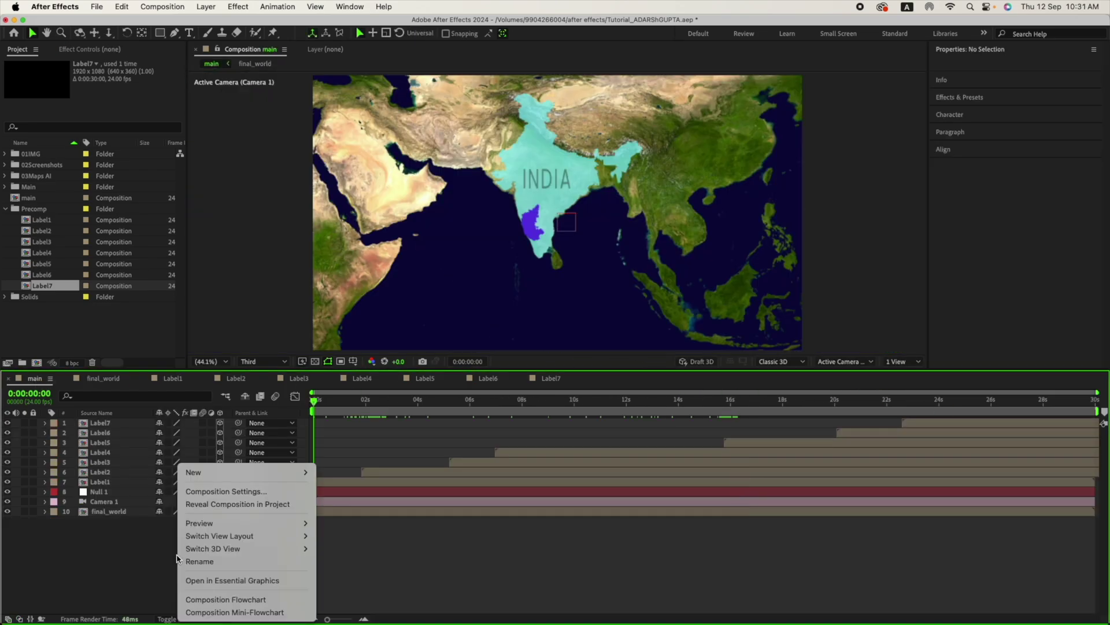
pyautogui.moveTo(300, 472)
pyautogui.click(368, 565)
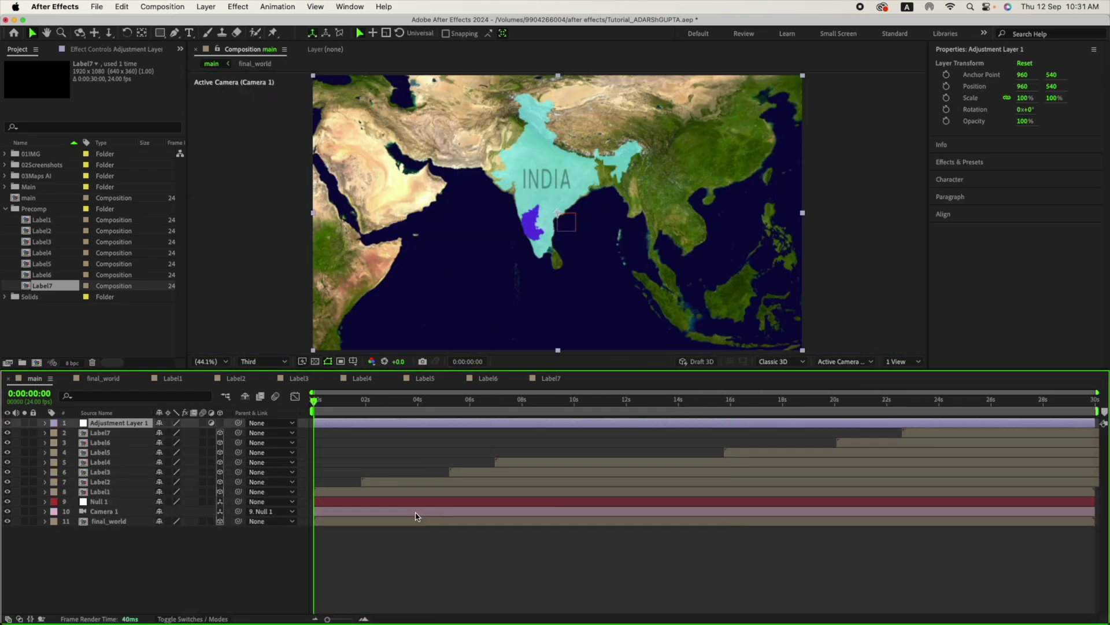
pyautogui.moveTo(160, 33); pyautogui.dragTo(184, 59)
pyautogui.doubleClick(159, 35)
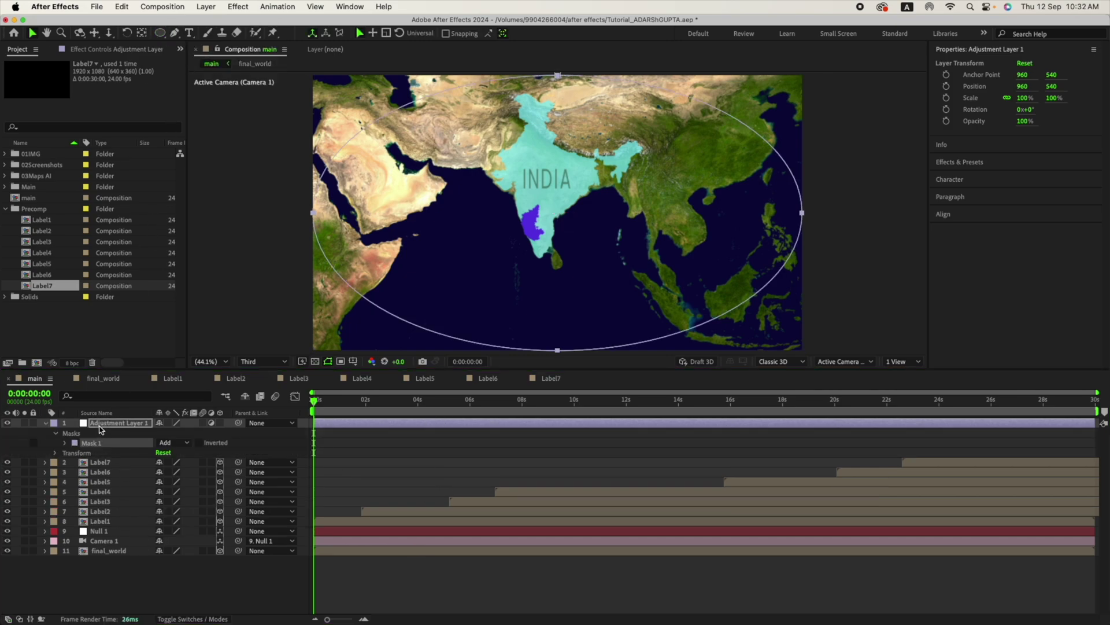
# Apply Gaussian Blur with a blurriness of 16.9 to the adjustment layer, invert its mask, and feather it 228 pixels
pyautogui.hotkey('ctrl', 'space')
pyautogui.write('gau')
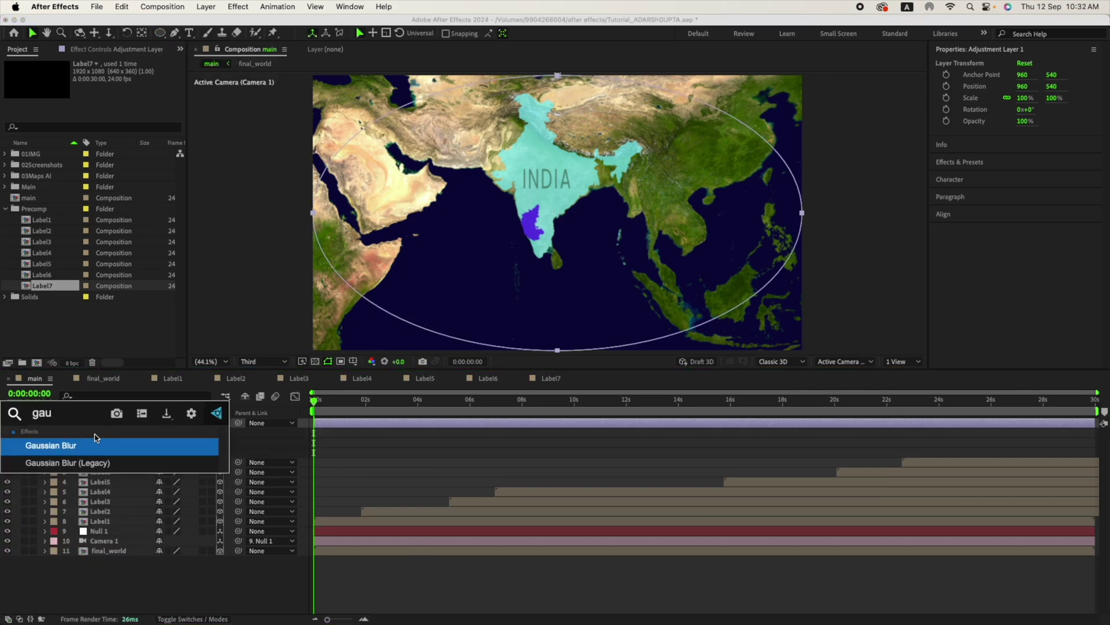
pyautogui.click(92, 441)
pyautogui.moveTo(108, 86); pyautogui.dragTo(199, 96)
pyautogui.click(199, 443)
pyautogui.click(65, 443)
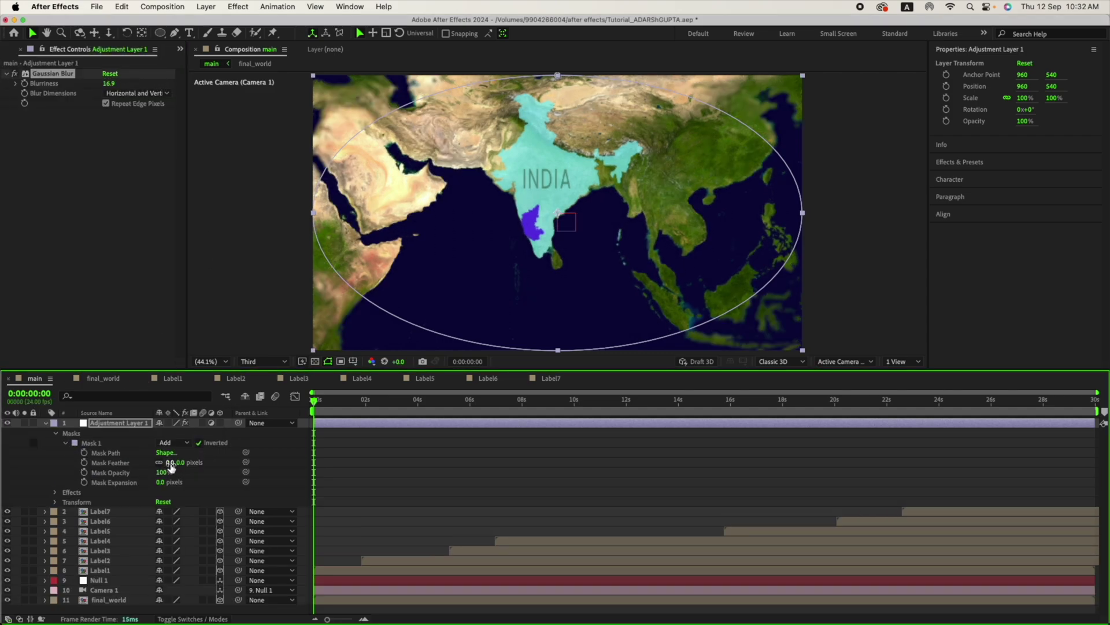
pyautogui.moveTo(302, 466); pyautogui.dragTo(305, 466)
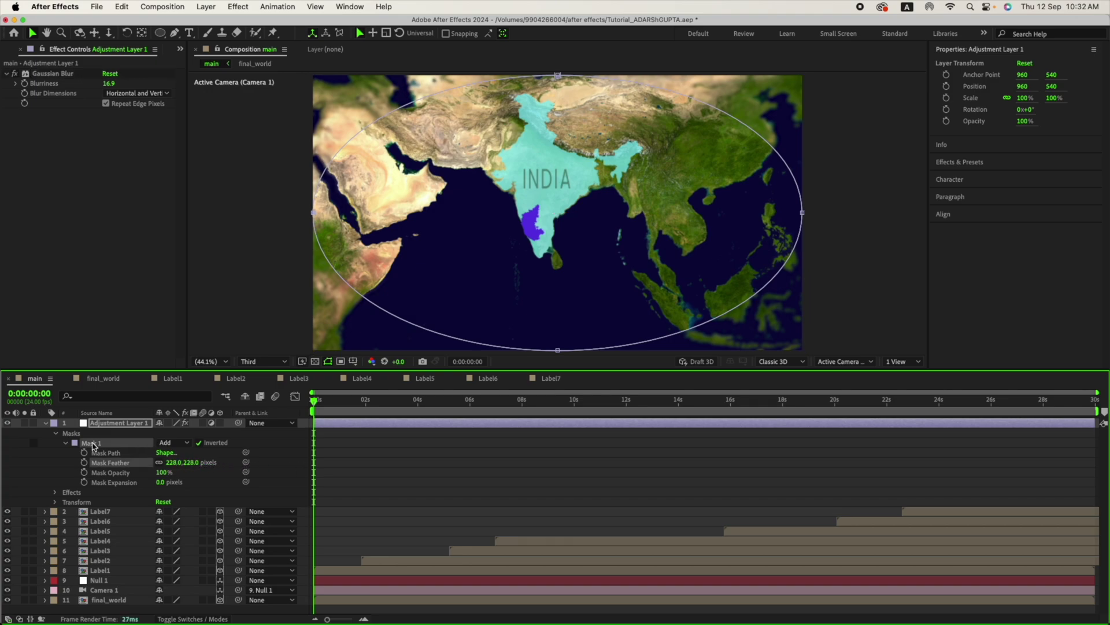
# Duplicate the masked adjustment layer and rename the upper copy vignette
pyautogui.click(51, 427)
pyautogui.click(47, 424)
pyautogui.press('super+d')
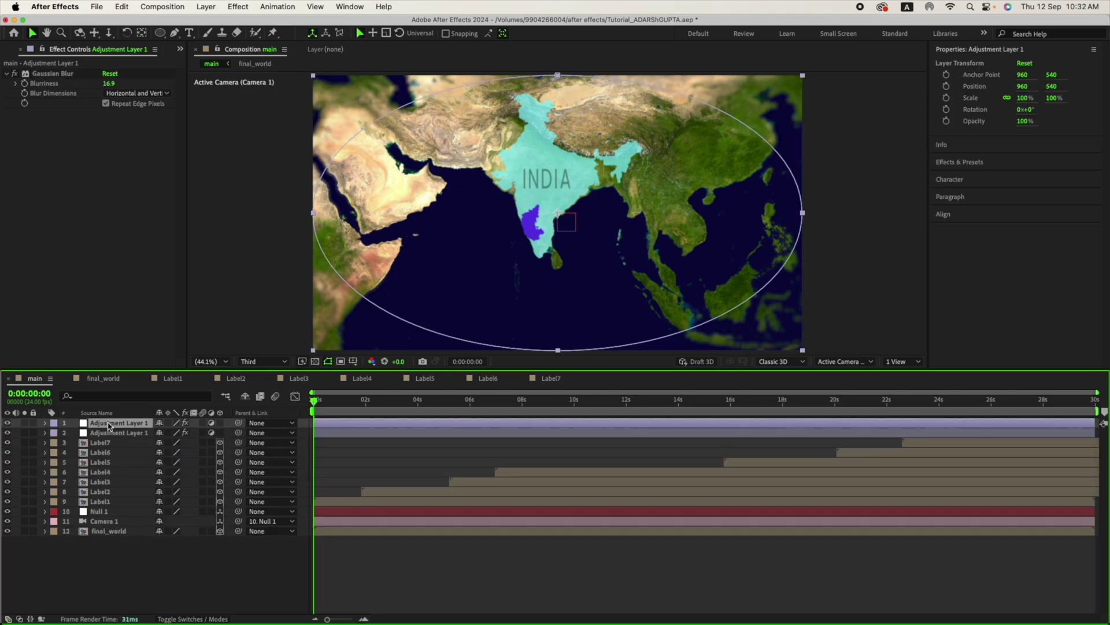
pyautogui.press('Return')
pyautogui.write('vignette')
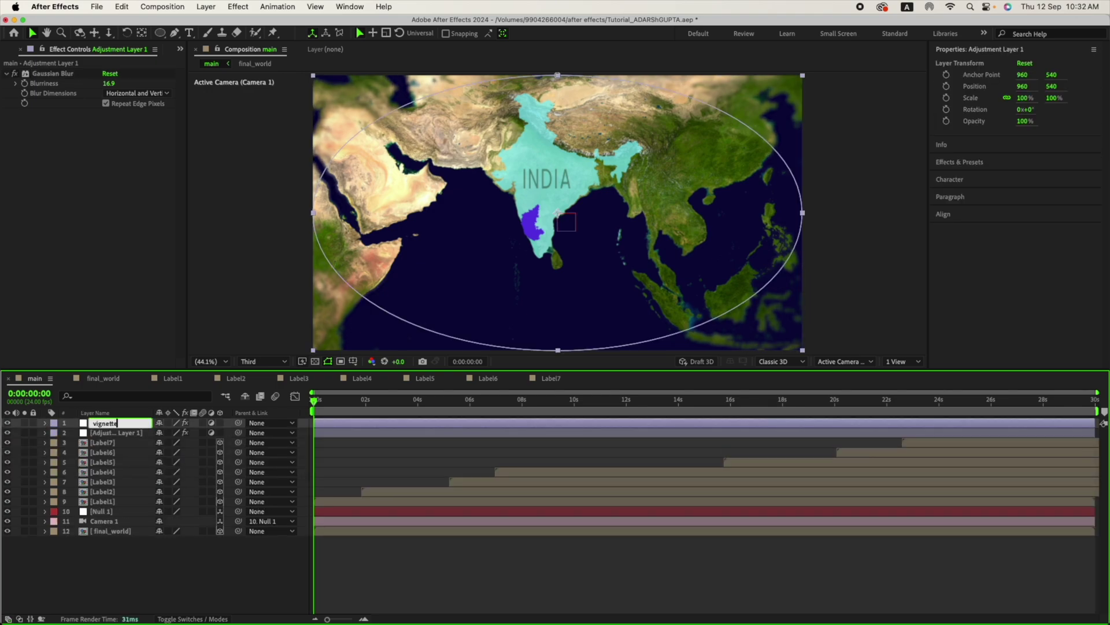
pyautogui.press('Return')
# Remove Gaussian Blur from the vignette layer and apply a vignette effect to it instead
pyautogui.click(68, 74)
pyautogui.press('Delete')
pyautogui.click(95, 424)
pyautogui.hotkey('ctrl', 'space')
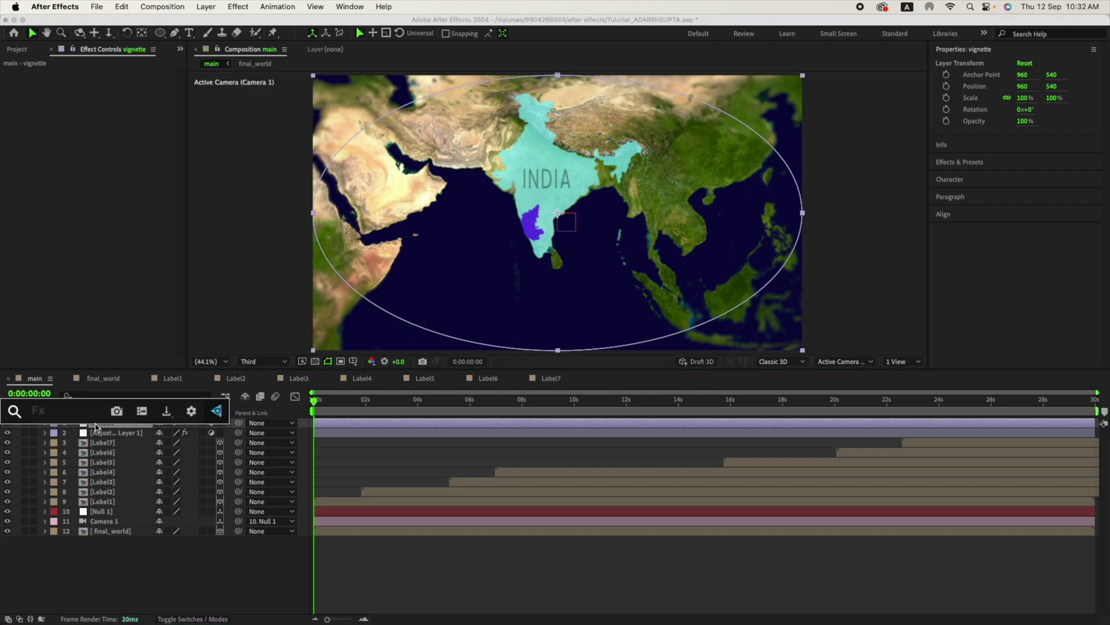
pyautogui.write('vigne')
pyautogui.press('Return')
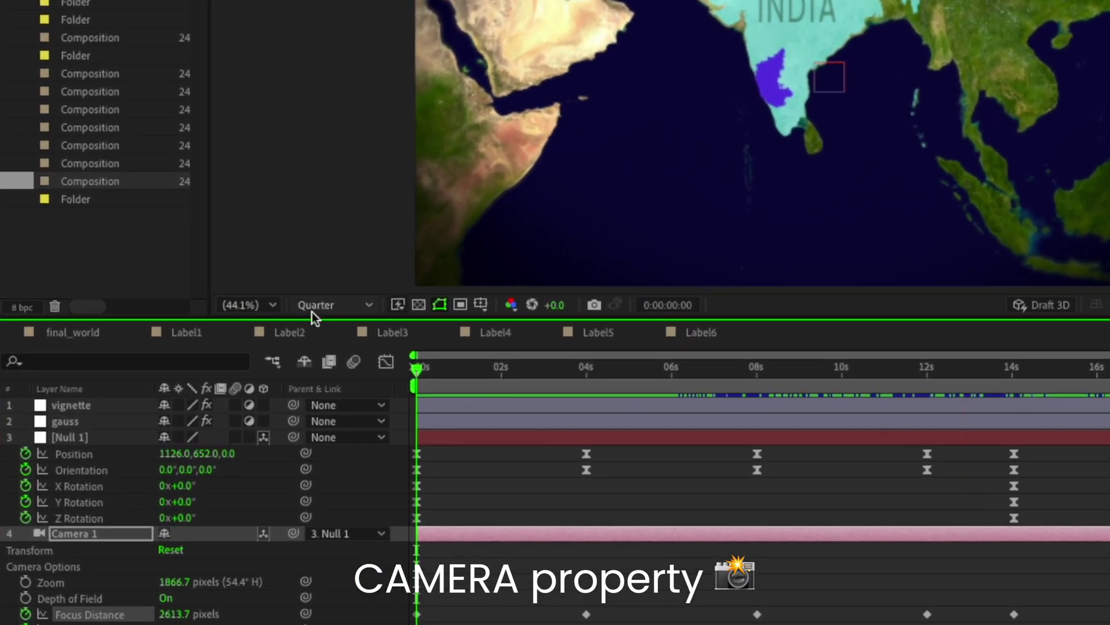
# Set the preview resolution to Full and the viewer layout to 2 Views, and activate the side view of the camera
pyautogui.click(316, 307)
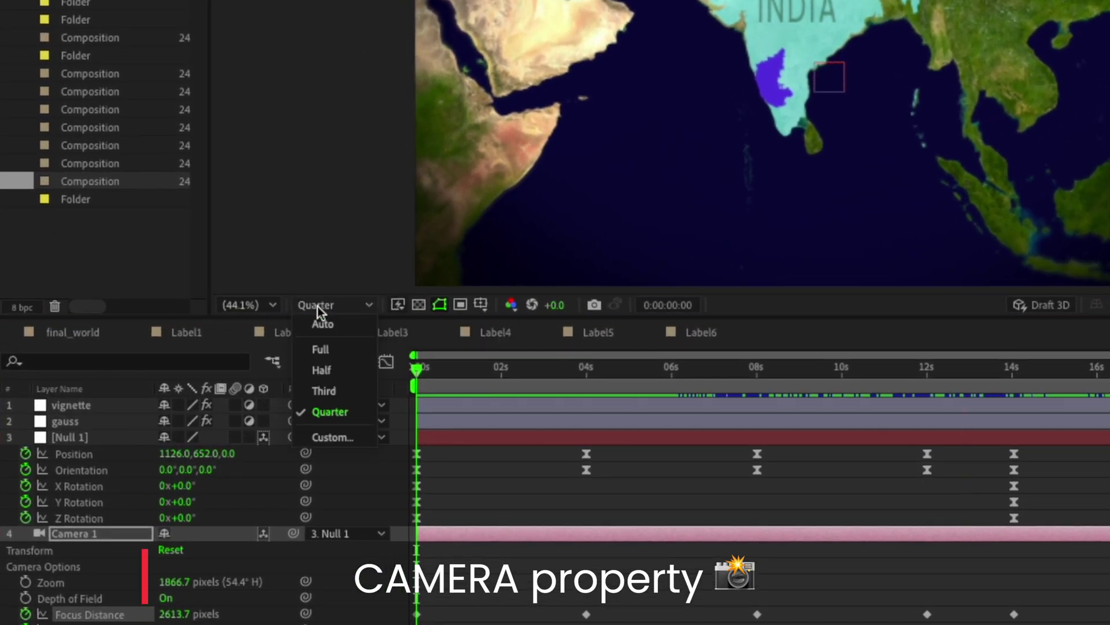
pyautogui.click(324, 347)
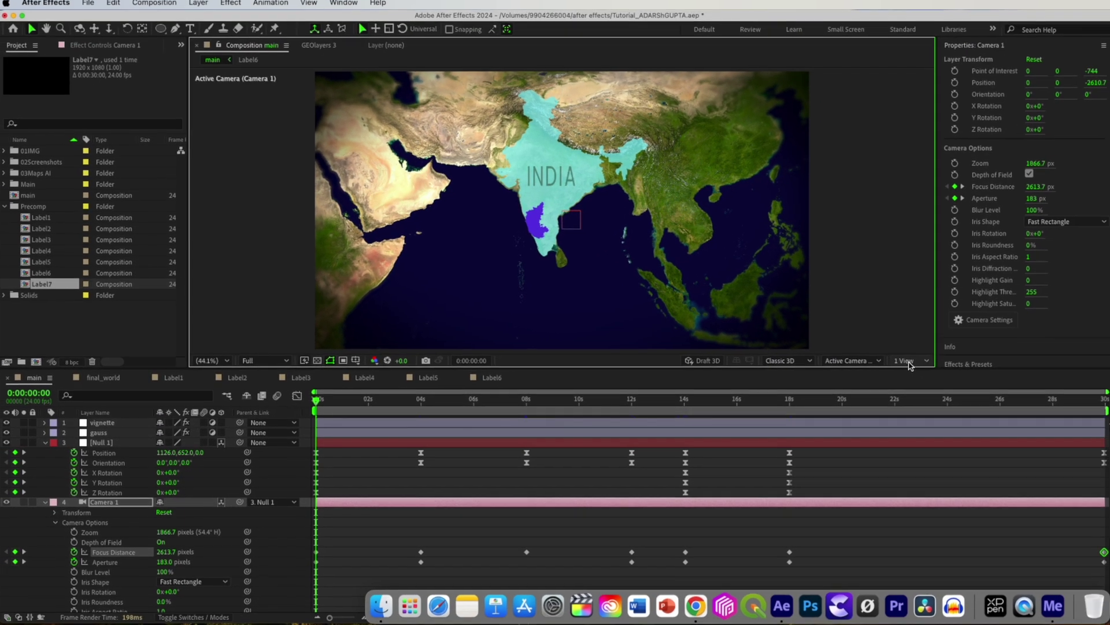
pyautogui.click(916, 368)
pyautogui.click(917, 397)
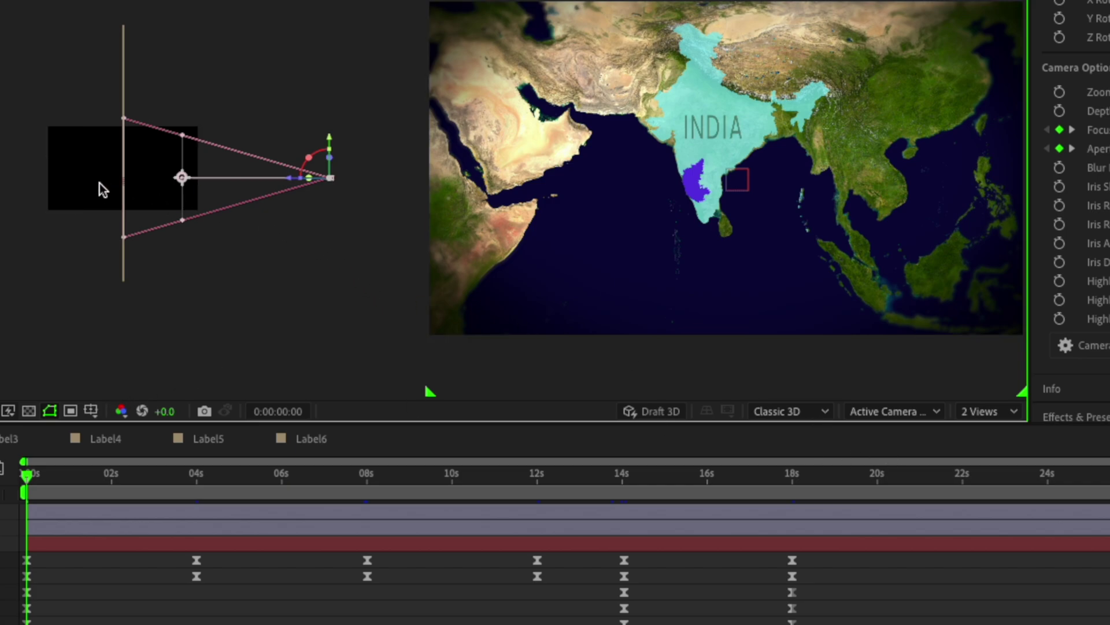
pyautogui.click(99, 183)
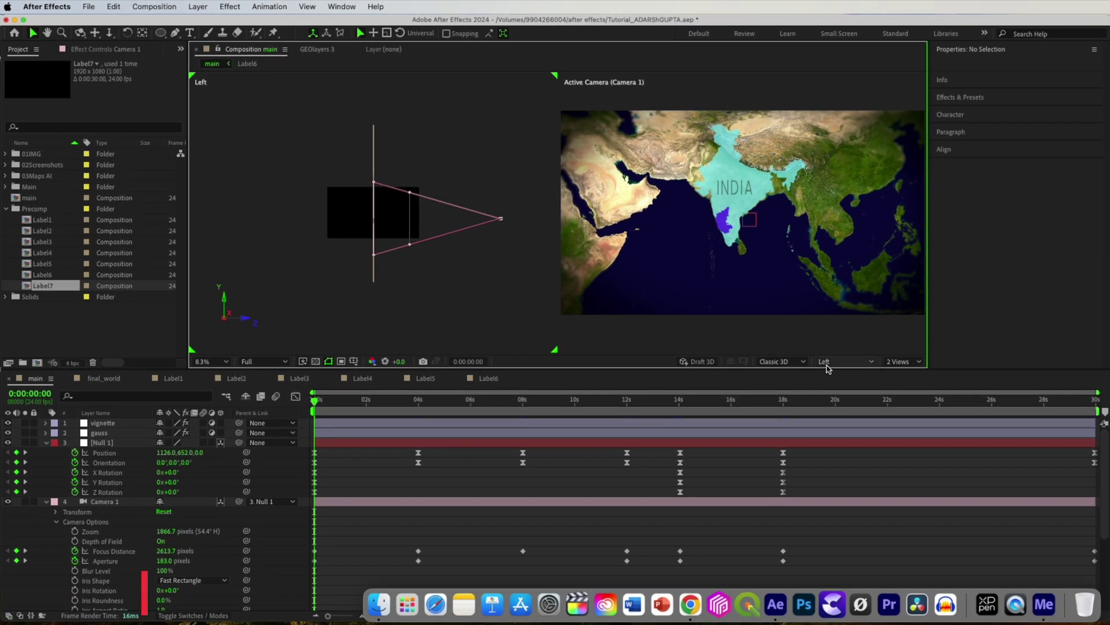
# Reveal the keyframed properties of Null 1 and Camera 1 to examine the camera move and focus timing
pyautogui.click(103, 443)
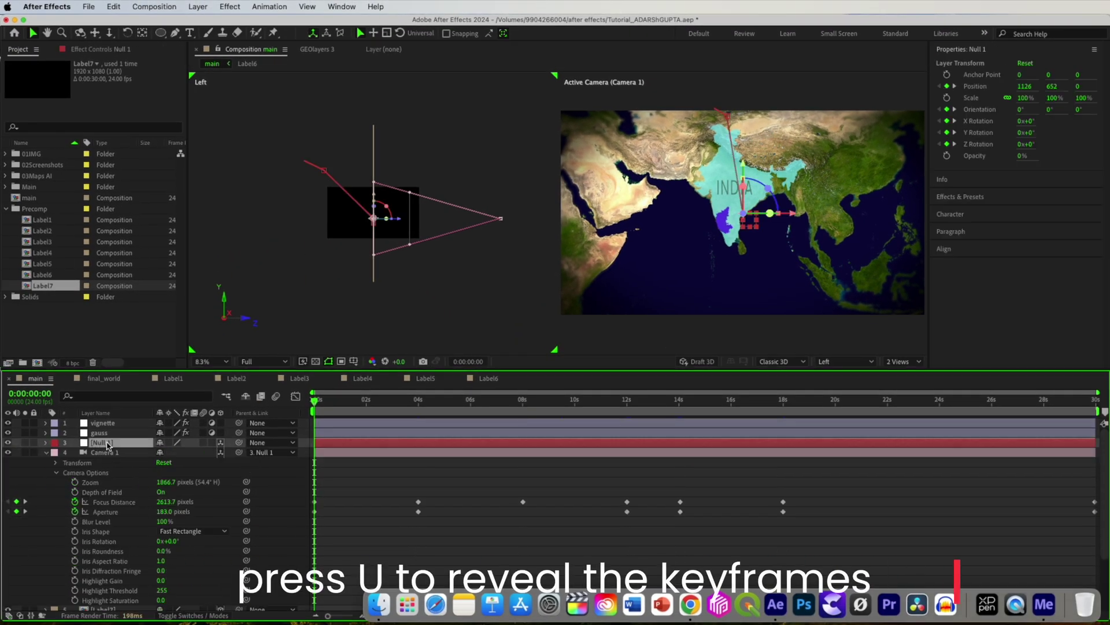
pyautogui.click(104, 511)
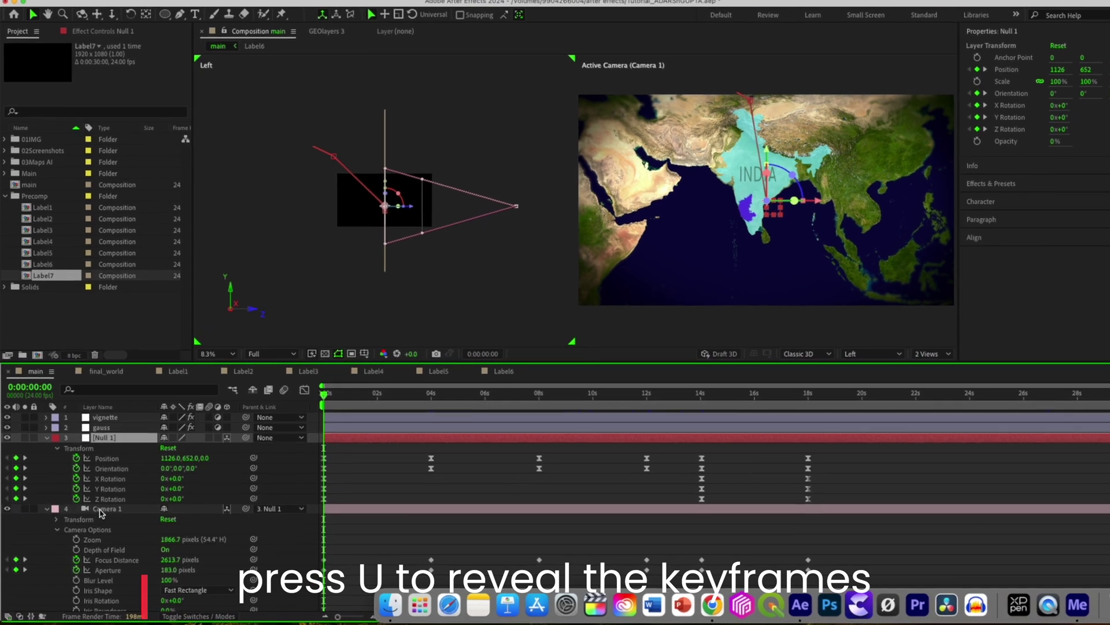
pyautogui.press('u')
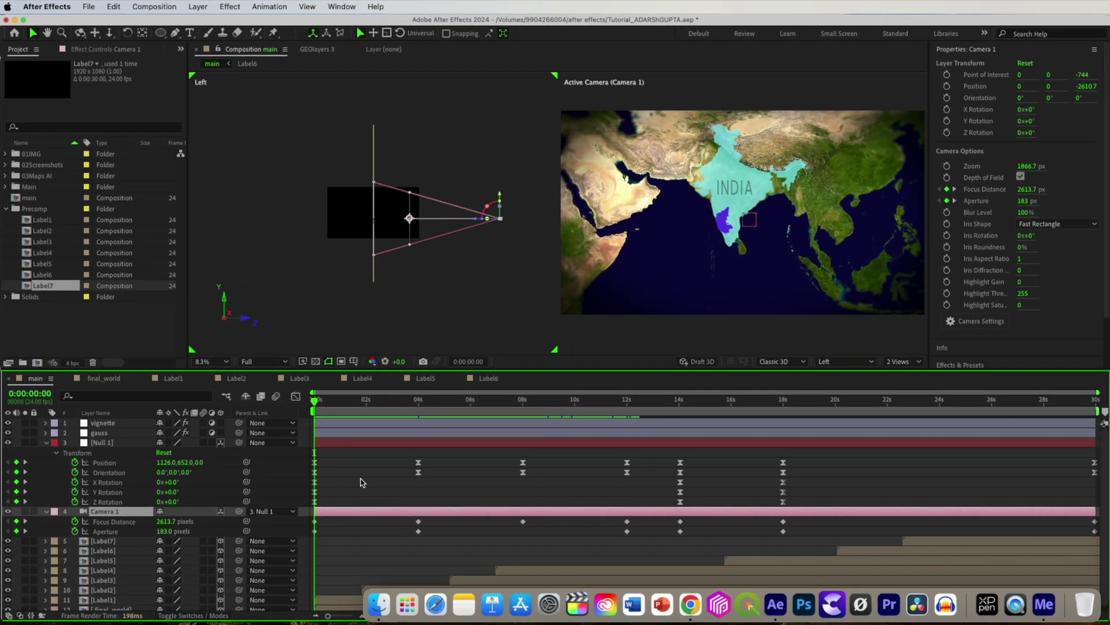
# Change the label color of the final_world layer to Yellow so it stands out in the side view
pyautogui.scroll(-1, 123, 541)
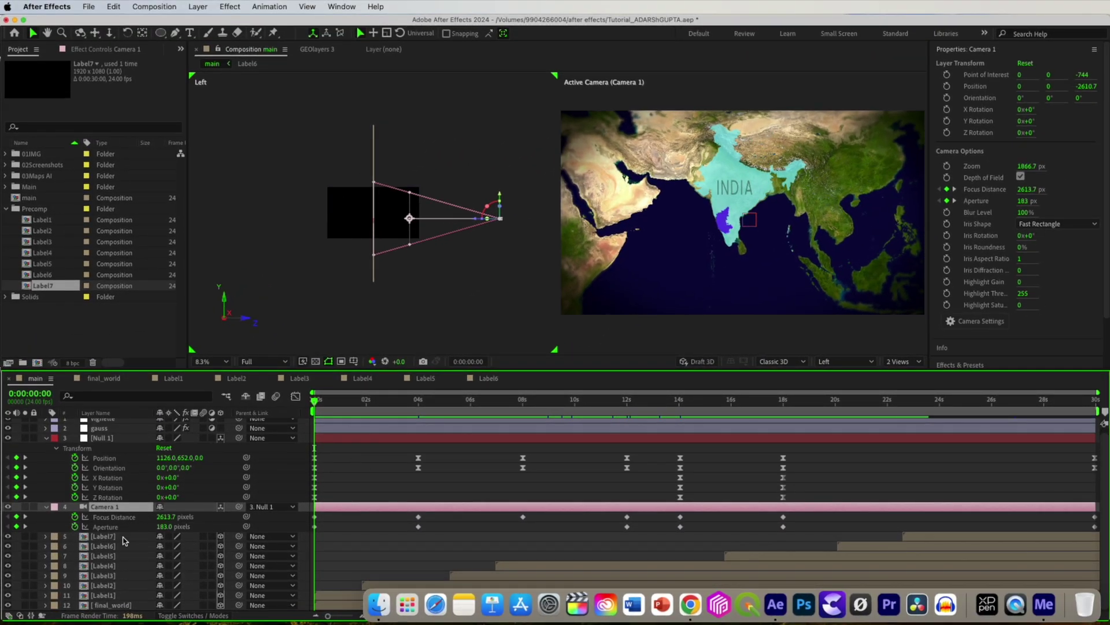
pyautogui.click(113, 605)
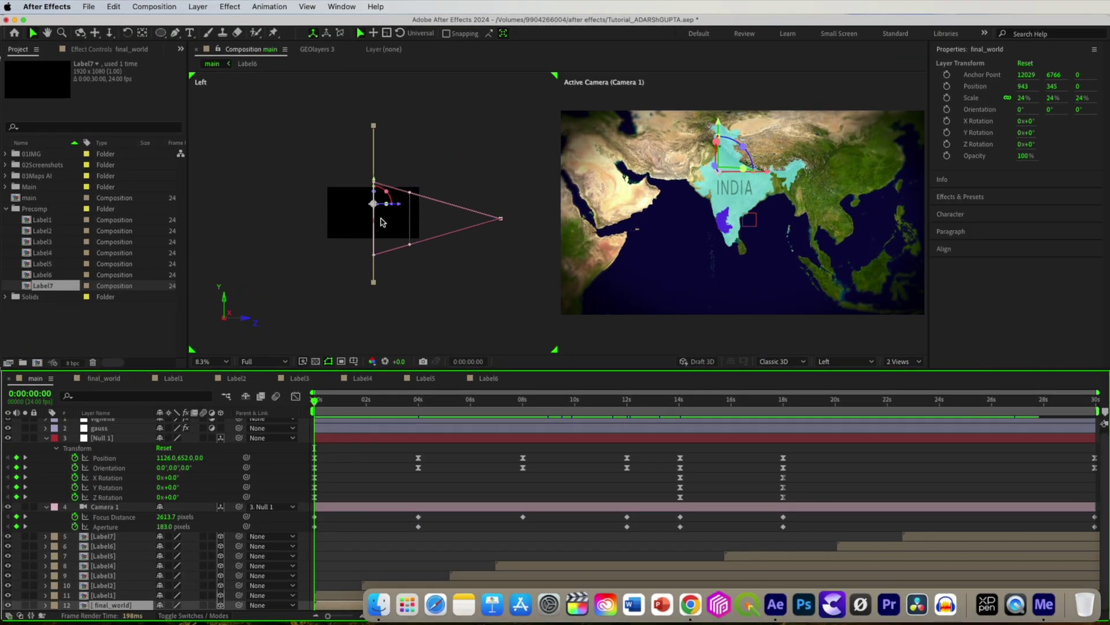
pyautogui.click(55, 605)
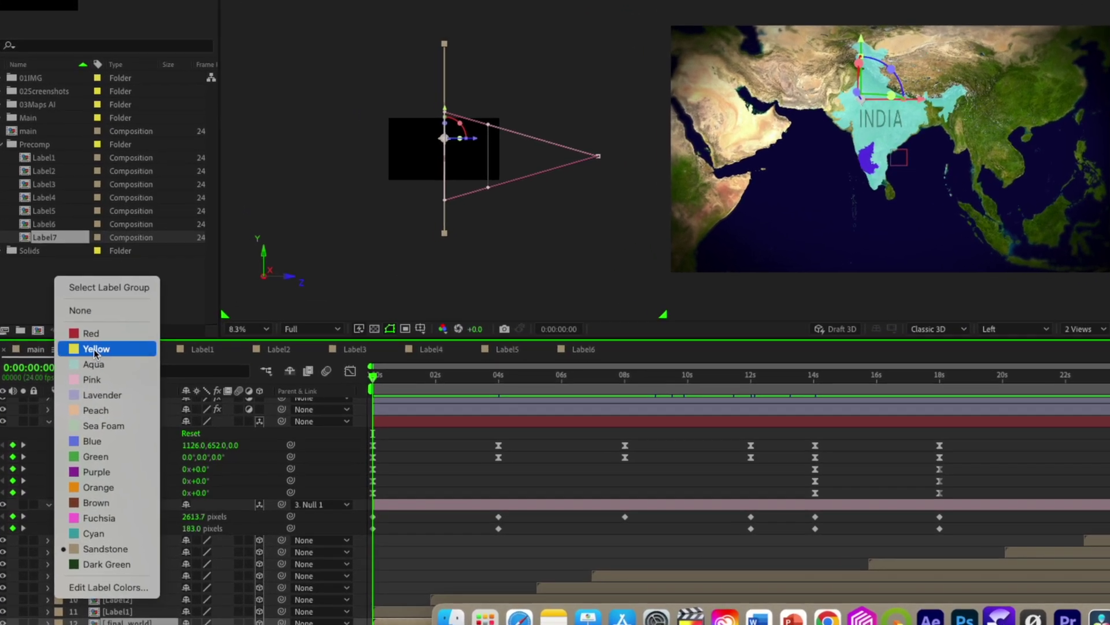
pyautogui.click(85, 378)
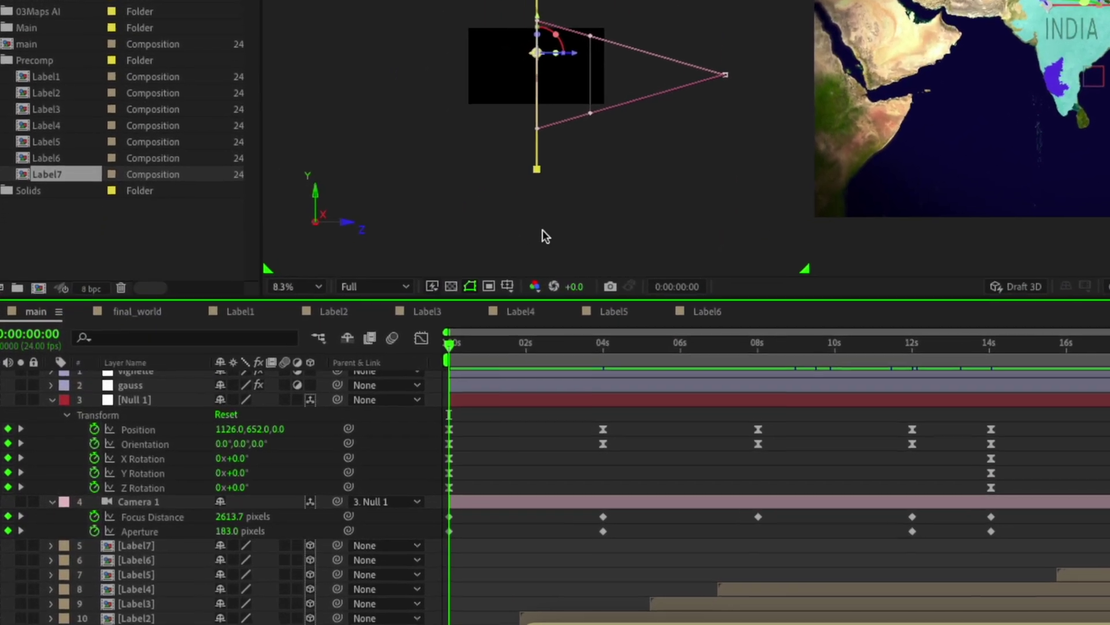
pyautogui.click(549, 80)
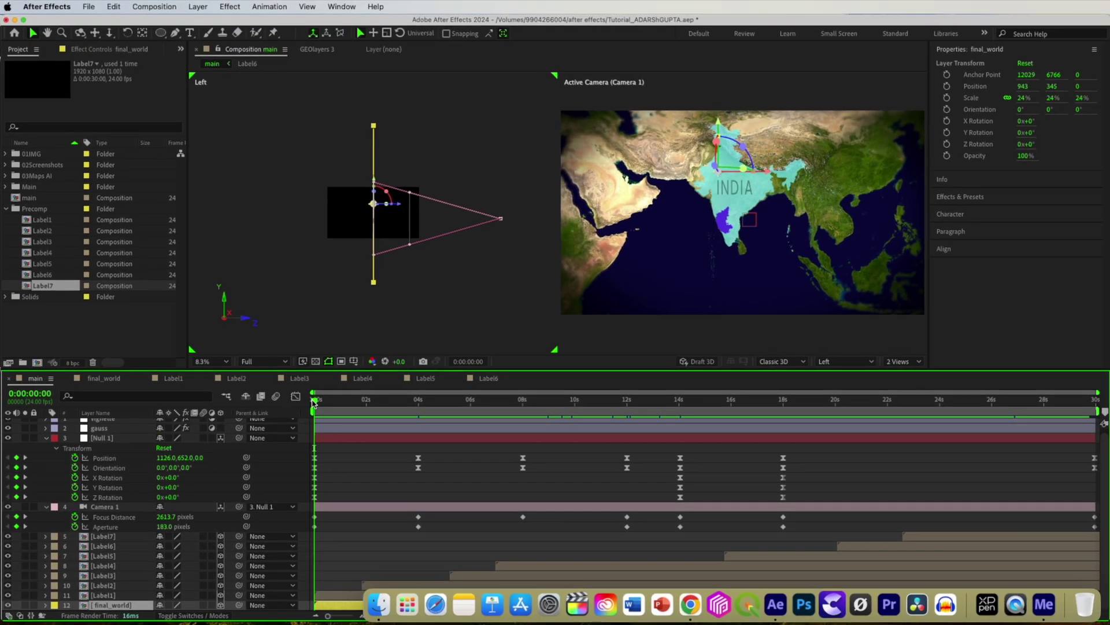
# Set Camera 1's iris shape to Hexagon, and show only the camera's keyframed properties again
pyautogui.click(46, 507)
pyautogui.click(46, 510)
pyautogui.click(187, 589)
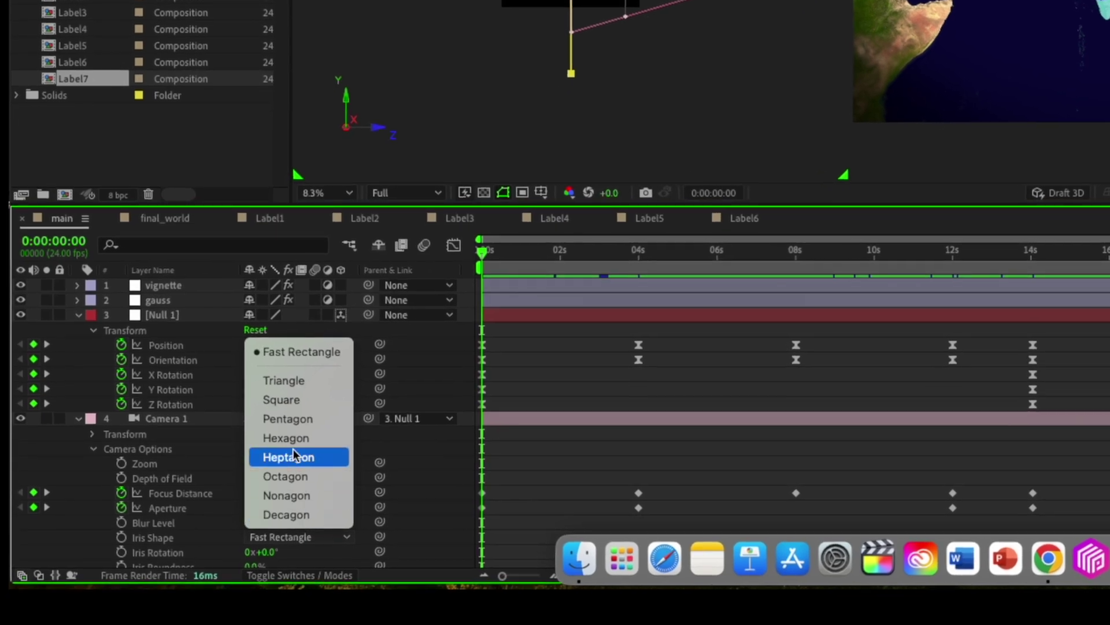
pyautogui.click(294, 457)
pyautogui.click(78, 419)
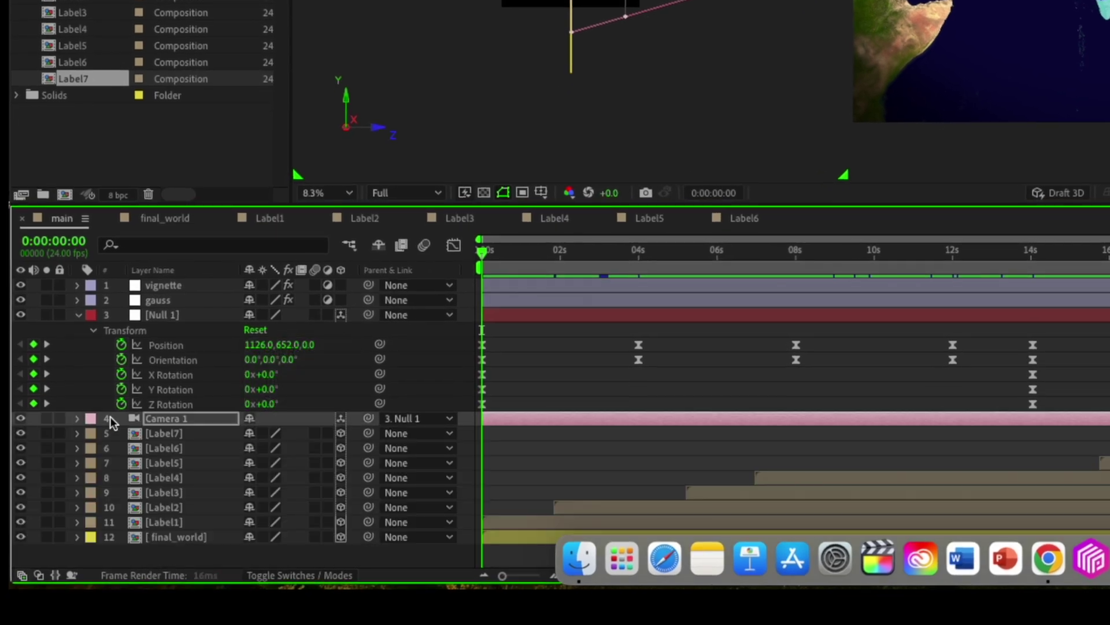
pyautogui.press('u')
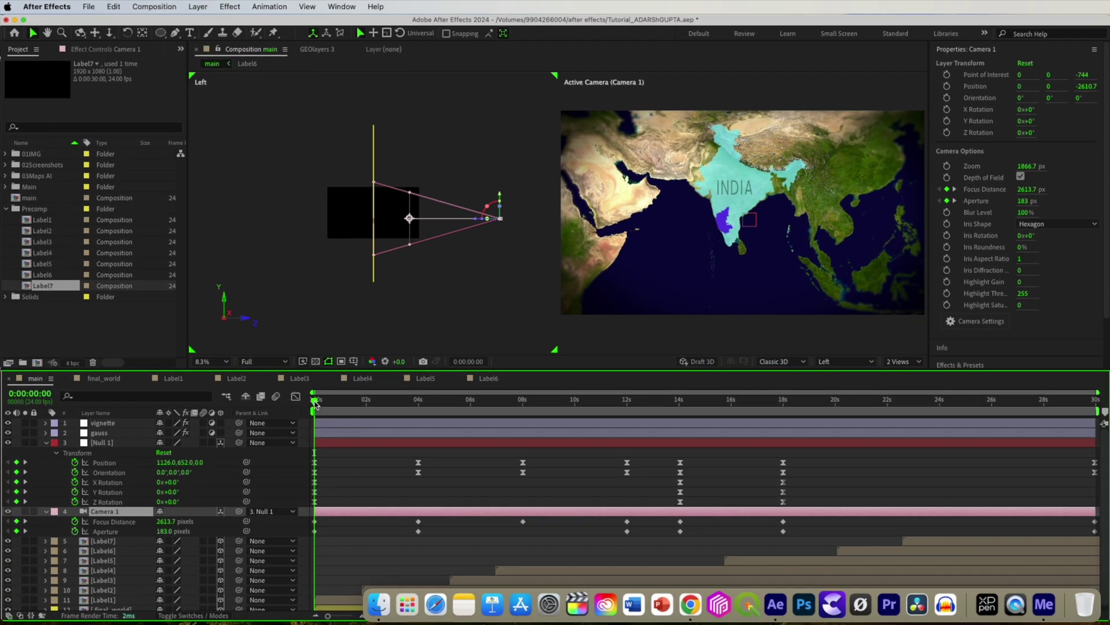
# Set Camera 1's focus distance to 1272.7 pixels at the 4-second keyframe, and adjust the focus distance at 8 seconds
pyautogui.moveTo(315, 403); pyautogui.dragTo(420, 409)
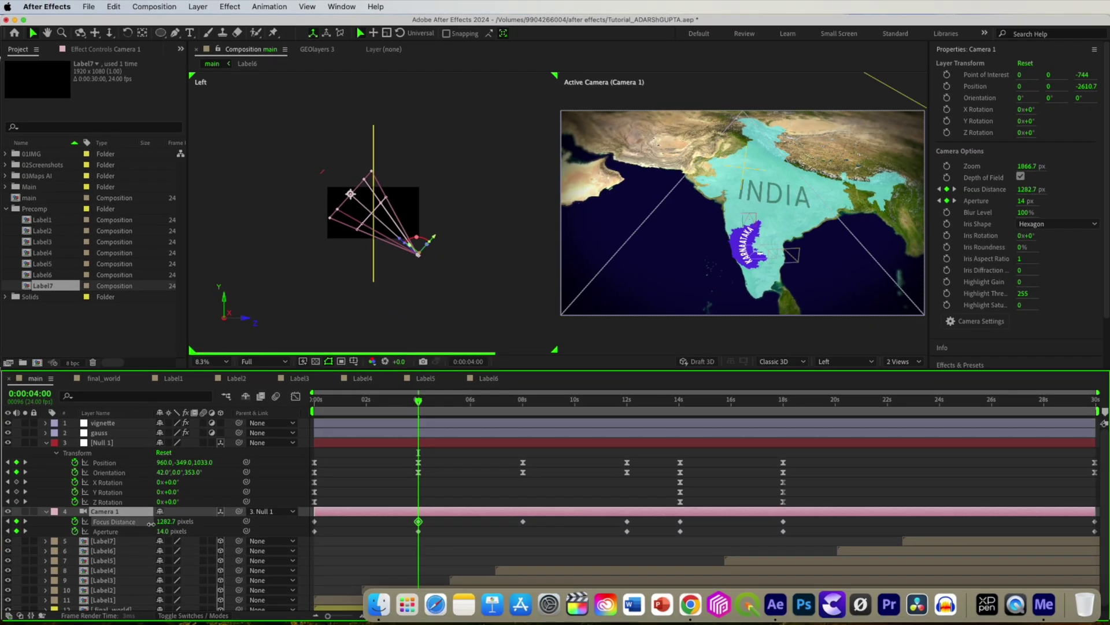
pyautogui.moveTo(150, 524); pyautogui.dragTo(144, 524)
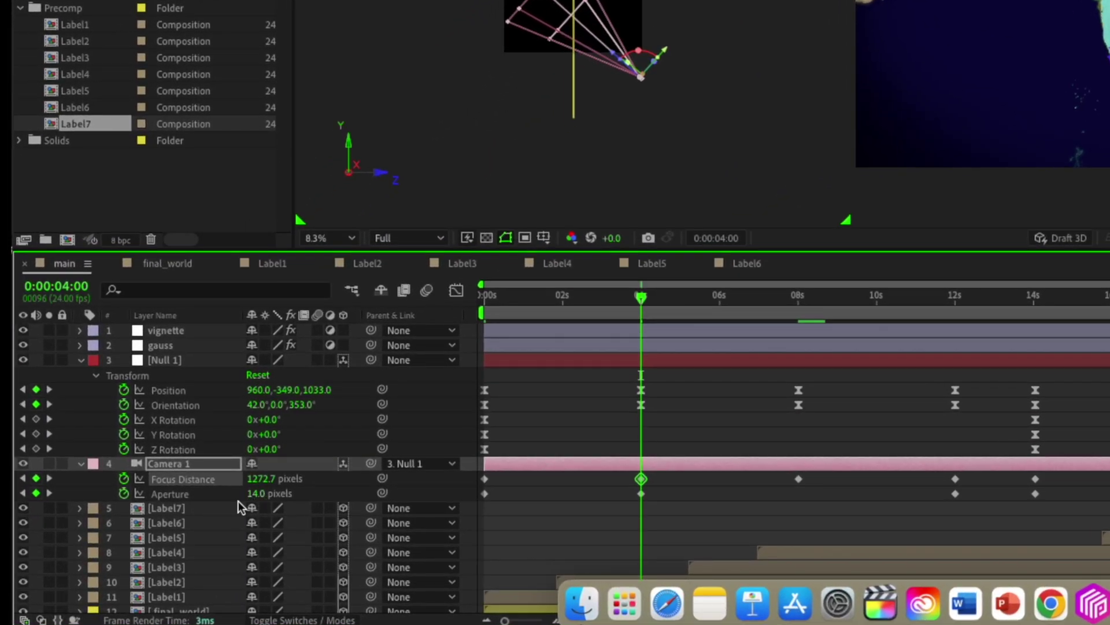
pyautogui.moveTo(640, 304); pyautogui.dragTo(797, 304)
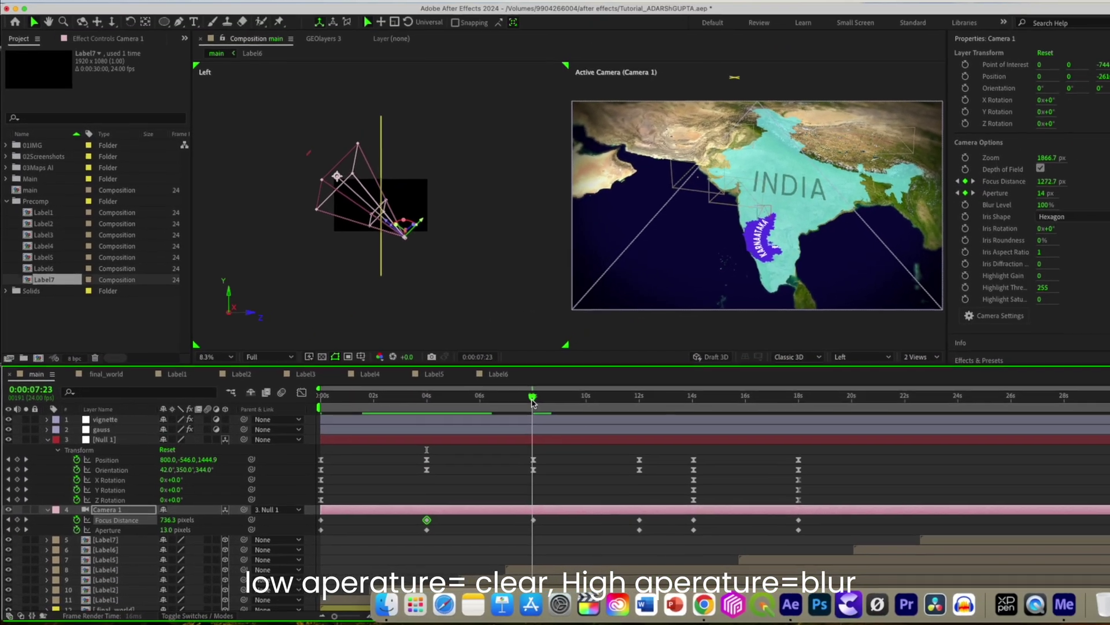
pyautogui.moveTo(532, 403); pyautogui.dragTo(533, 403)
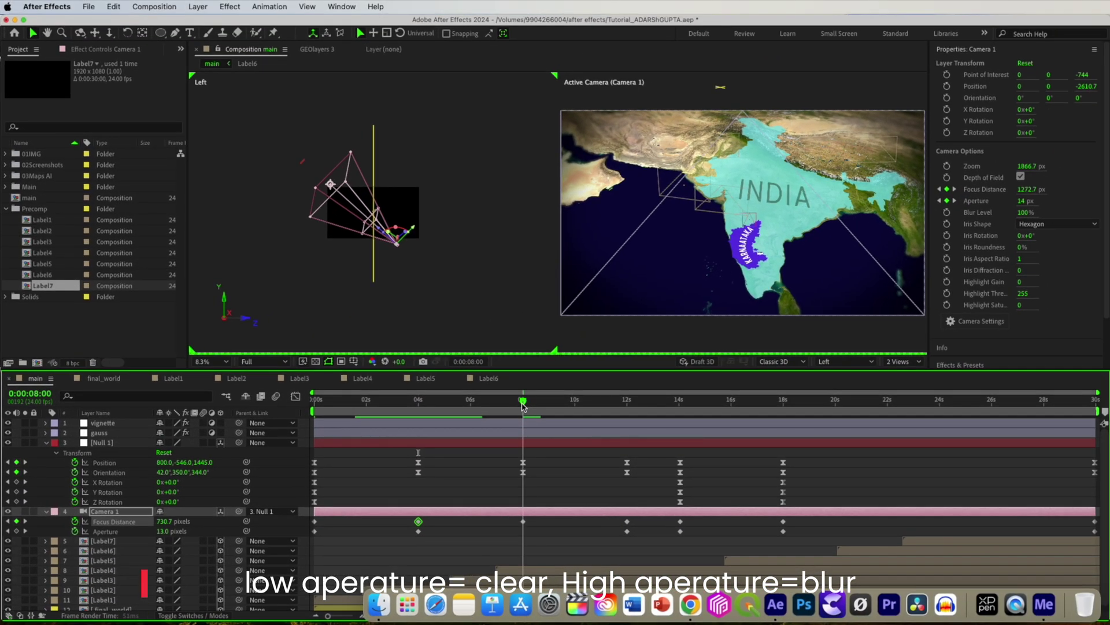
pyautogui.moveTo(164, 519); pyautogui.dragTo(220, 519)
# Try a different focus distance for Camera 1 at the 0:00:14:01 keyframe, and undo the change
pyautogui.moveTo(523, 403); pyautogui.dragTo(681, 405)
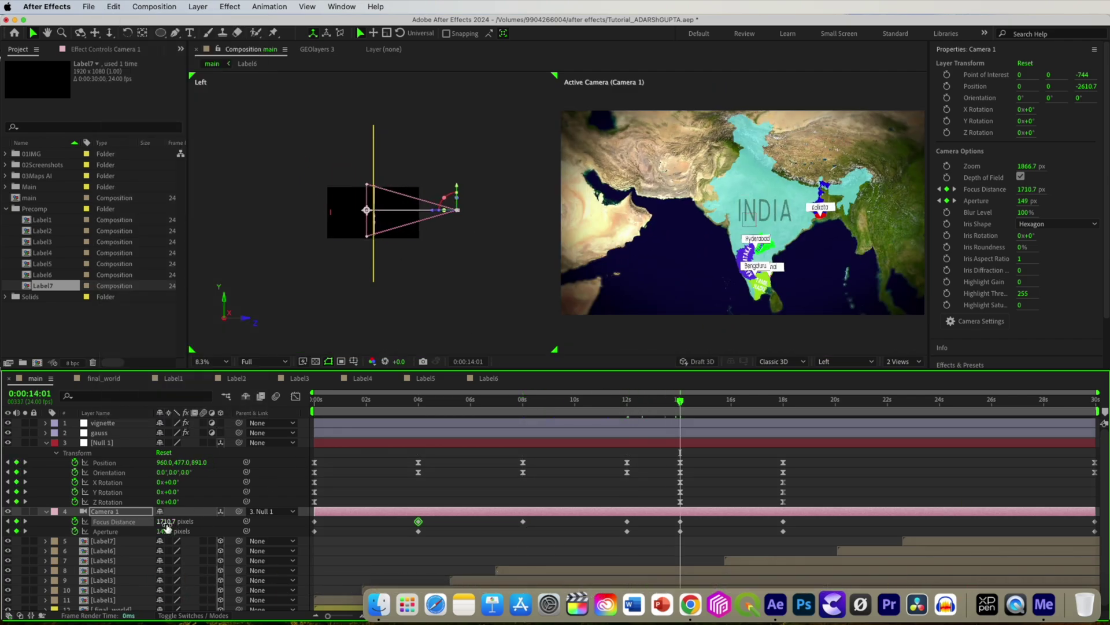
pyautogui.moveTo(167, 523); pyautogui.dragTo(177, 523)
pyautogui.press('super+z')
# Go to the final camera keyframes at 0:00:29:23 to check the focus on the Uttar Pradesh labels
pyautogui.moveTo(681, 405); pyautogui.dragTo(1097, 403)
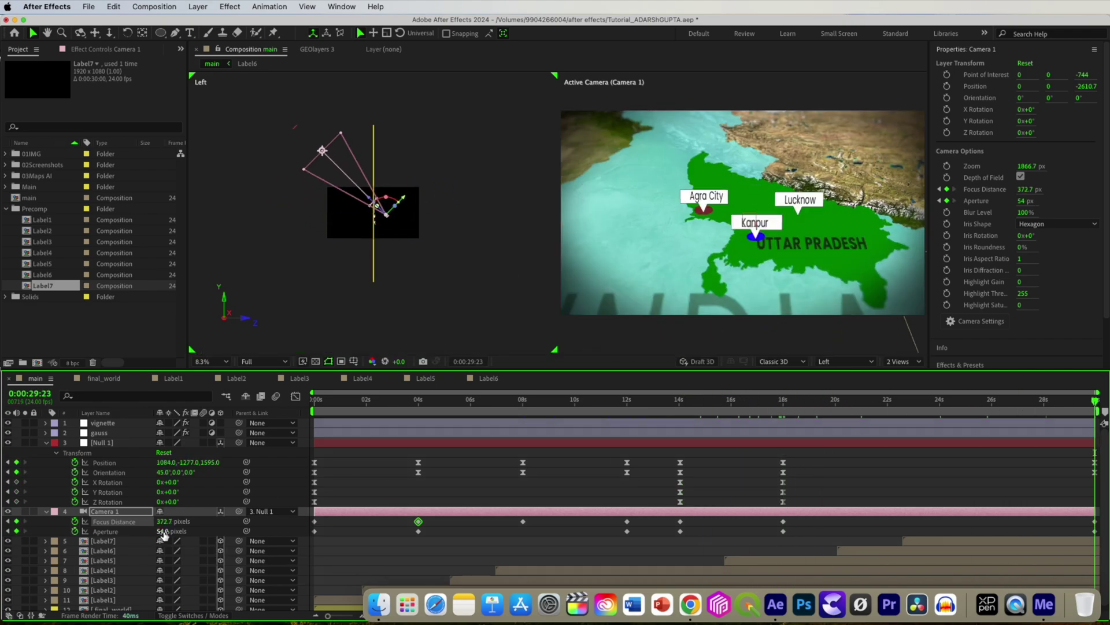